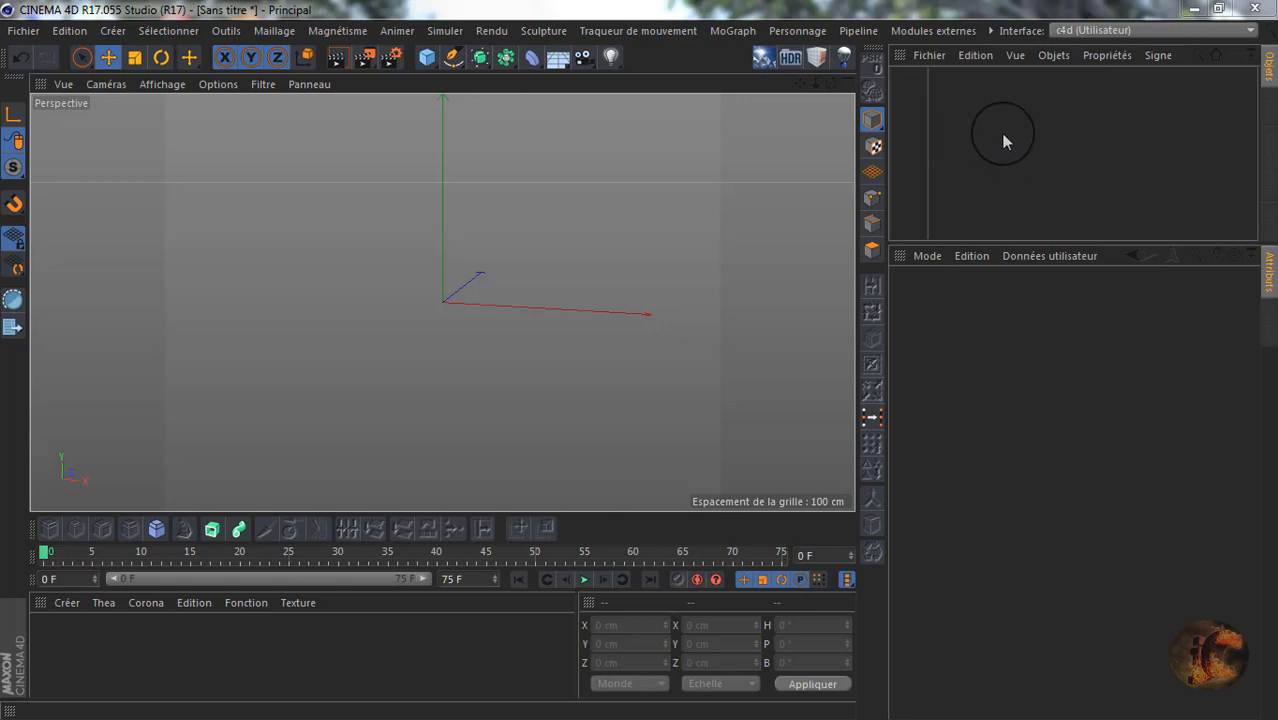
# Create an HDRI Sky setup and review the render tag properties of the Lighting and BackGround skies.
pyautogui.click(765, 62)
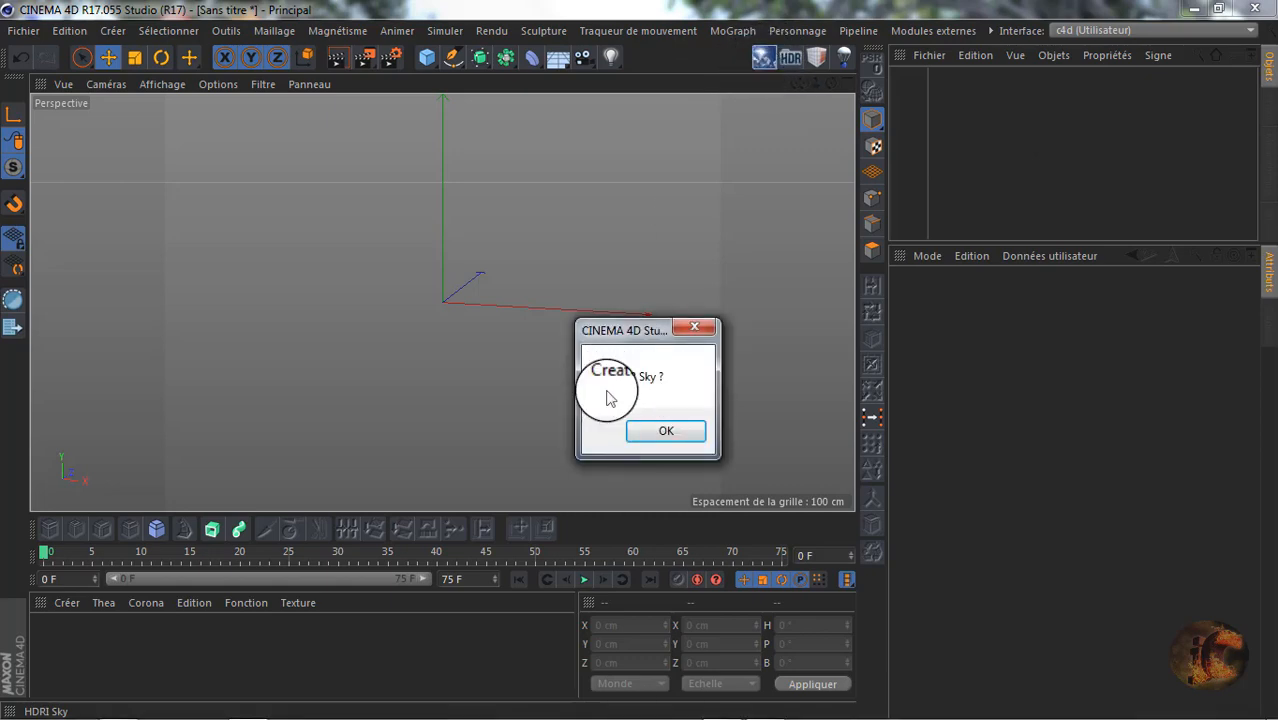
pyautogui.click(683, 432)
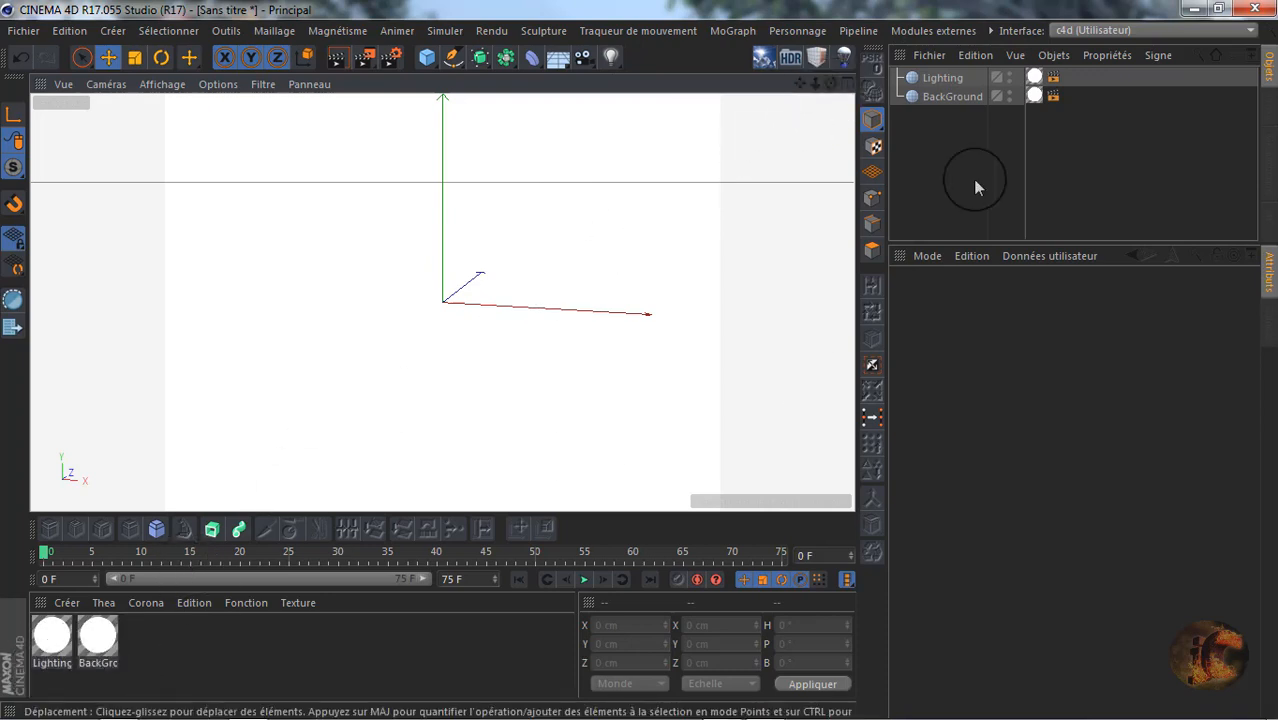
pyautogui.click(1053, 80)
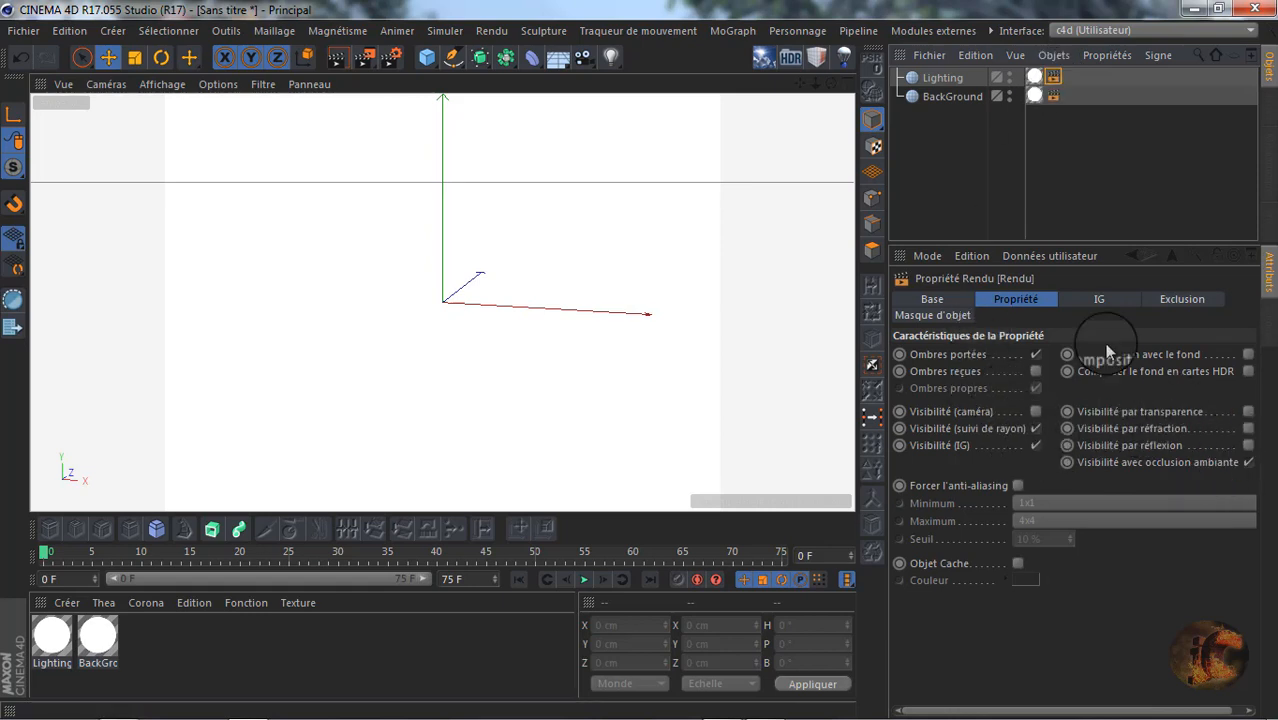
pyautogui.click(1055, 97)
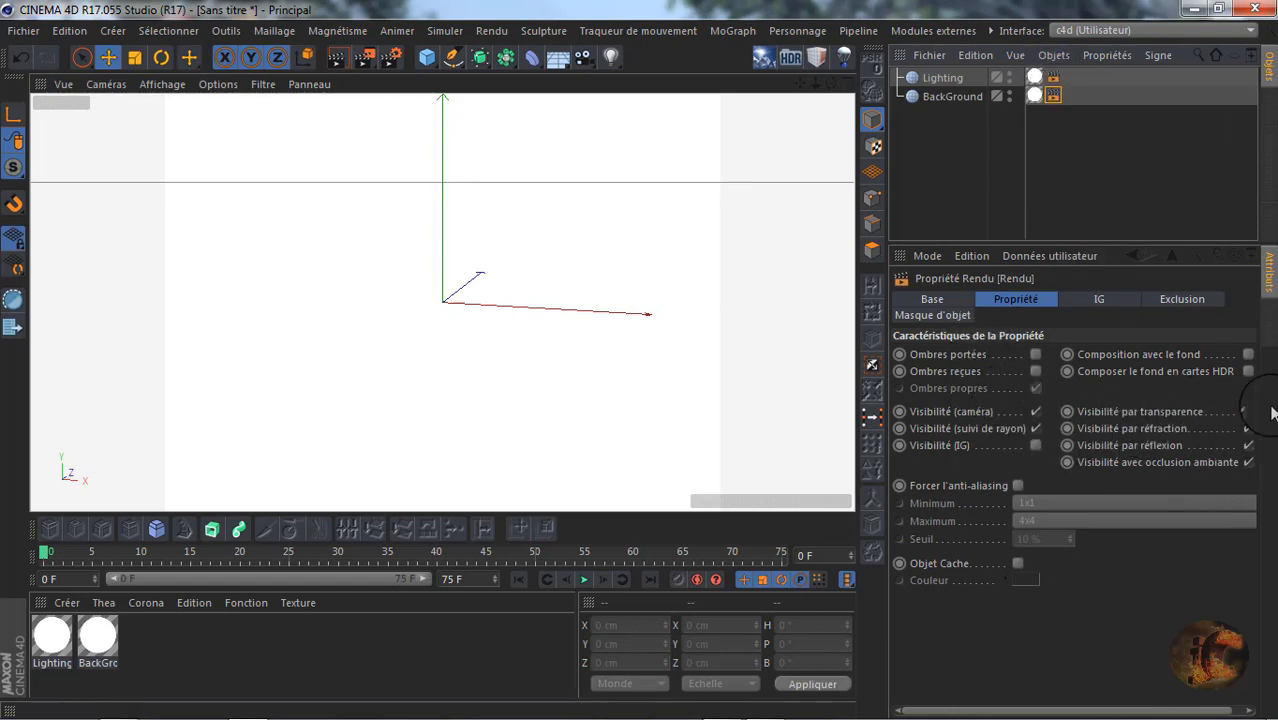
pyautogui.click(1053, 78)
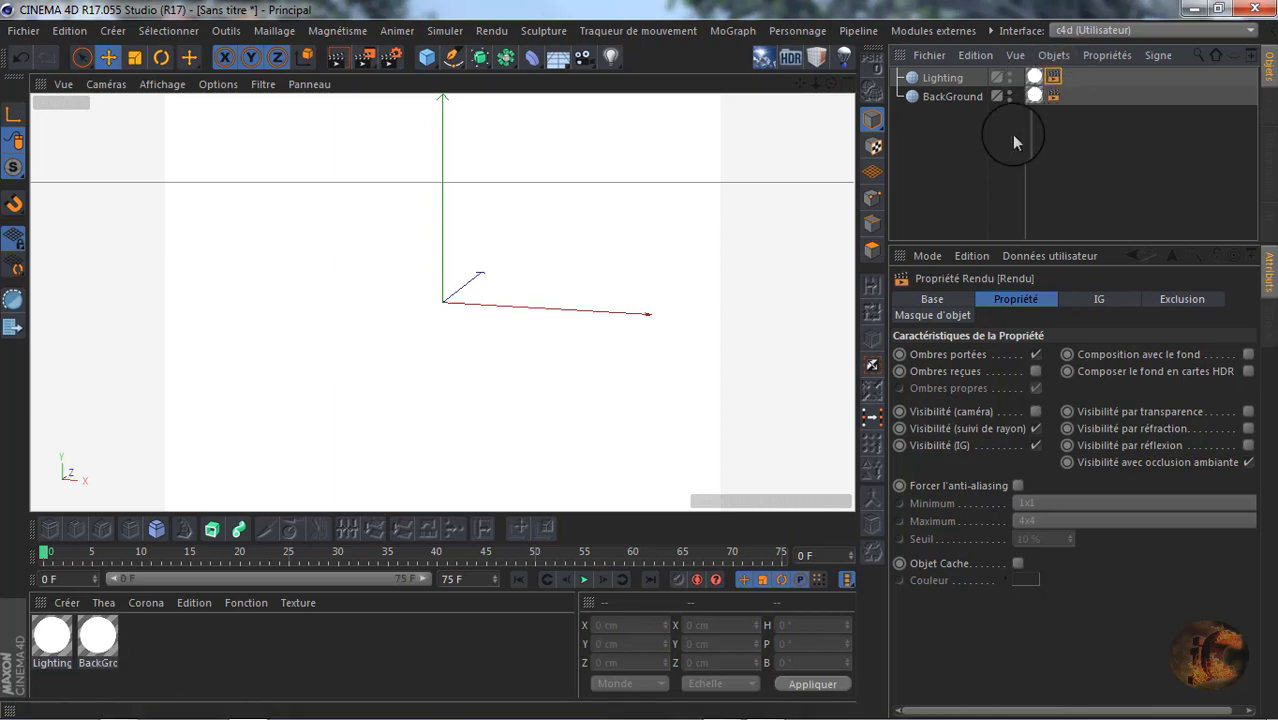
pyautogui.moveTo(1037, 103); pyautogui.dragTo(1037, 100)
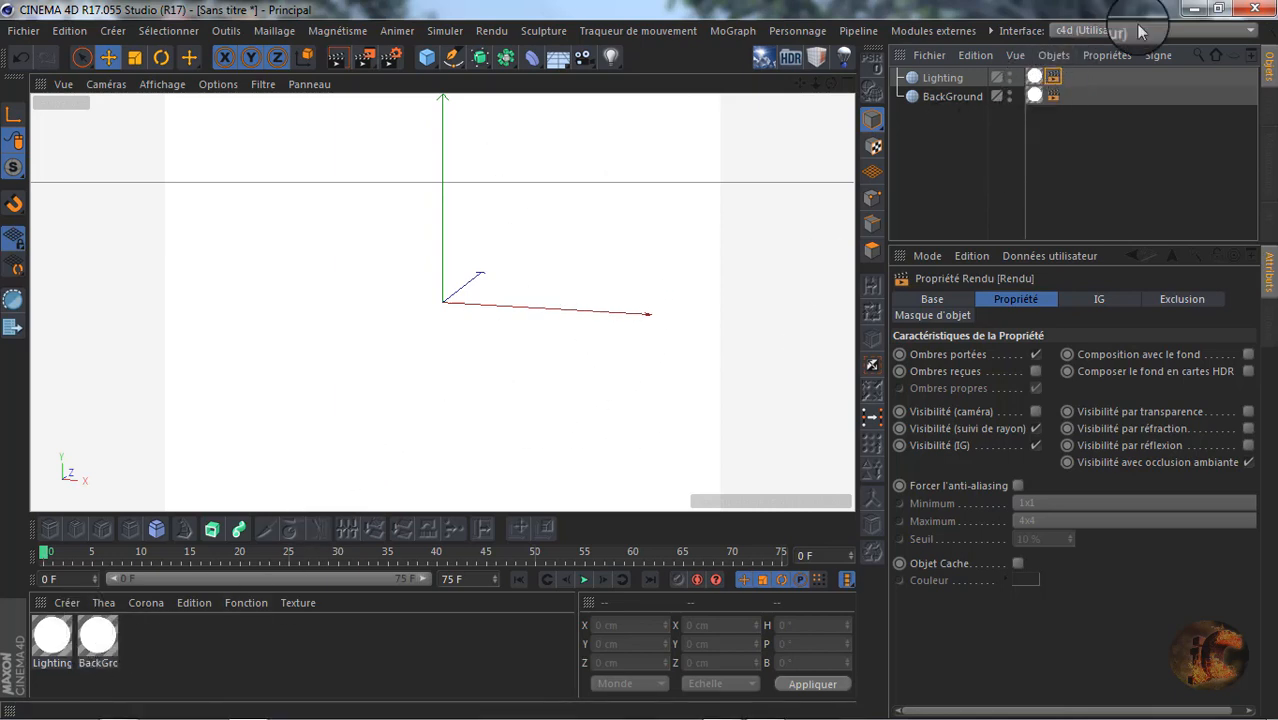
# Load Bryant_Park_2k.hdr as the Lighting material's luminescence texture, copying the image to the project location.
pyautogui.click(56, 643)
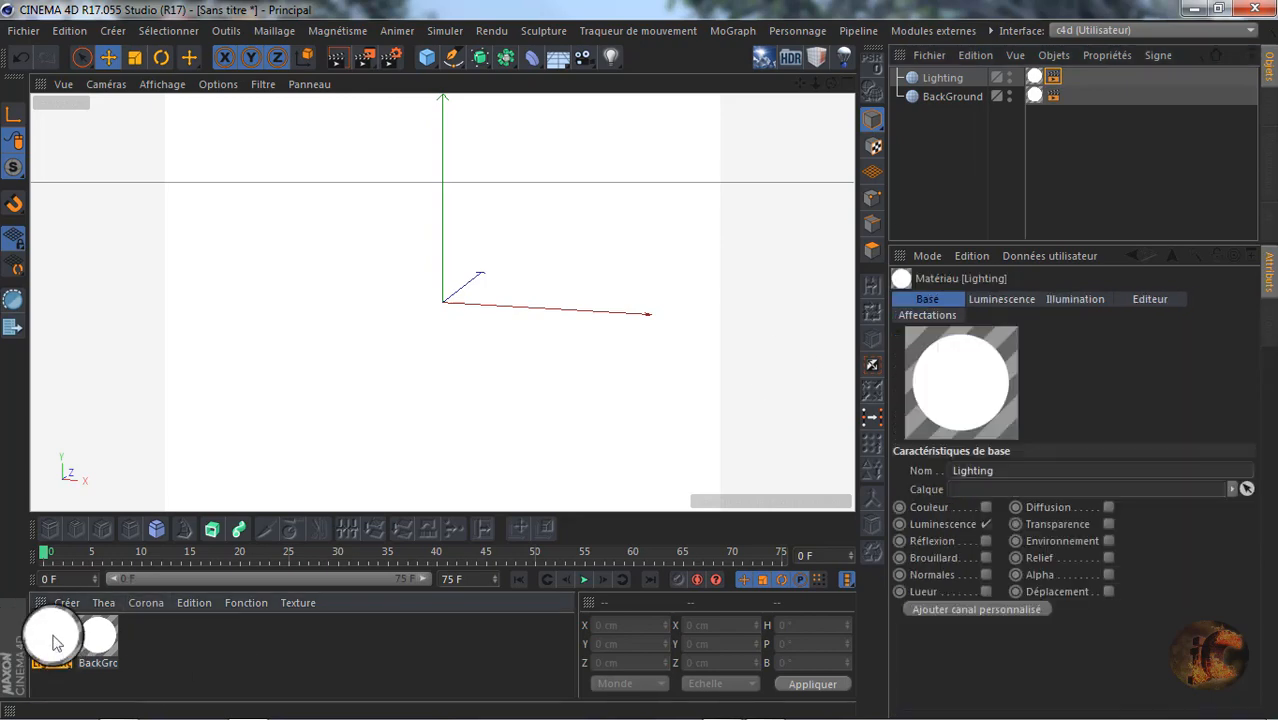
pyautogui.doubleClick(56, 643)
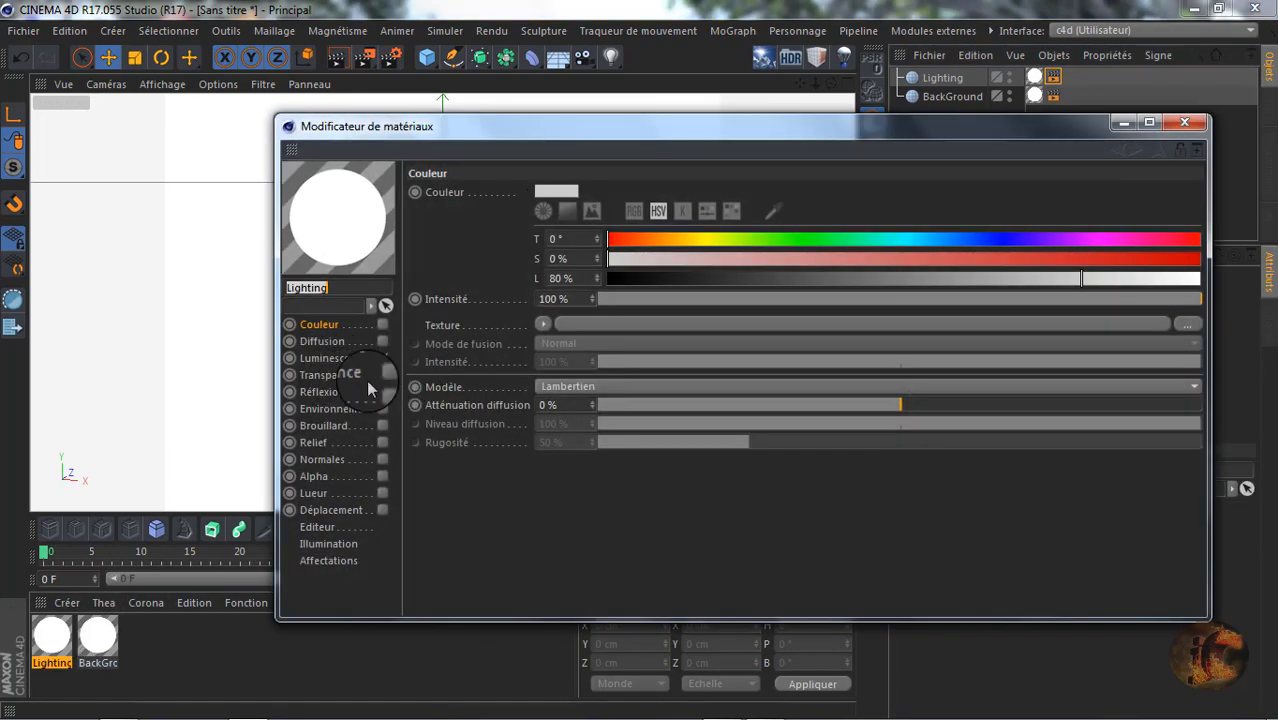
pyautogui.click(331, 358)
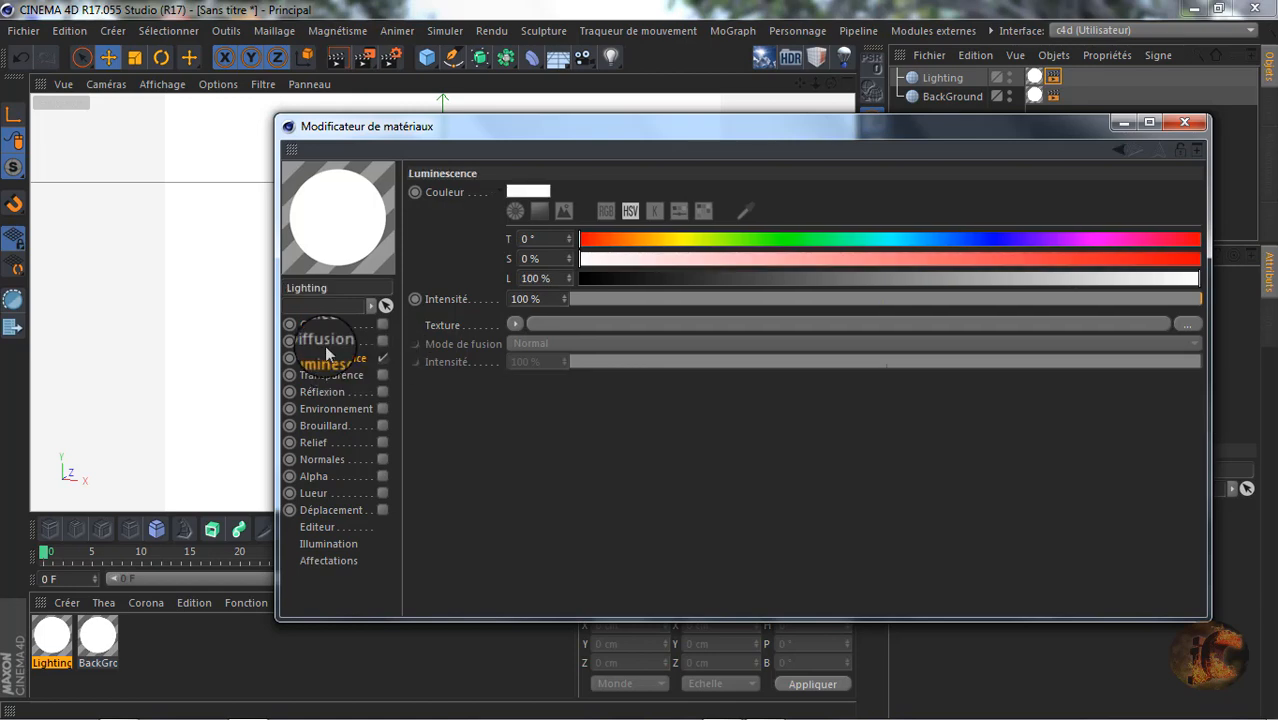
pyautogui.click(1187, 324)
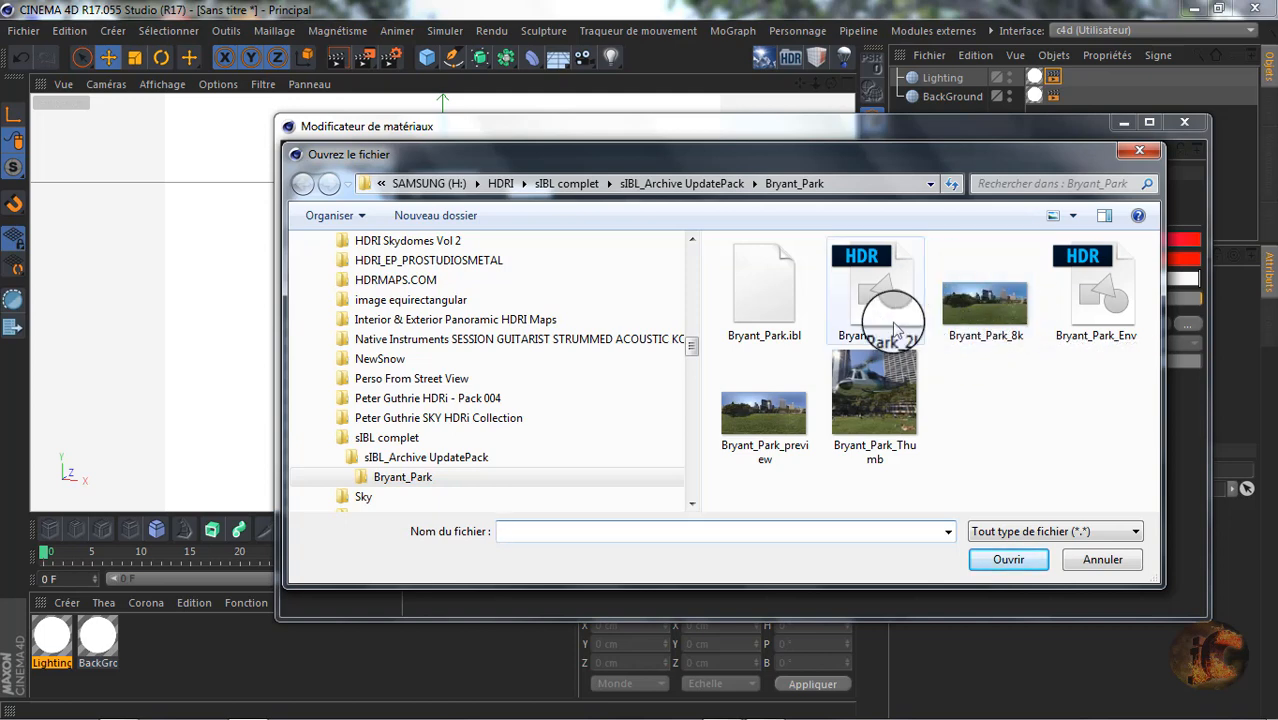
pyautogui.click(862, 300)
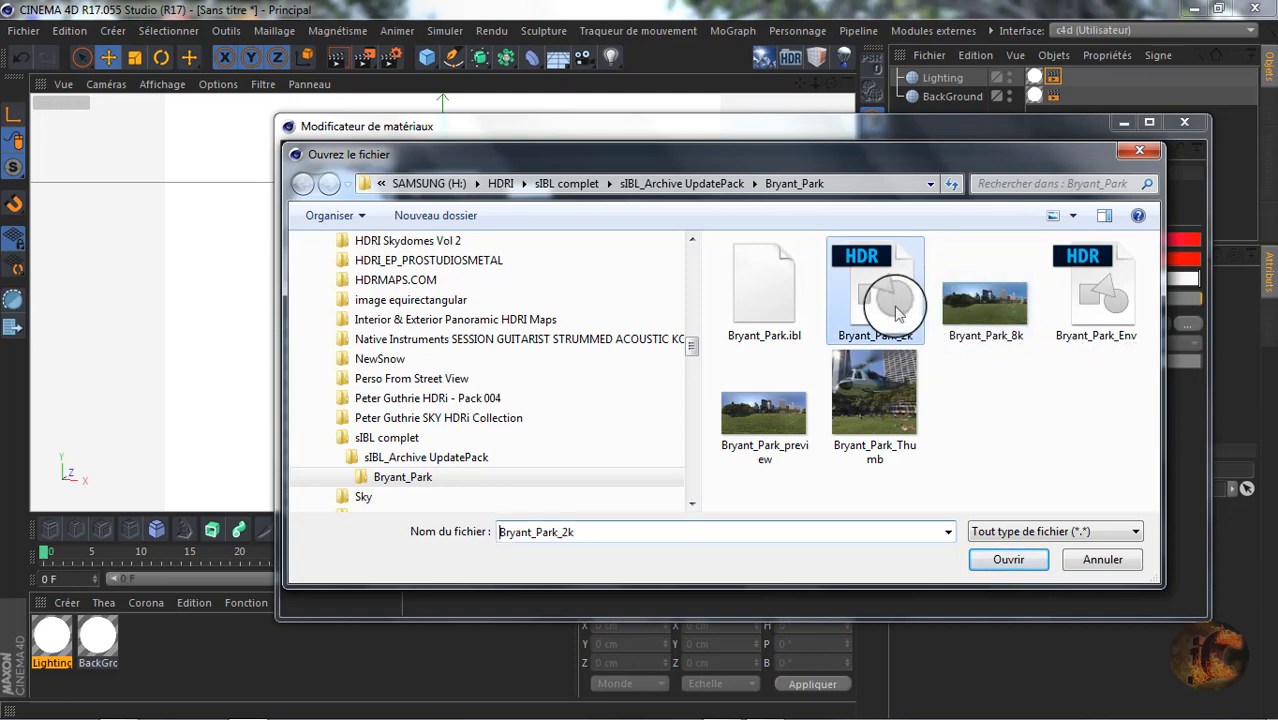
pyautogui.click(1006, 558)
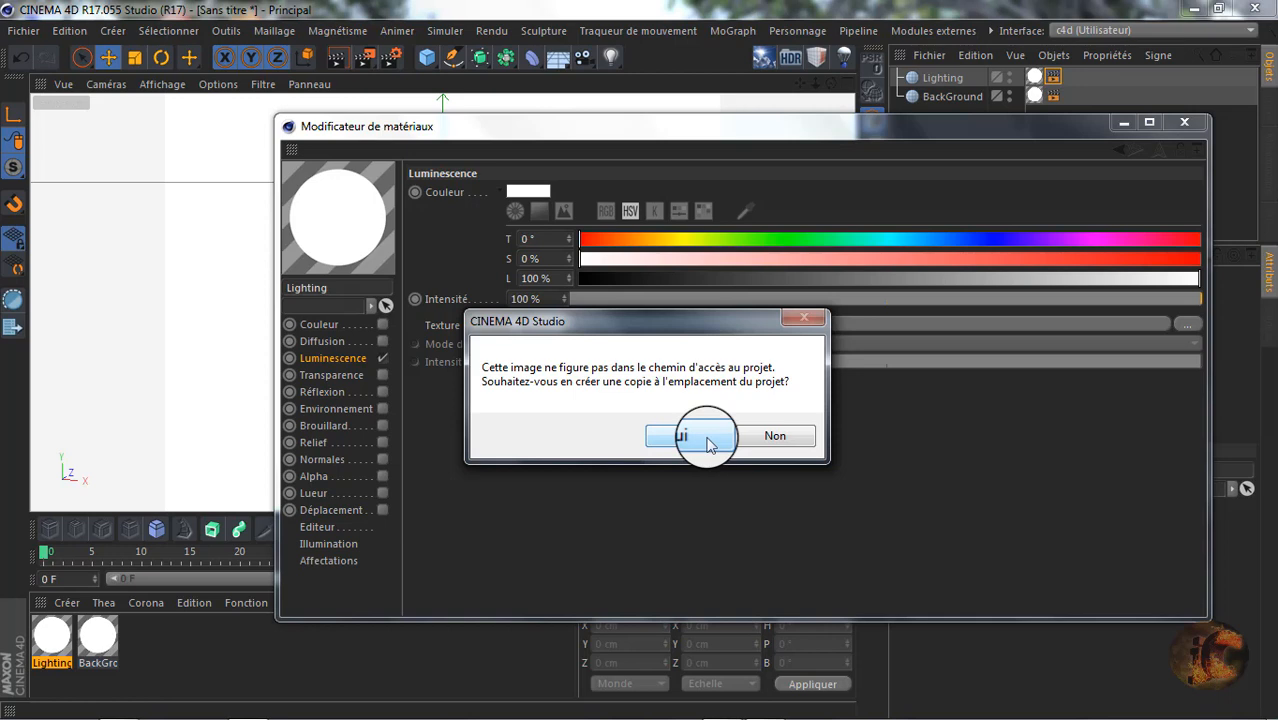
pyautogui.click(662, 436)
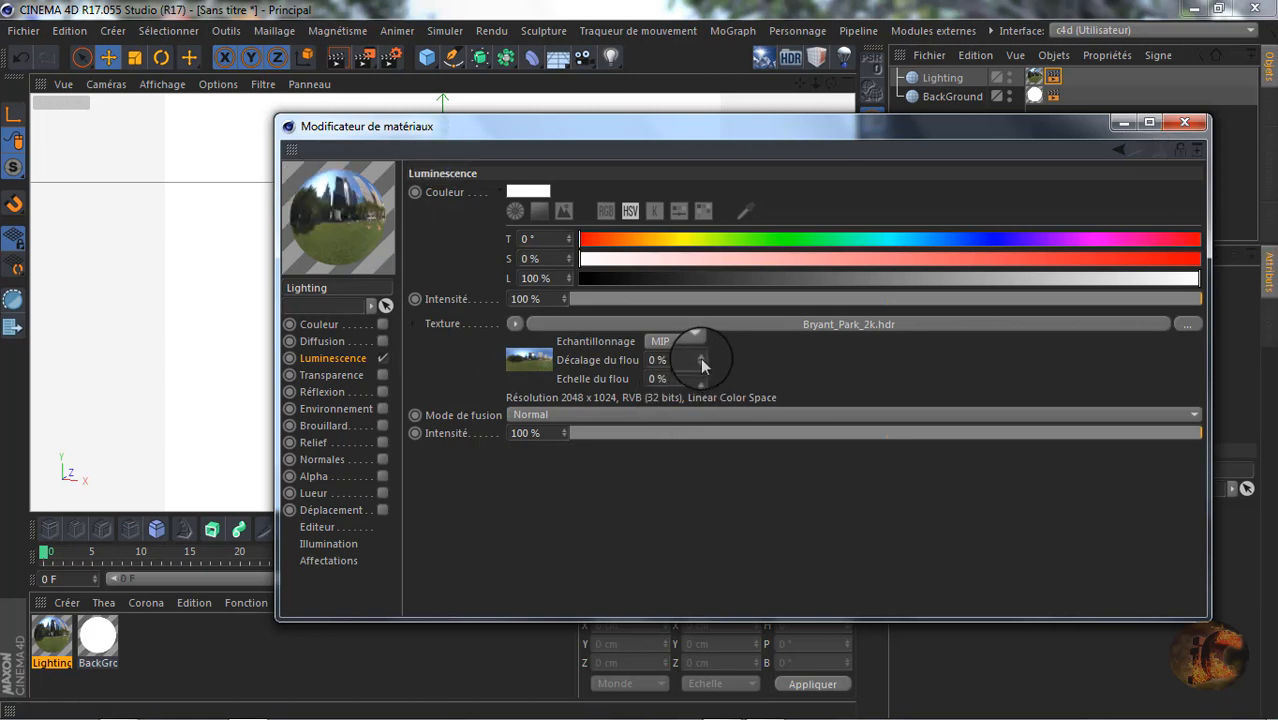
# Blur the Lighting material's luminescence texture with a 35 % blur offset and a 4 % blur scale.
pyautogui.moveTo(701, 360); pyautogui.dragTo(701, 360)
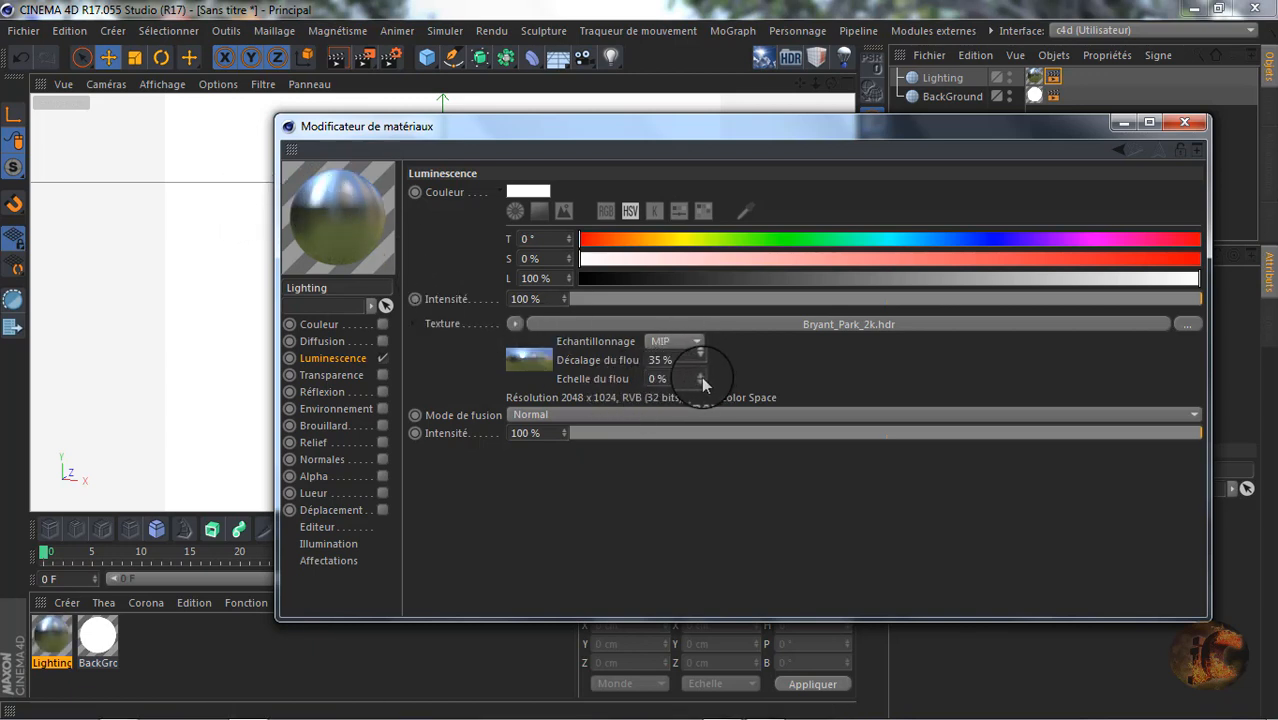
pyautogui.moveTo(702, 380); pyautogui.dragTo(701, 378)
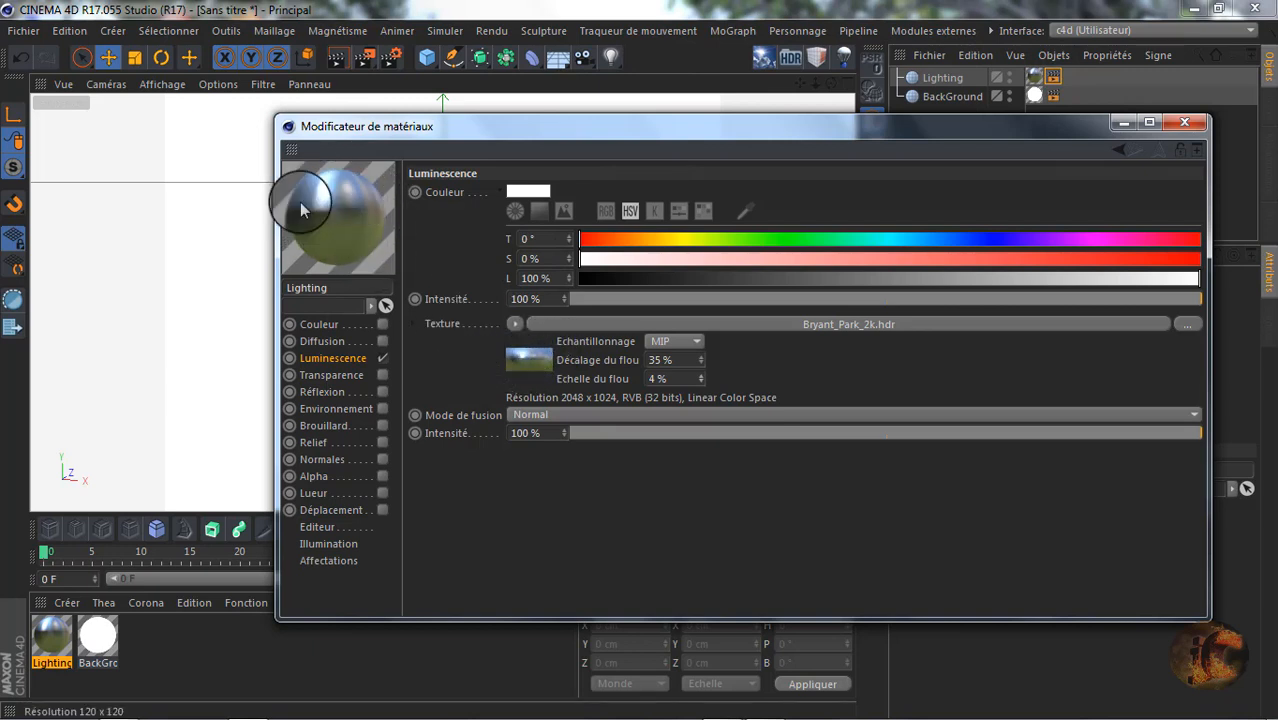
pyautogui.moveTo(369, 224)
pyautogui.mouseDown()
pyautogui.moveTo(340, 238)
pyautogui.moveTo(361, 183)
pyautogui.moveTo(312, 186)
pyautogui.moveTo(349, 178)
pyautogui.moveTo(303, 208)
pyautogui.moveTo(326, 178)
pyautogui.moveTo(321, 203)
pyautogui.moveTo(367, 181)
pyautogui.moveTo(333, 190)
pyautogui.moveTo(368, 235)
pyautogui.mouseUp()
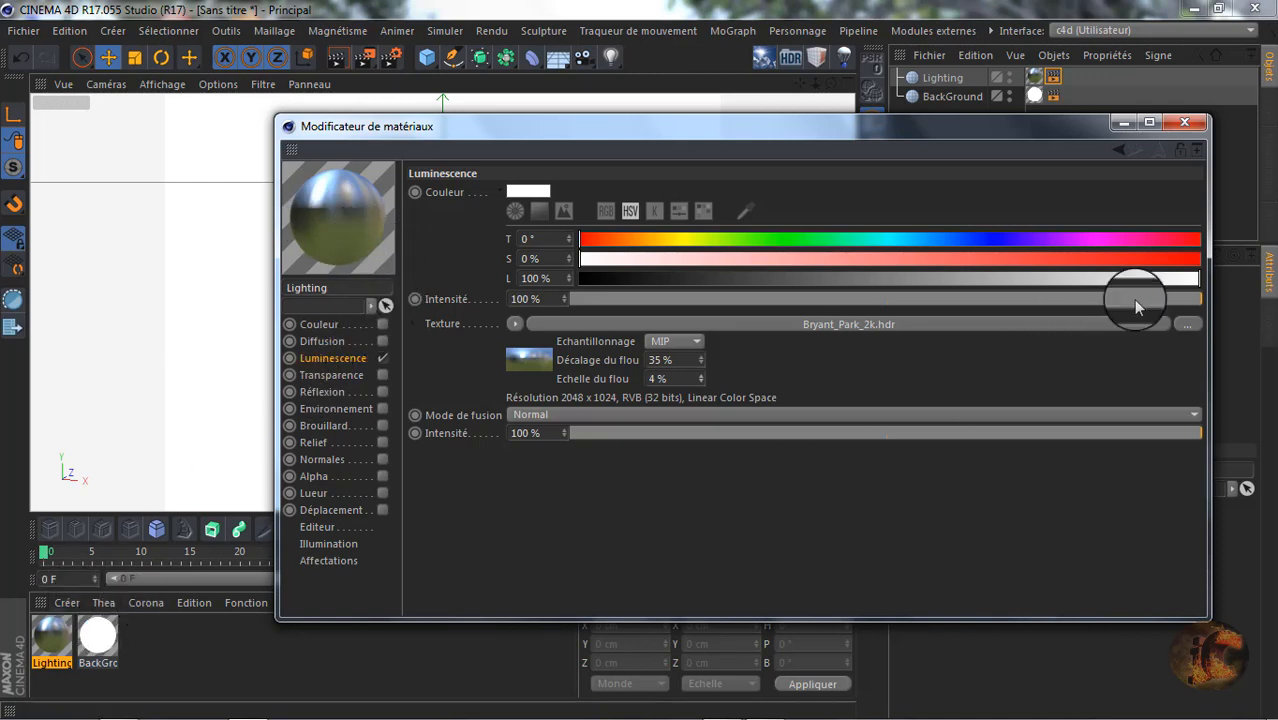
# Replace the Lighting material's luminescence texture with Bryant_Park_Env.hdr, copying the image to the project location.
pyautogui.click(1184, 326)
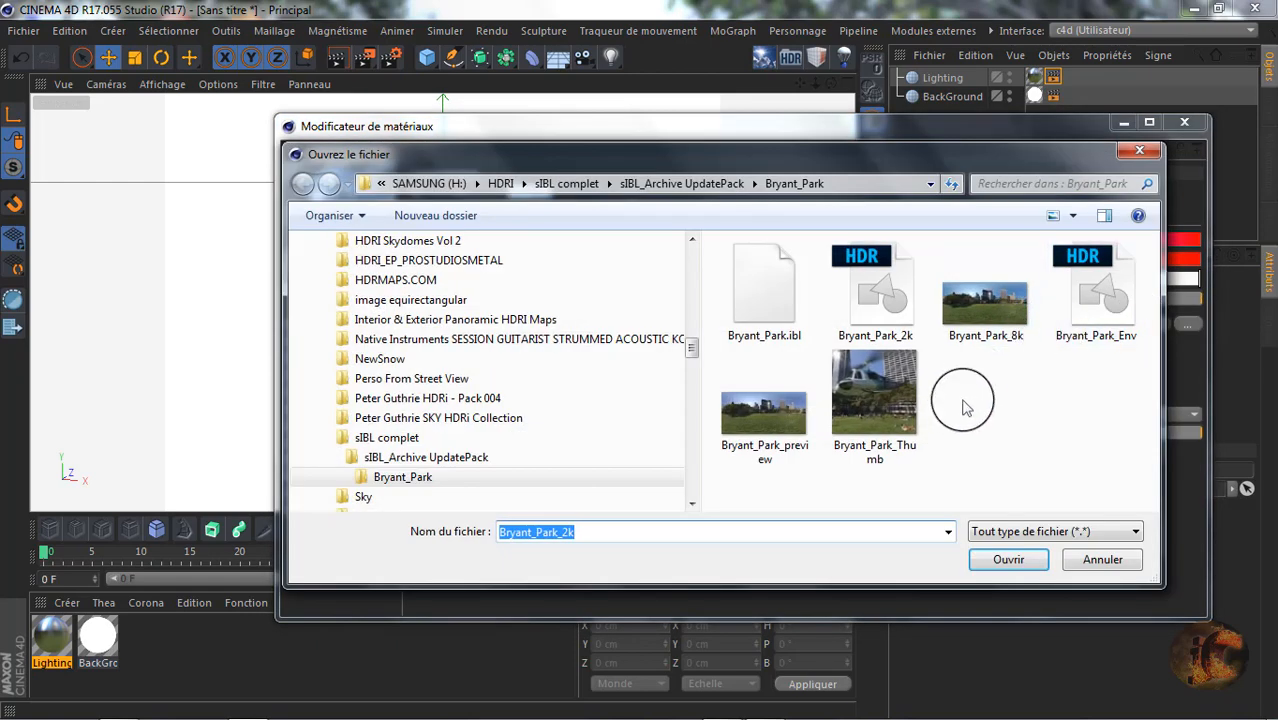
pyautogui.click(1104, 318)
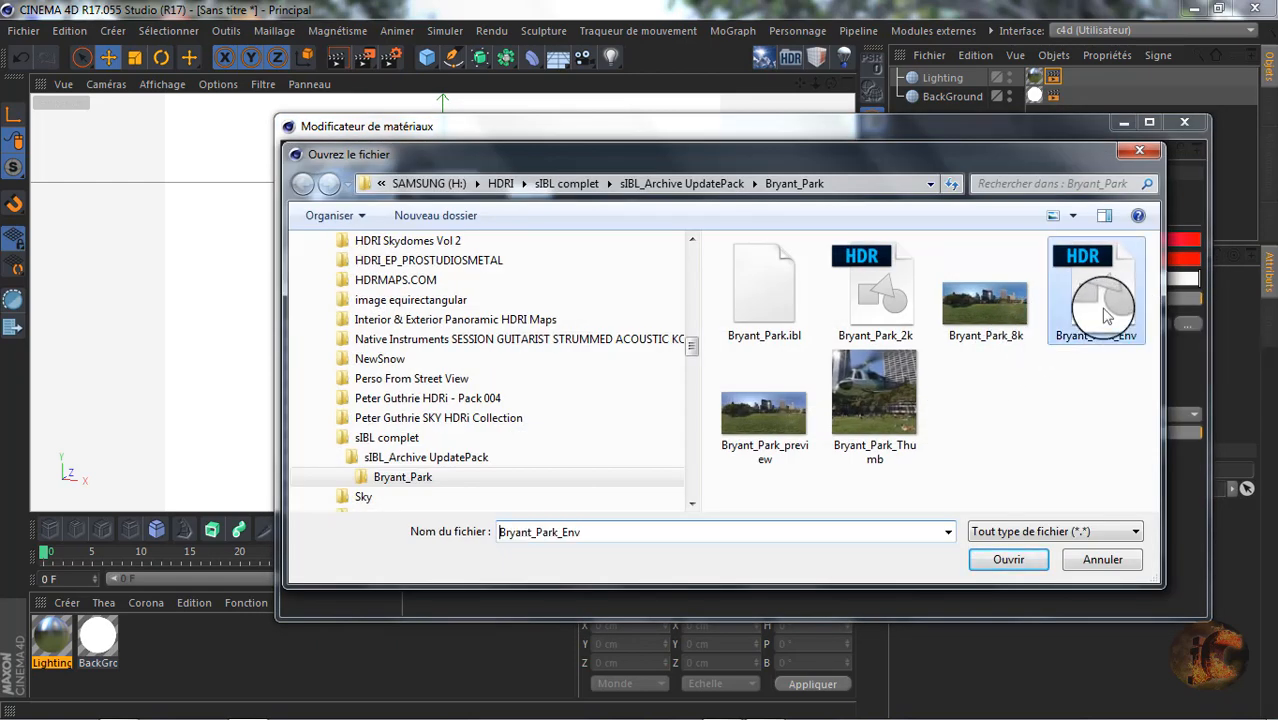
pyautogui.click(1008, 559)
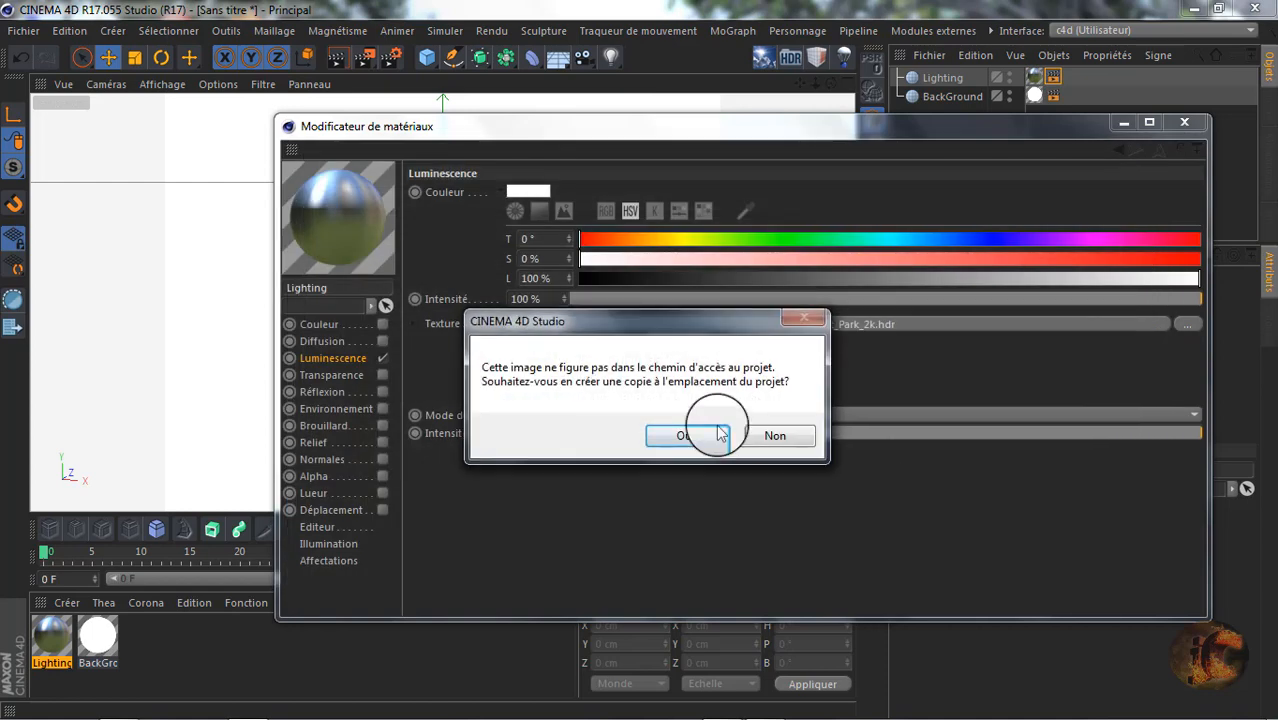
pyautogui.click(699, 437)
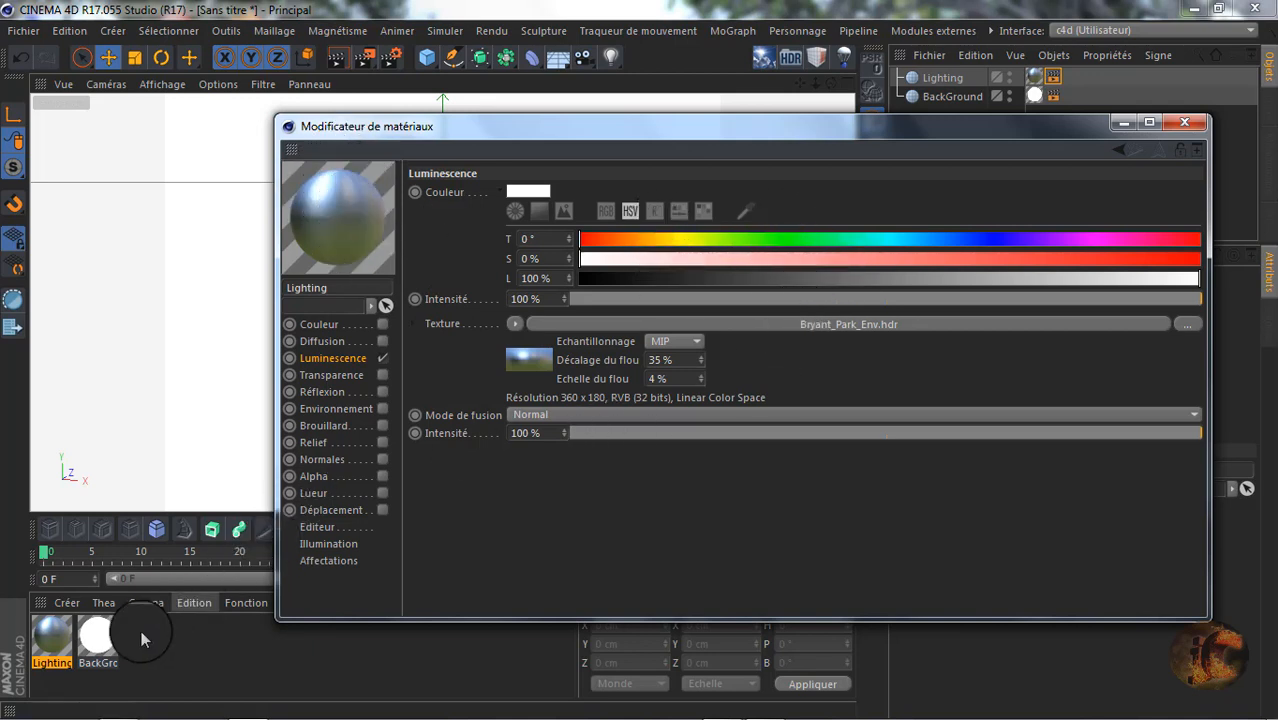
# Load Bryant_Park_2k.hdr as the BackGround material's luminescence texture, copied to the project location, and render the perspective view.
pyautogui.click(97, 634)
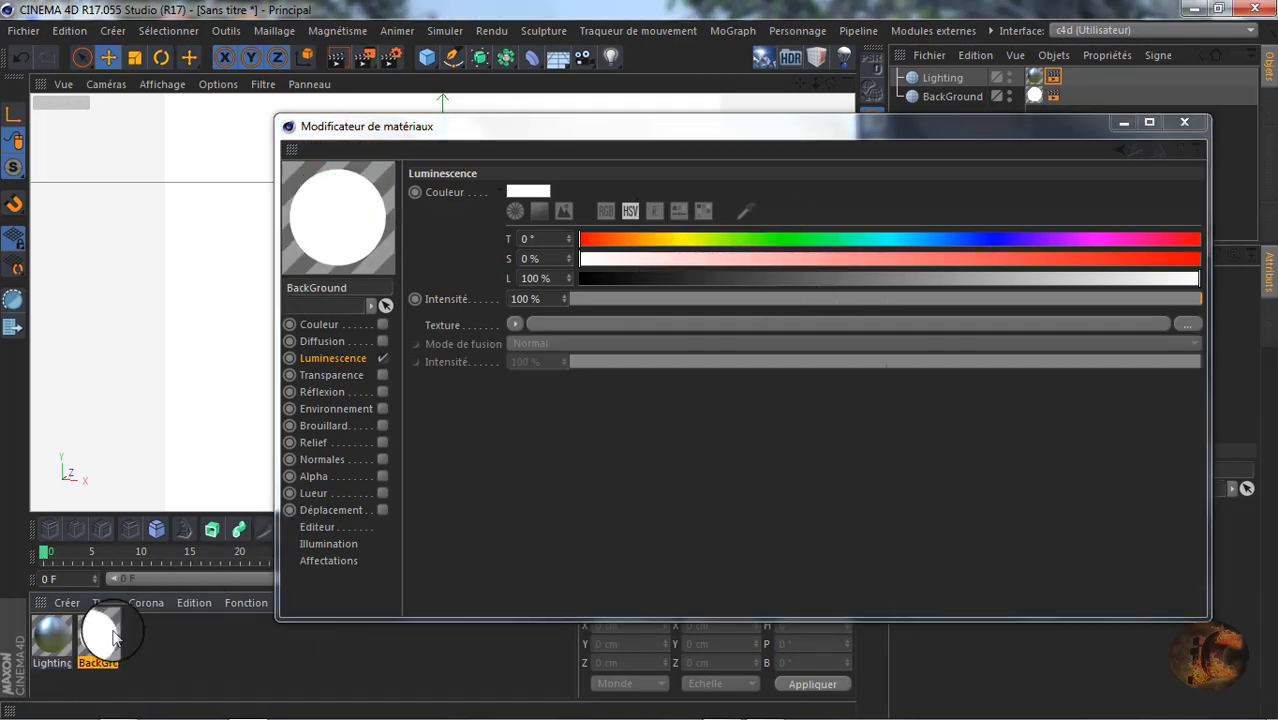
pyautogui.click(1188, 322)
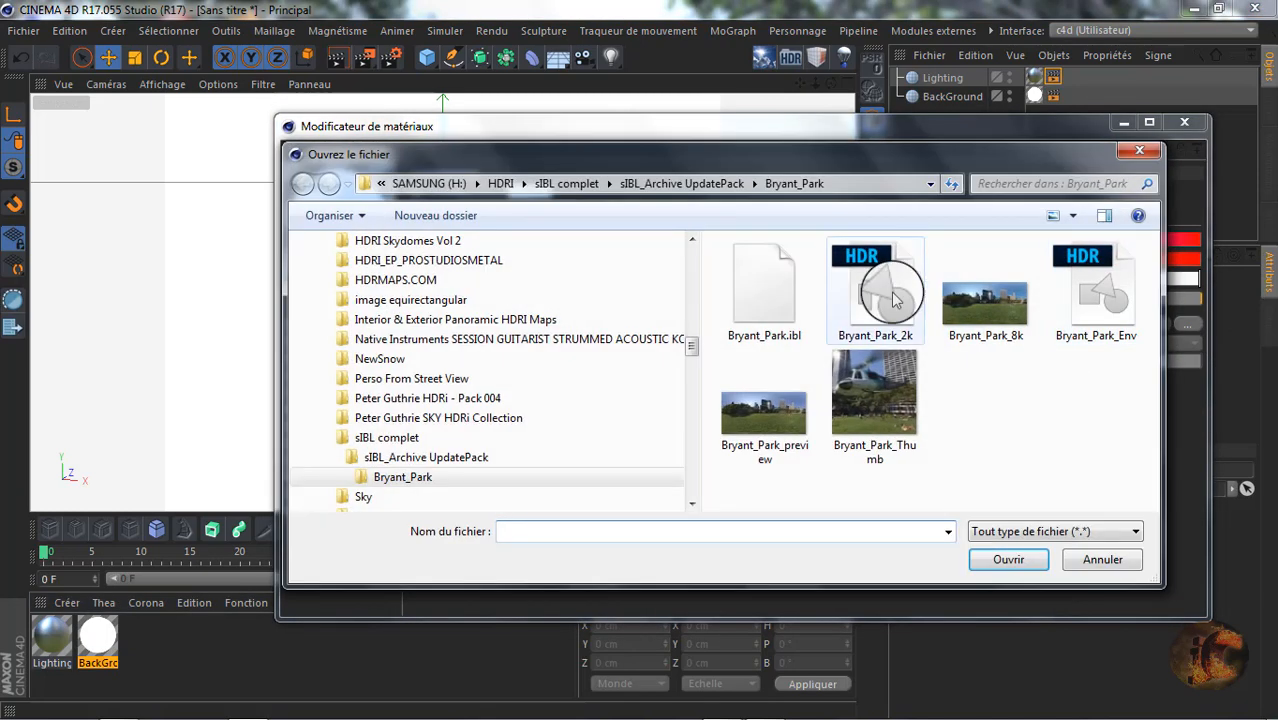
pyautogui.click(895, 300)
pyautogui.click(1008, 559)
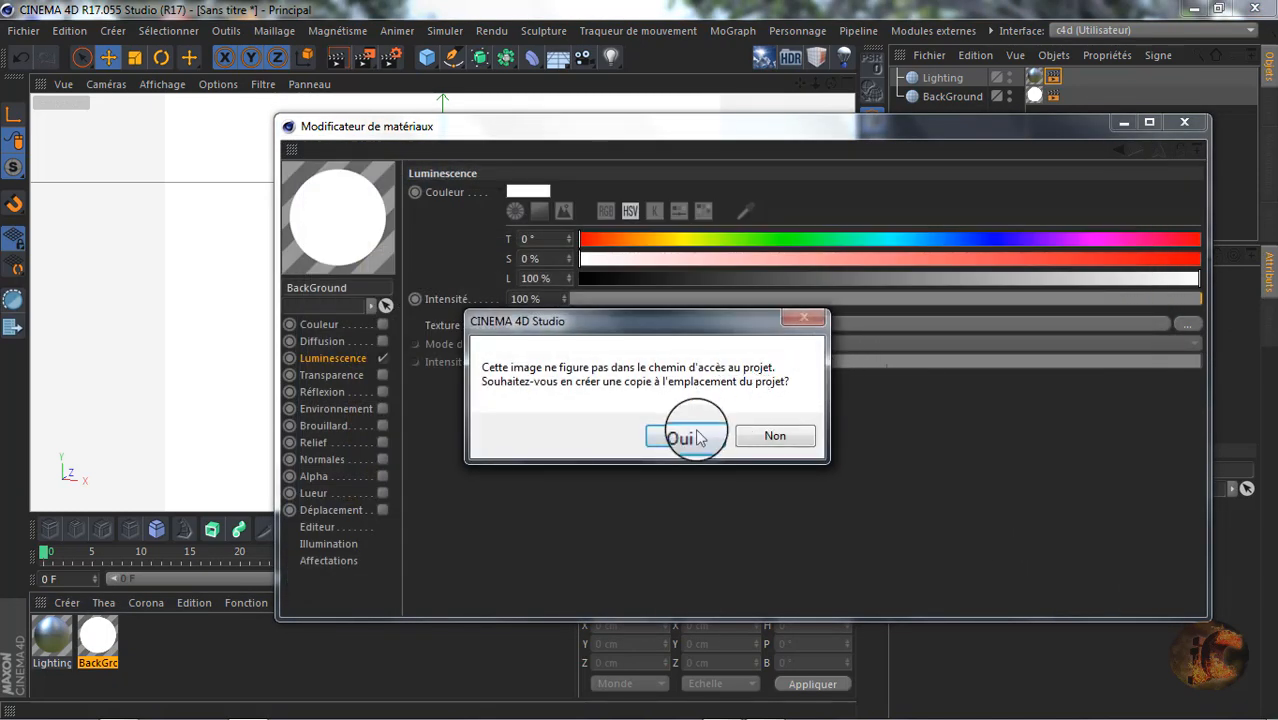
pyautogui.click(698, 437)
pyautogui.click(1184, 122)
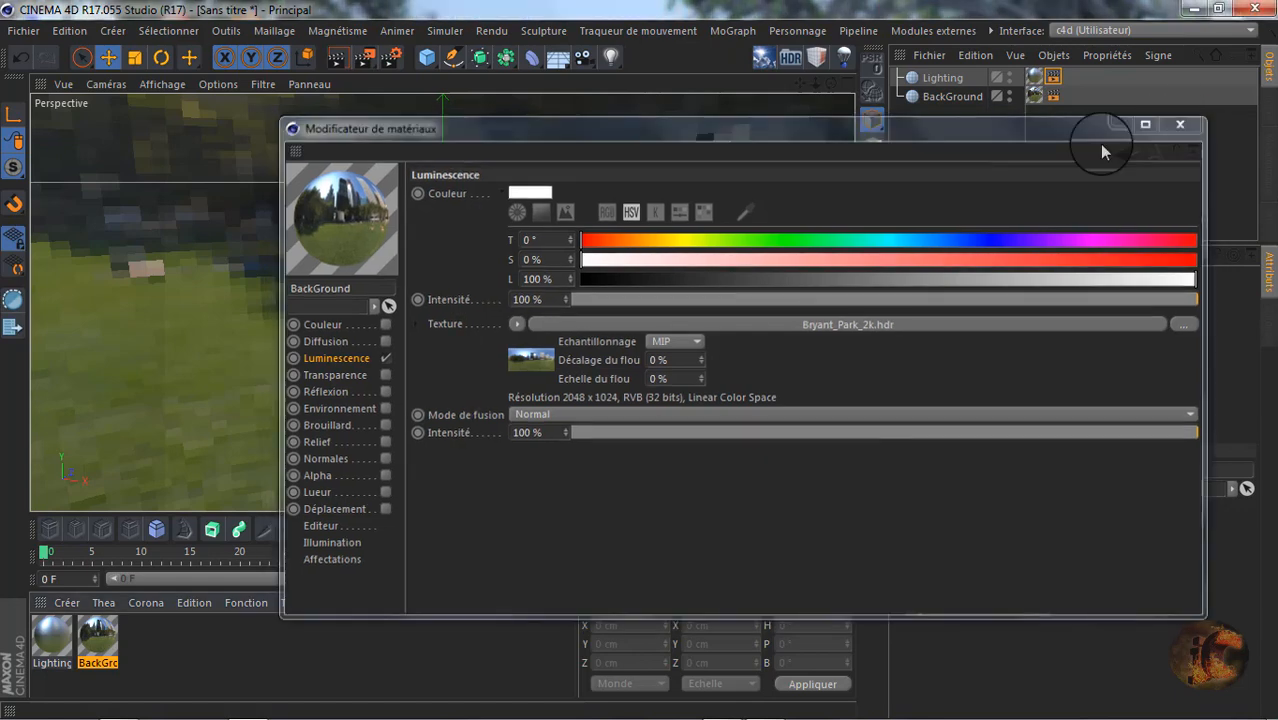
pyautogui.moveTo(831, 83); pyautogui.dragTo(451, 95)
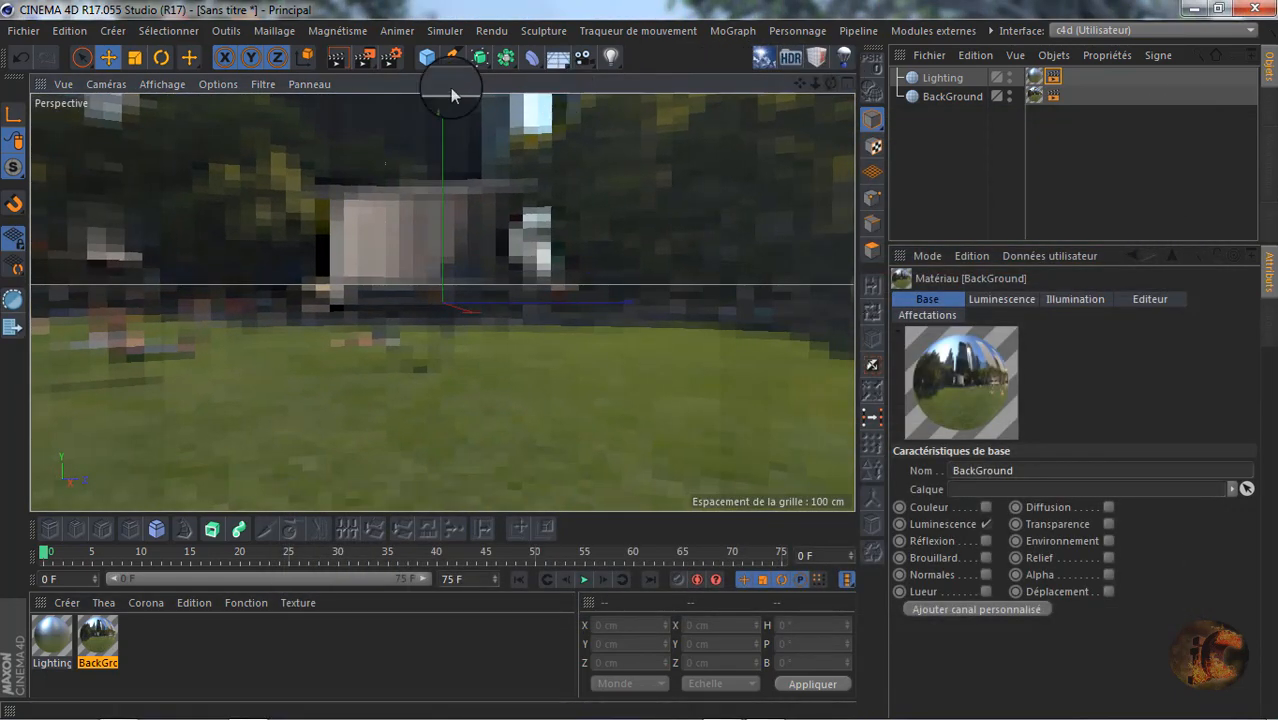
pyautogui.click(337, 56)
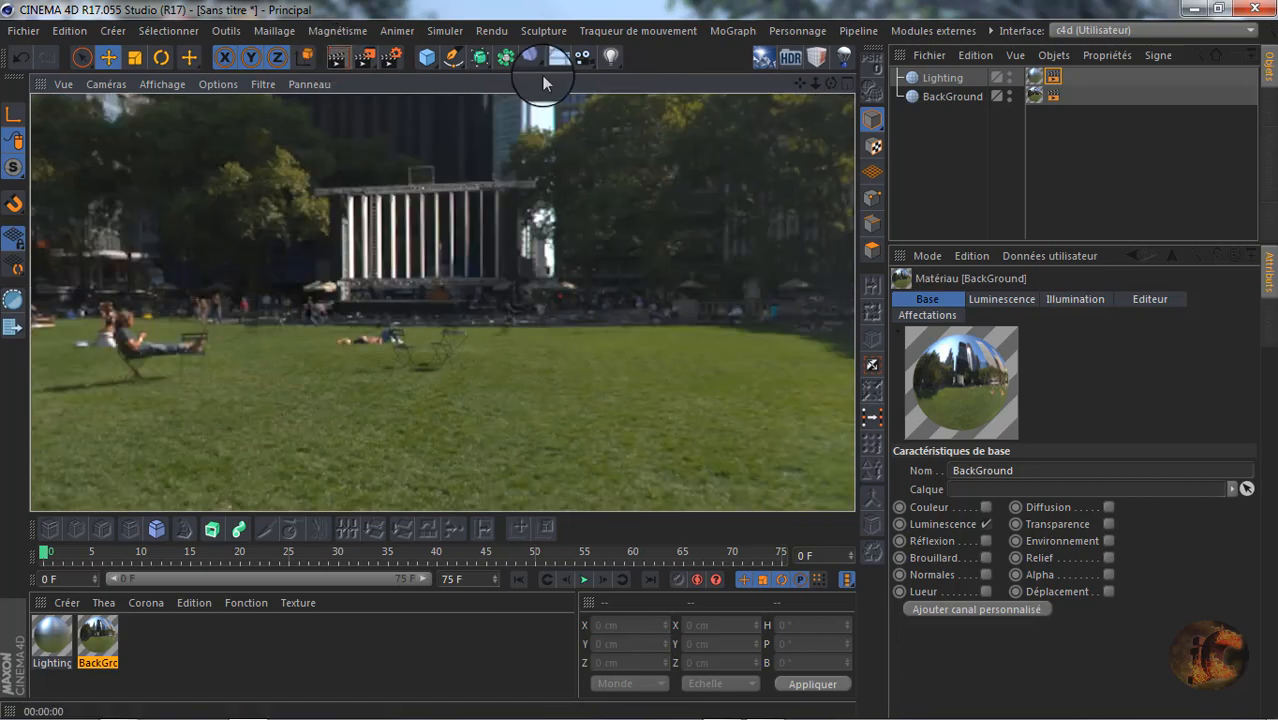
# Set the BackGround material's viewport texture preview size to 4096x4096 (64 Mo).
pyautogui.doubleClick(100, 638)
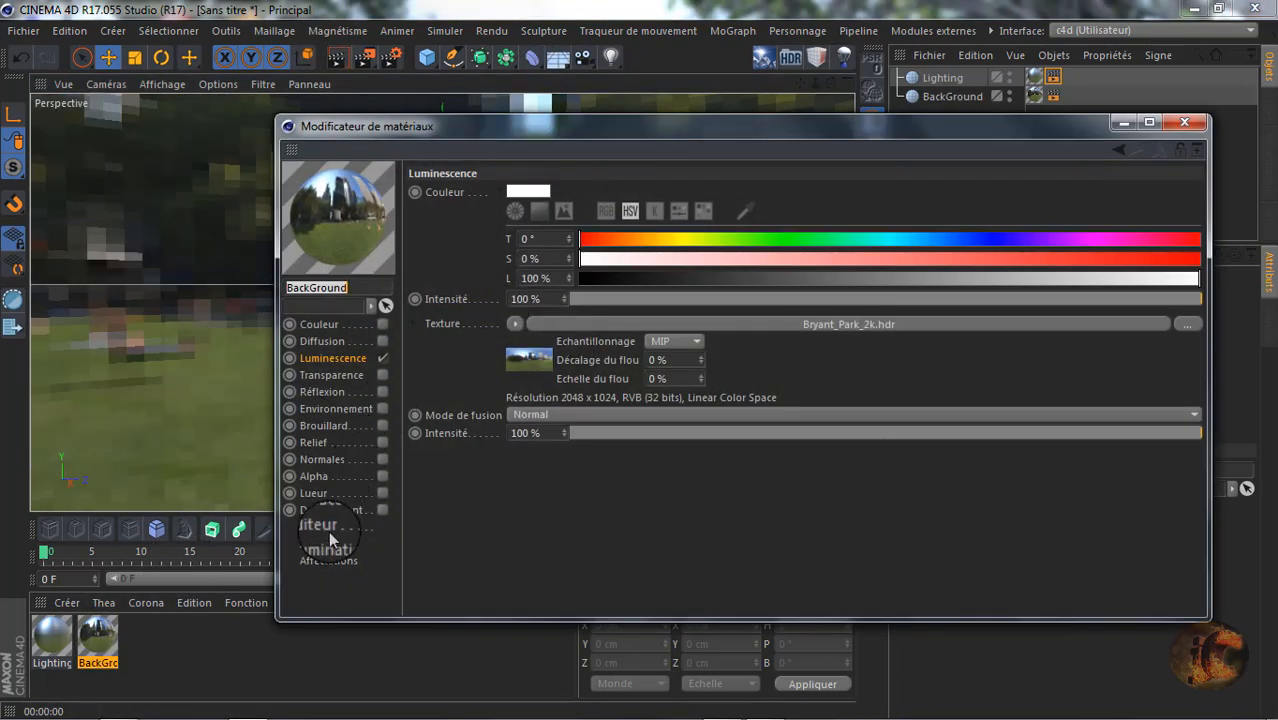
pyautogui.click(326, 528)
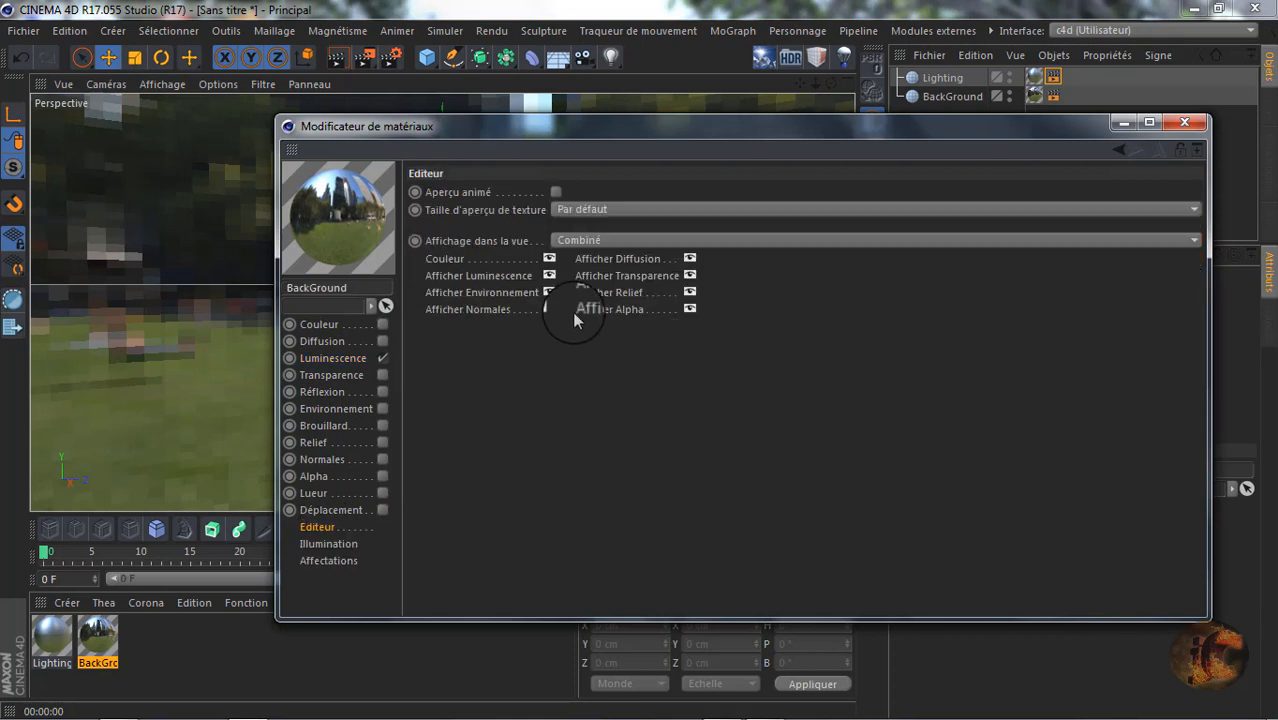
pyautogui.click(673, 207)
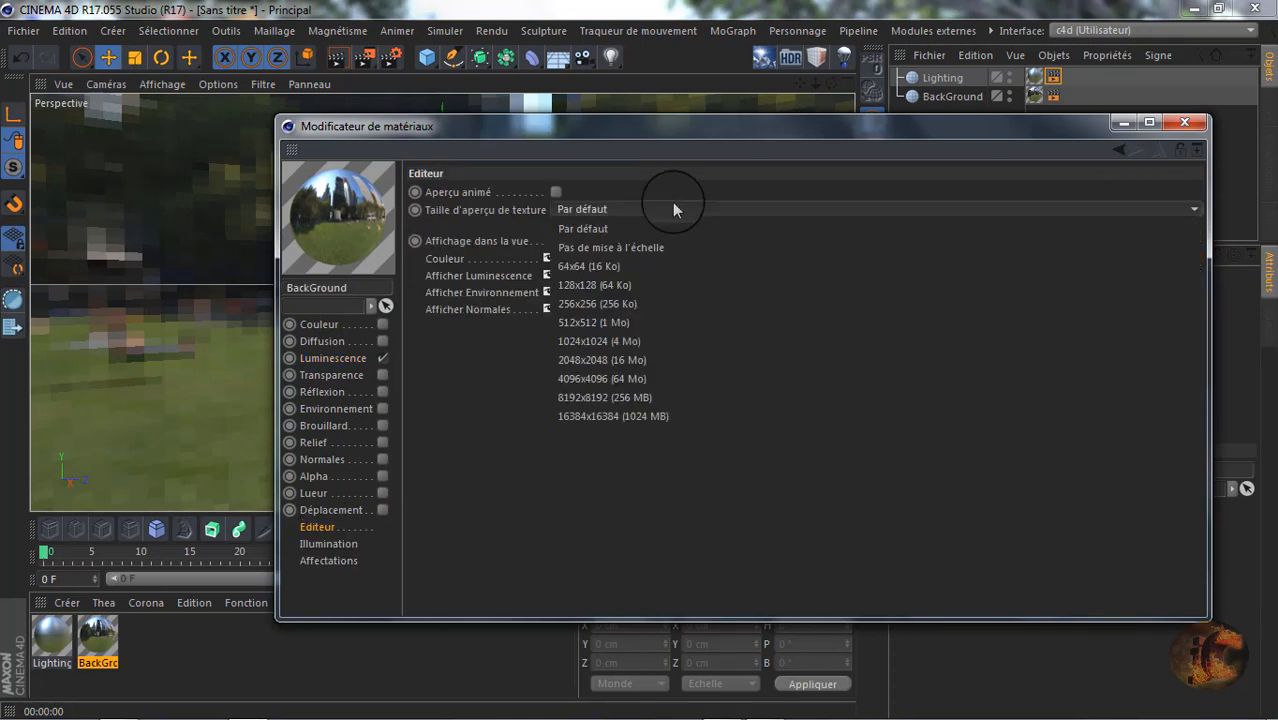
pyautogui.click(628, 372)
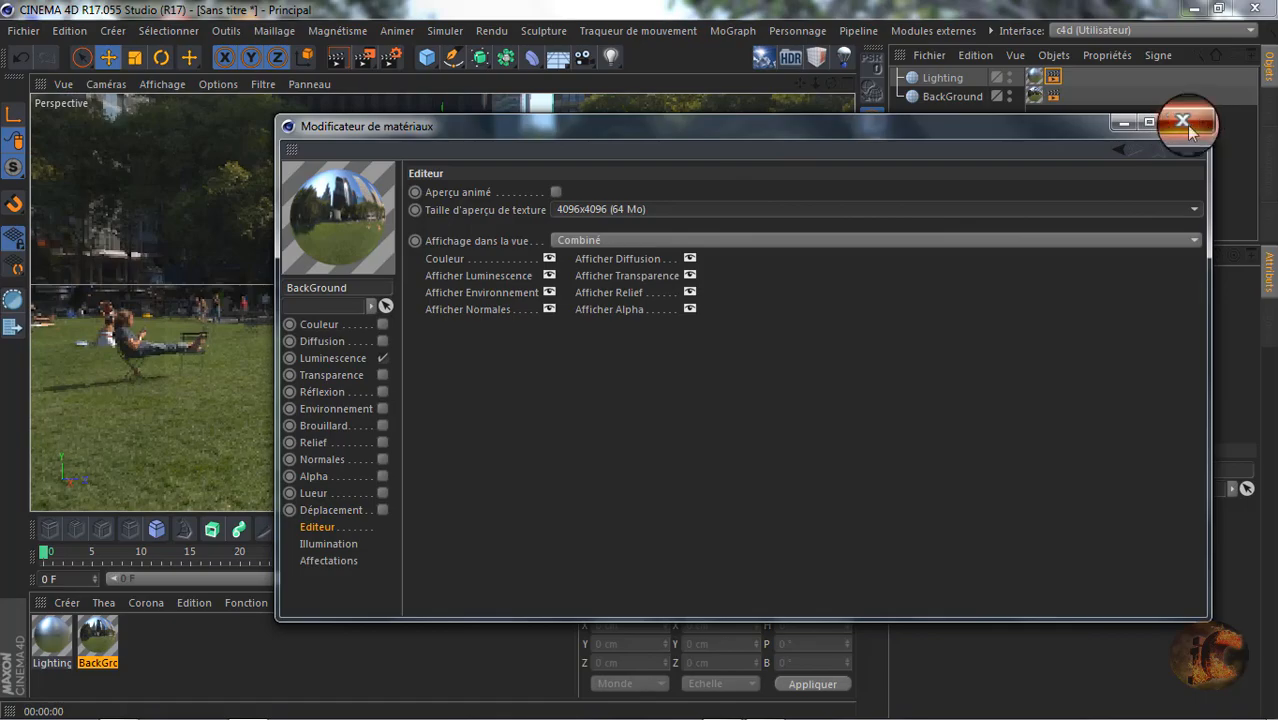
pyautogui.click(1178, 122)
# Add a floor object and a sphere primitive to the scene at the origin.
pyautogui.moveTo(827, 85); pyautogui.dragTo(639, 359)
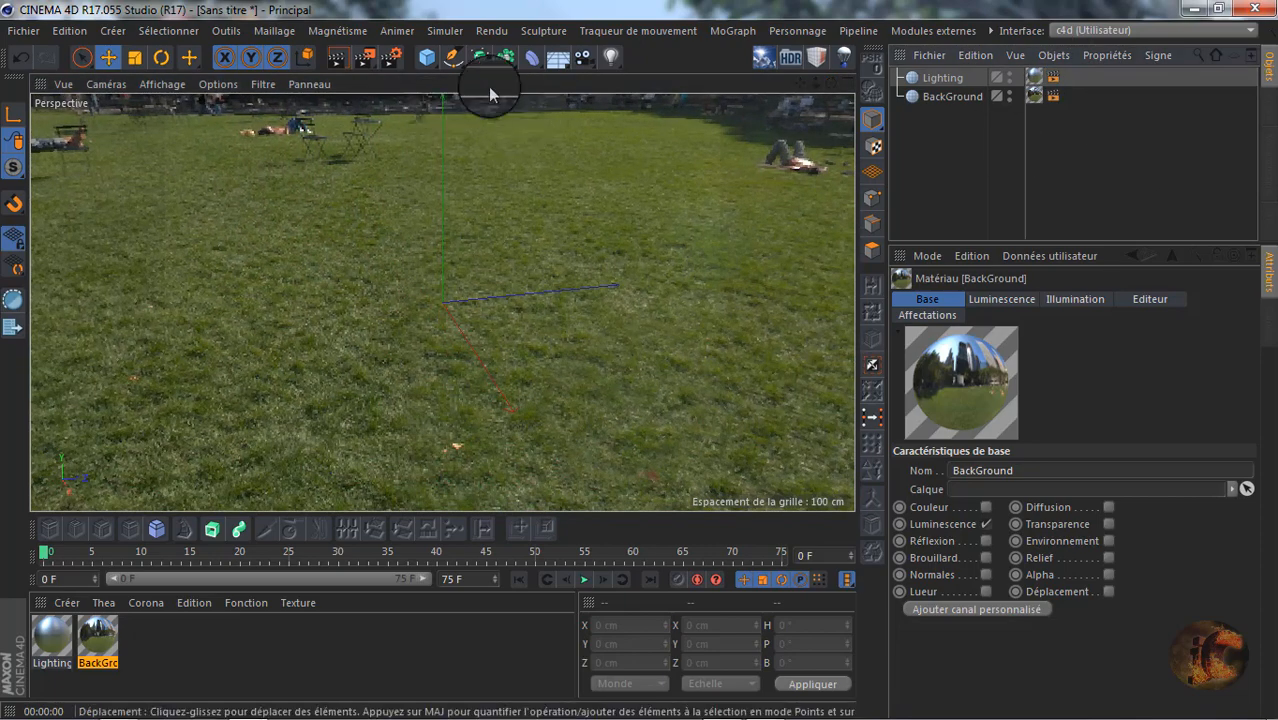
pyautogui.moveTo(557, 58); pyautogui.dragTo(618, 98)
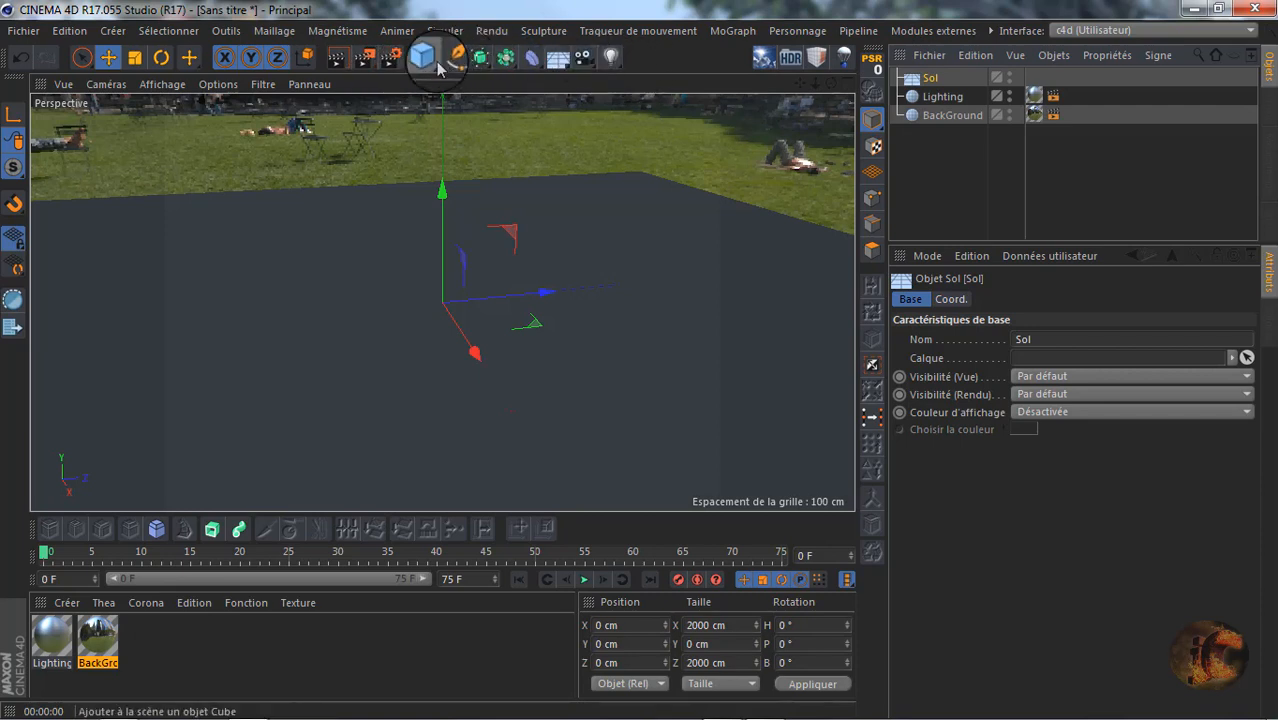
pyautogui.moveTo(437, 66); pyautogui.dragTo(900, 112)
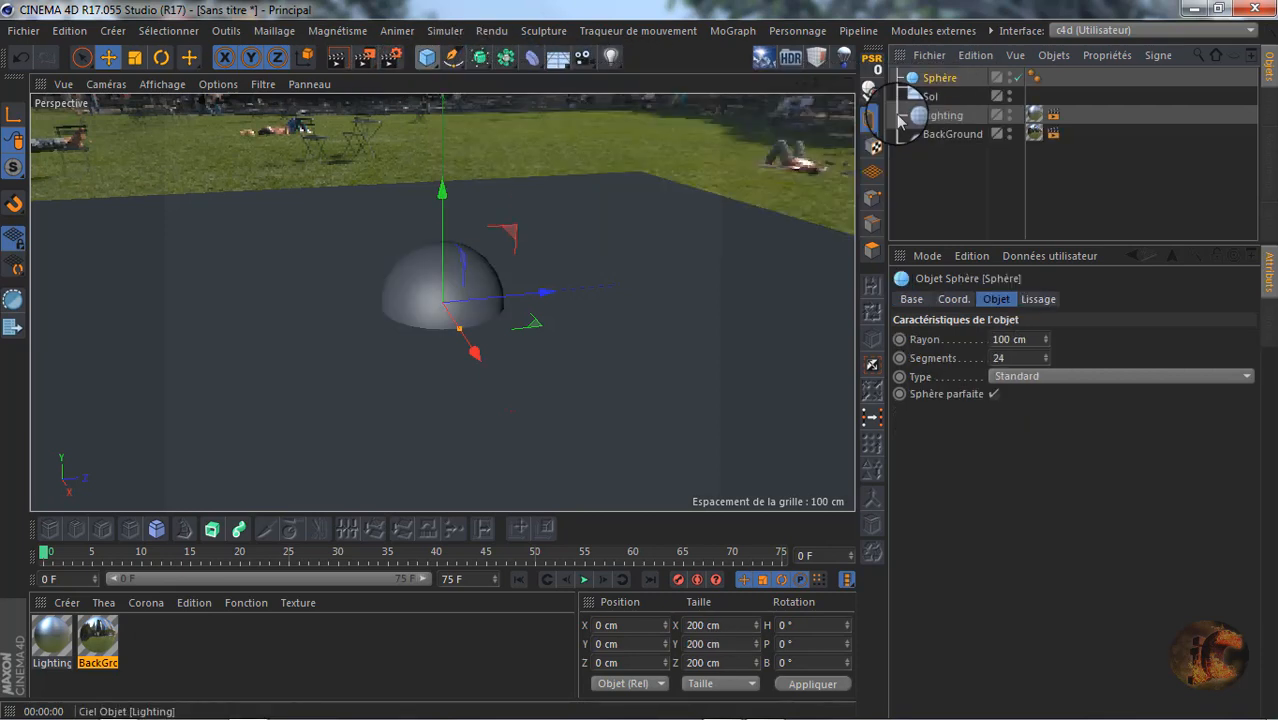
pyautogui.click(840, 56)
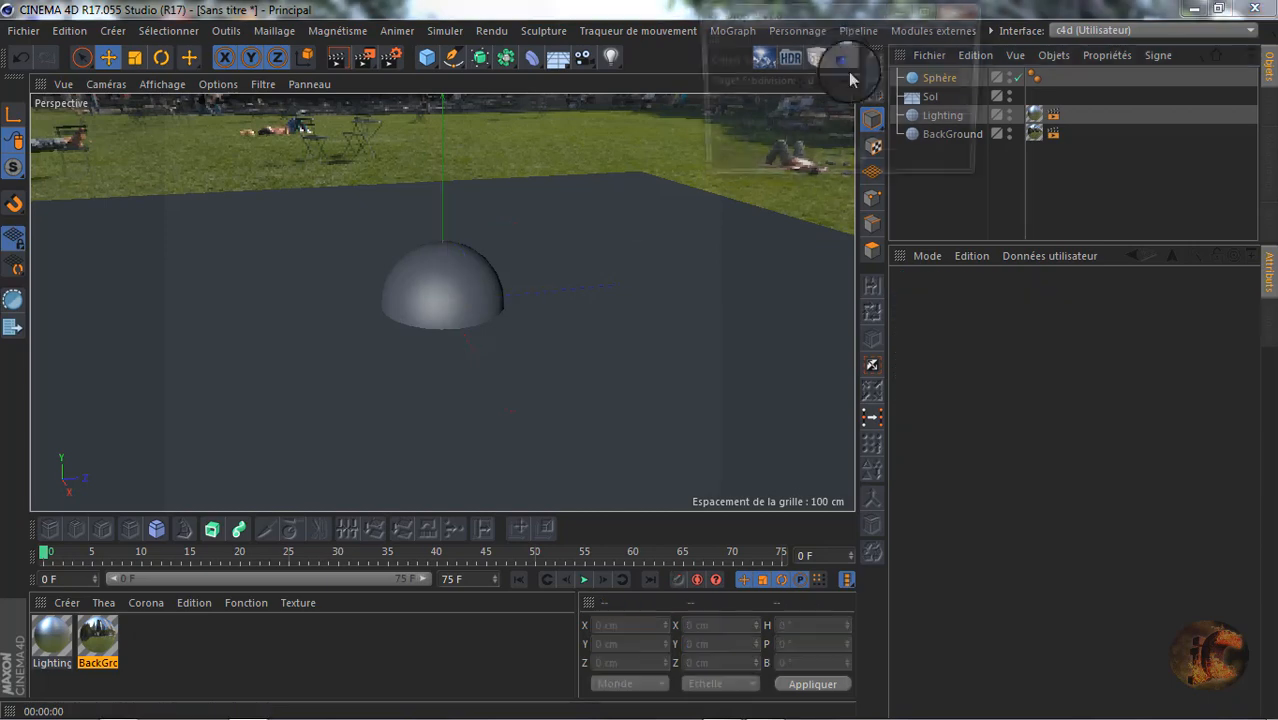
pyautogui.click(1069, 193)
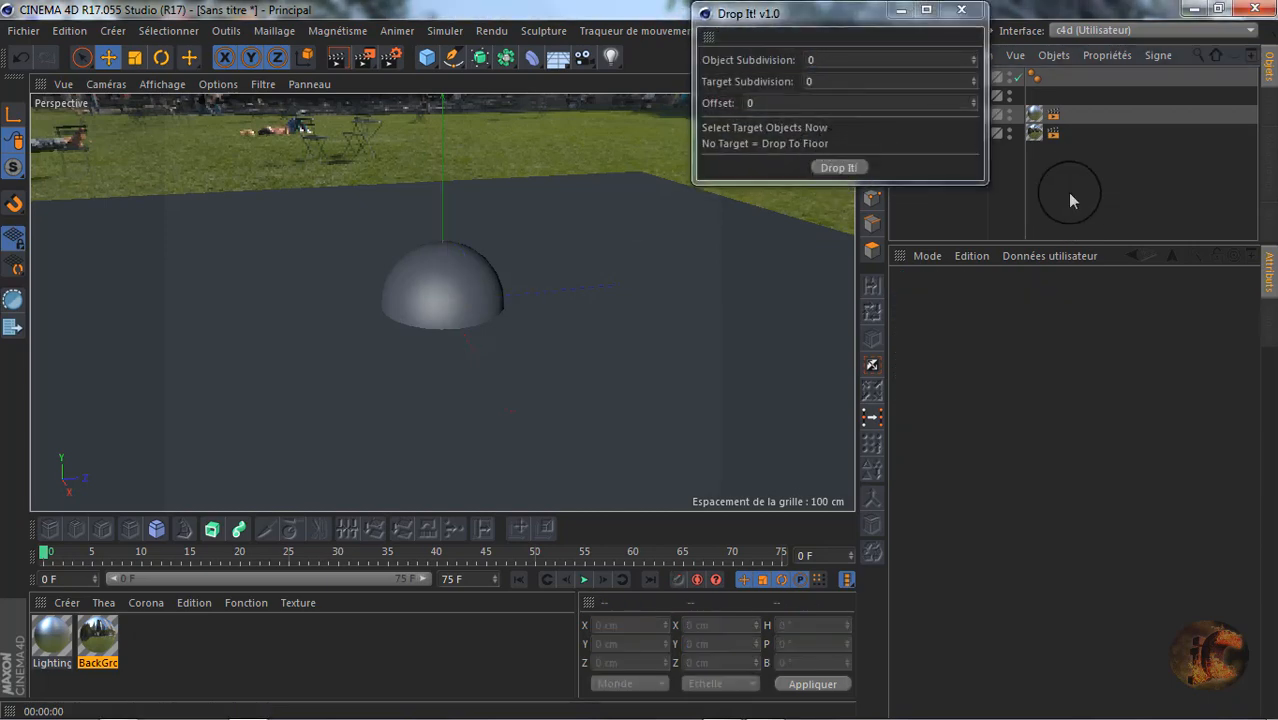
pyautogui.click(961, 10)
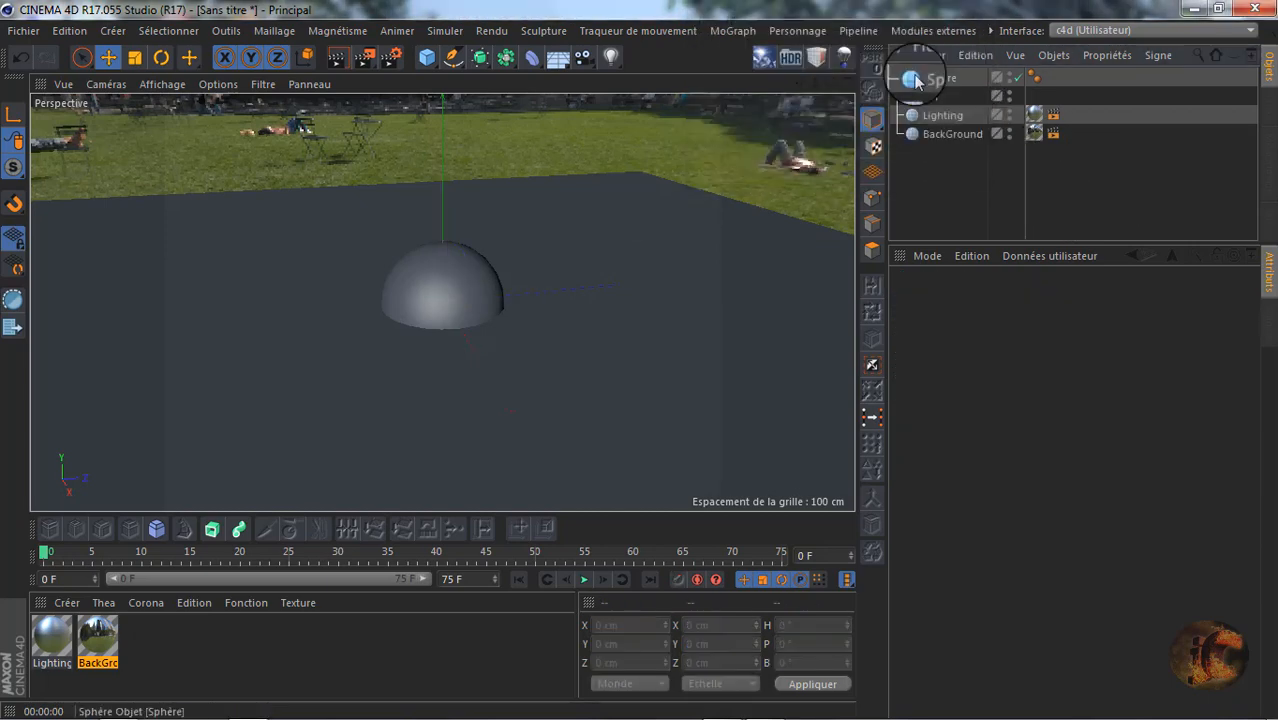
# Reduce the sphere's radius to 43 cm and drop the sphere onto the floor with Drop It!
pyautogui.click(939, 77)
pyautogui.moveTo(1051, 345); pyautogui.dragTo(1046, 340)
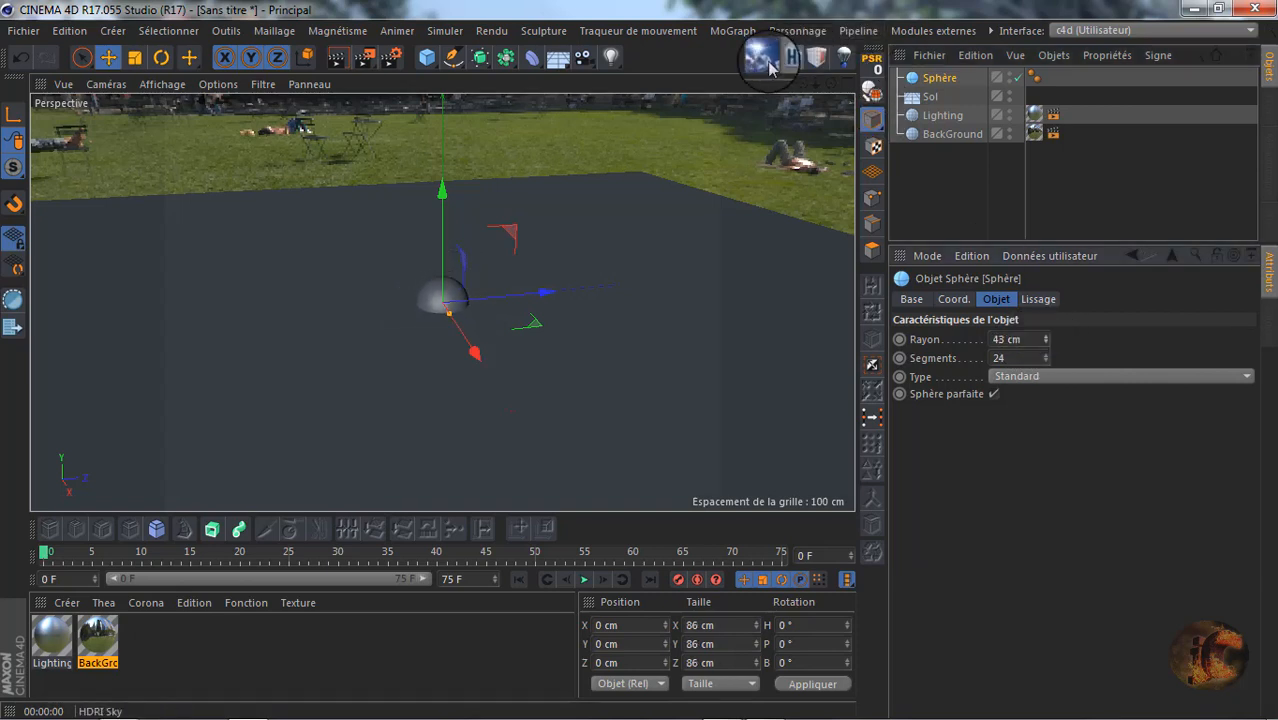
pyautogui.click(824, 68)
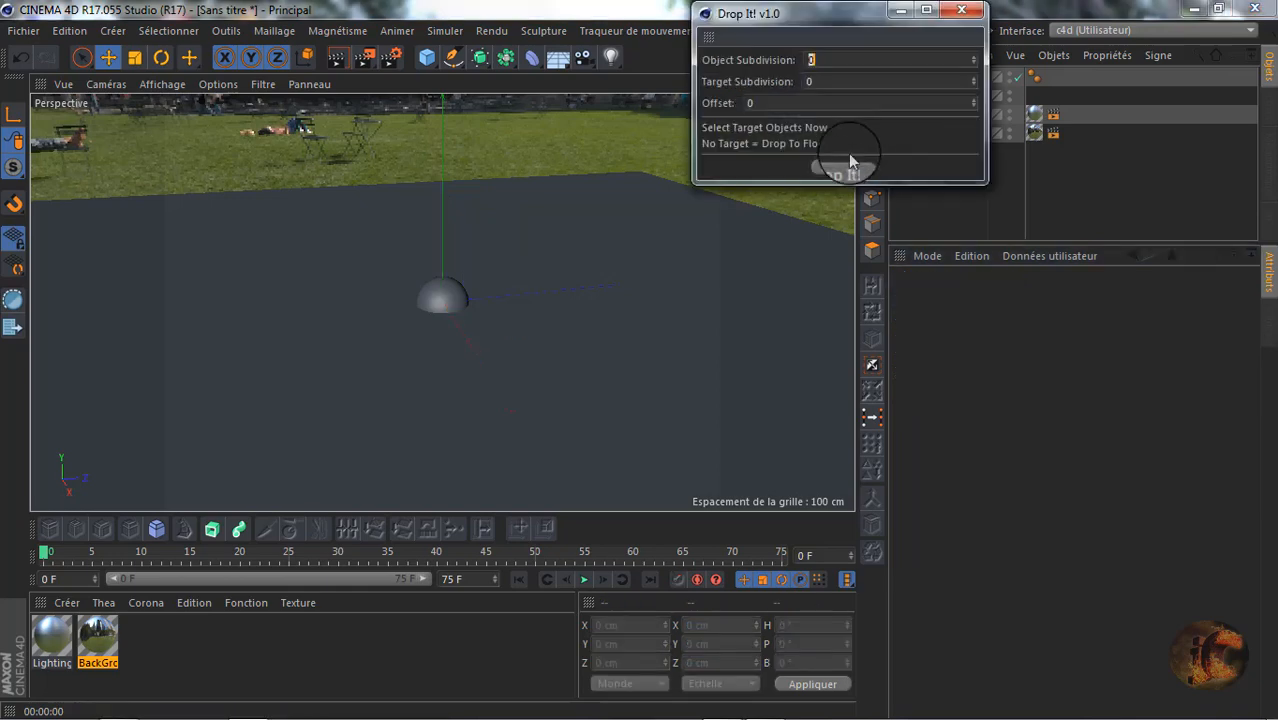
pyautogui.click(850, 169)
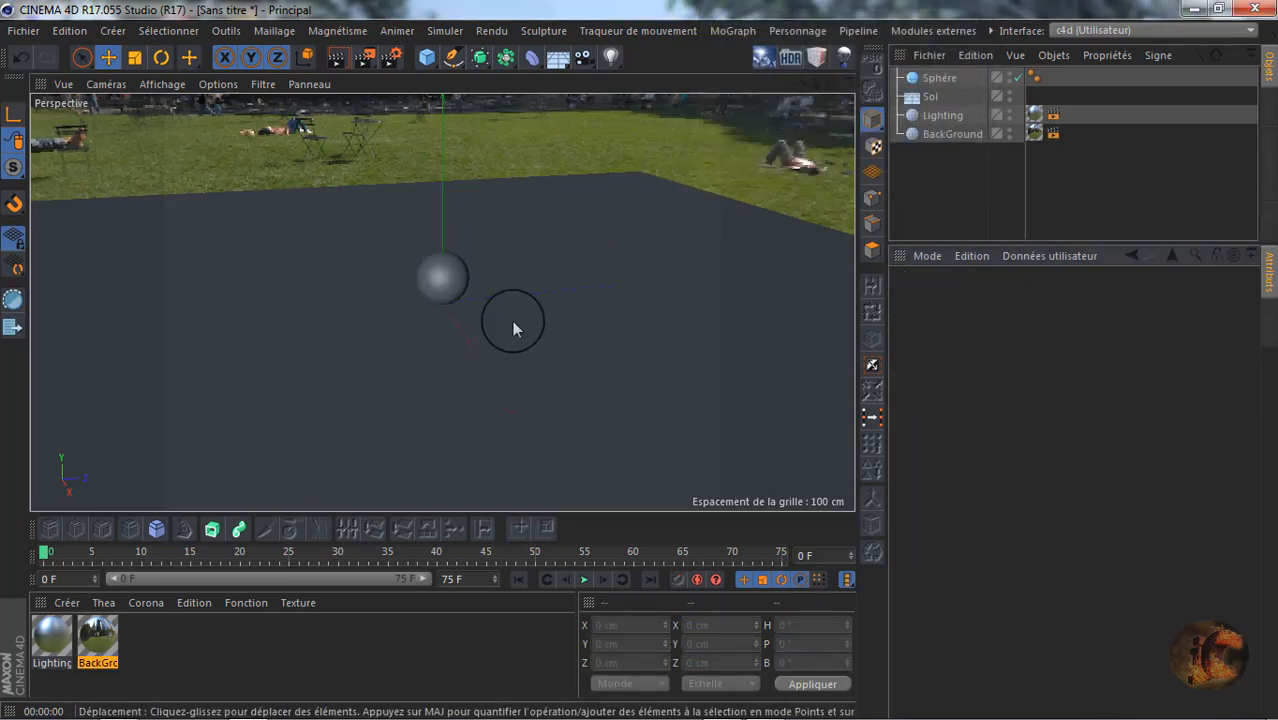
# Create a new default material and apply it to the sphere.
pyautogui.click(145, 664)
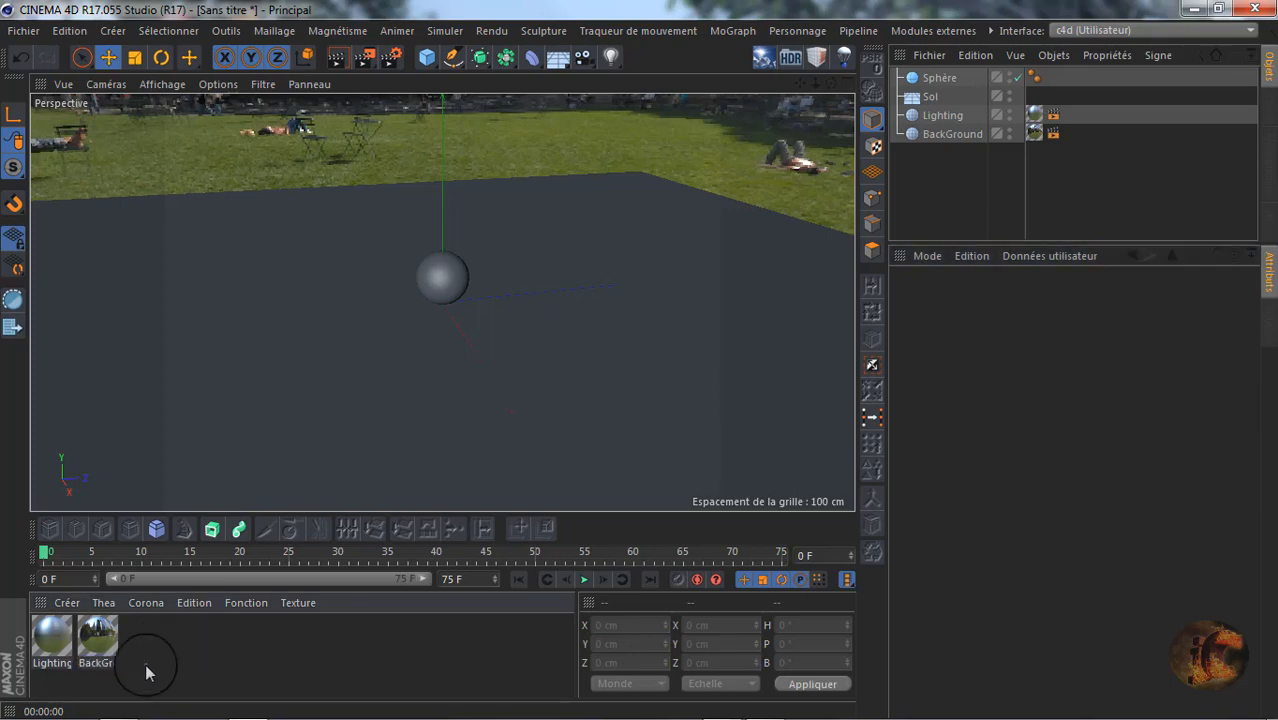
pyautogui.doubleClick(172, 640)
pyautogui.moveTo(52, 634); pyautogui.dragTo(447, 283)
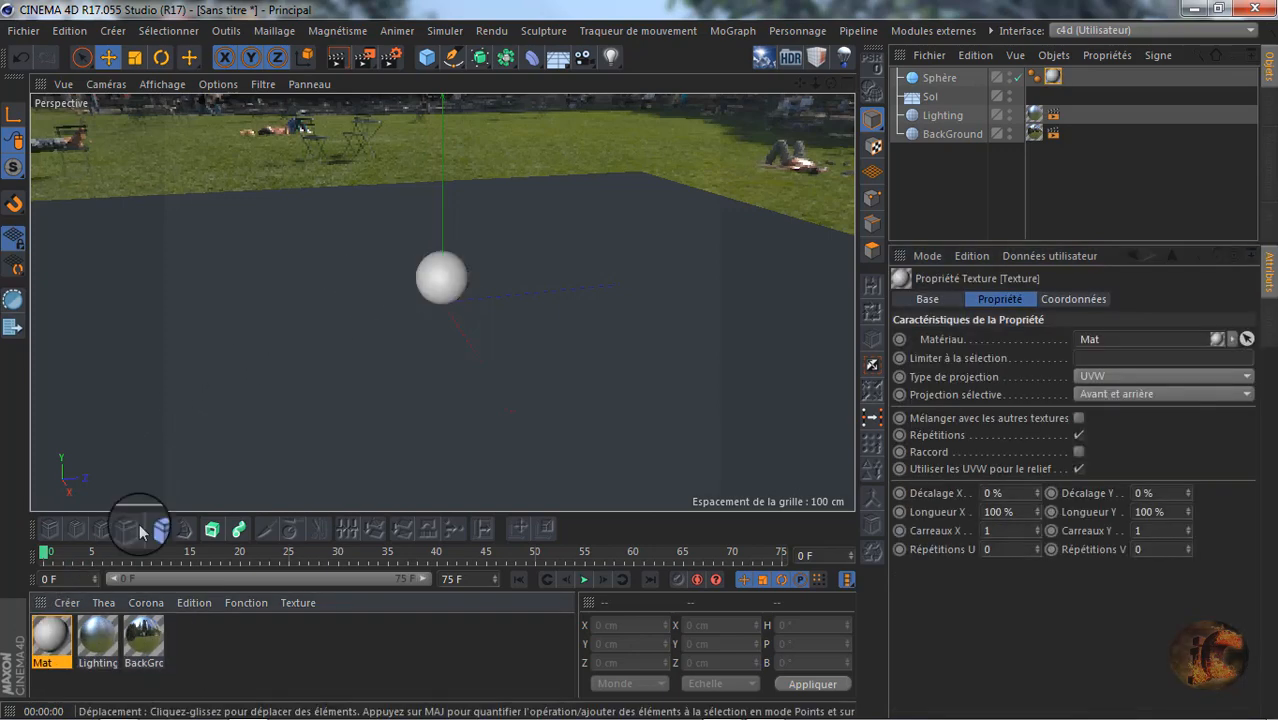
# Add a GGX reflection layer to the sphere's material Mat, with 66 % reflection intensity and about 3 % roughness.
pyautogui.click(50, 638)
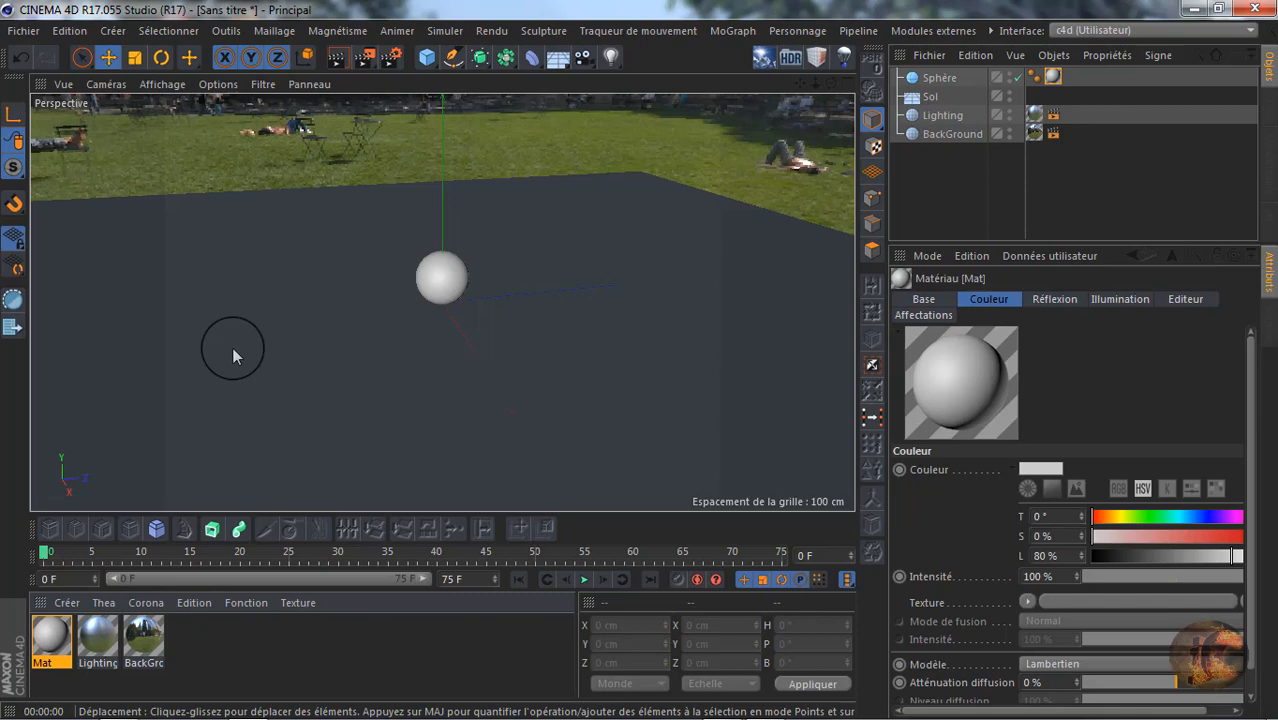
pyautogui.doubleClick(52, 636)
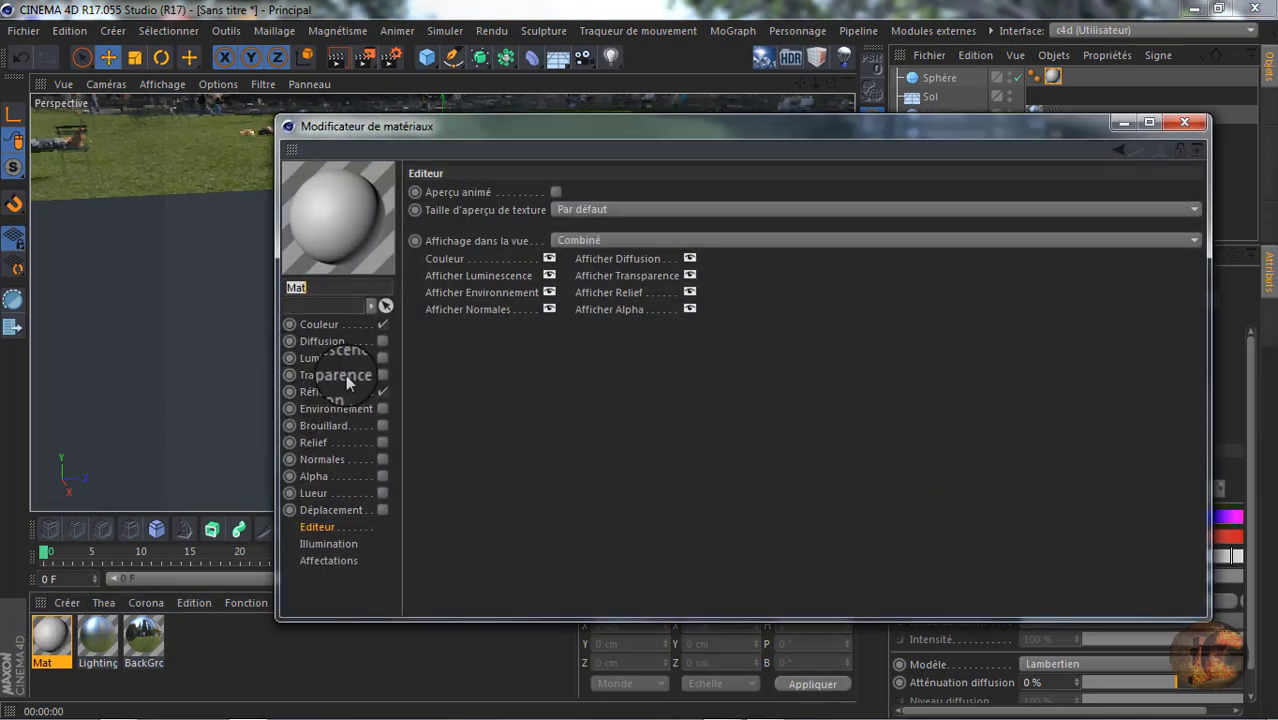
pyautogui.click(321, 392)
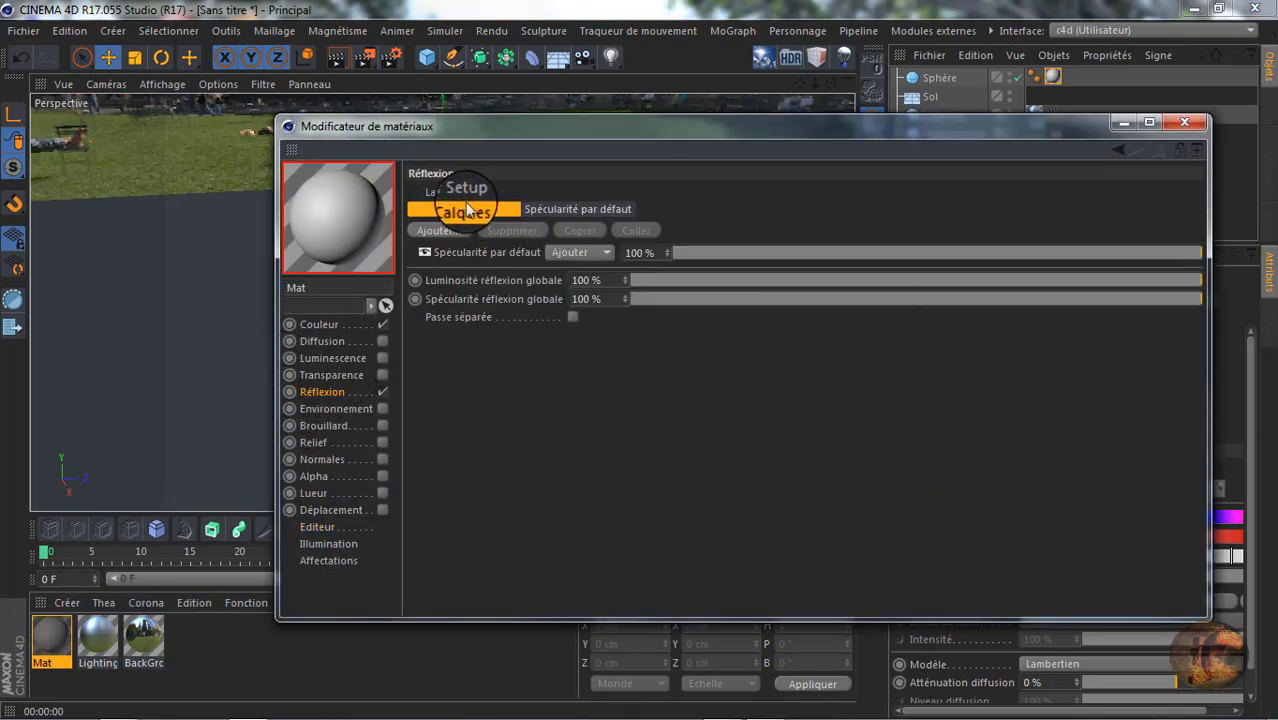
pyautogui.click(438, 230)
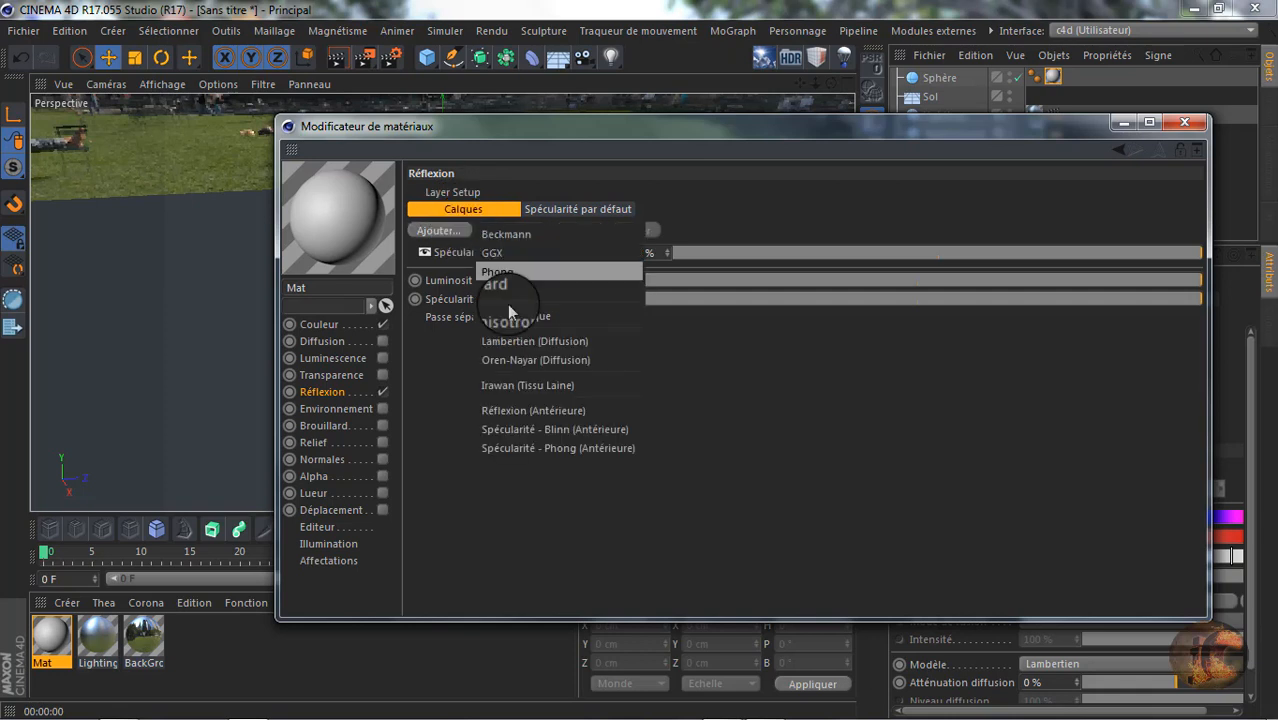
pyautogui.click(496, 254)
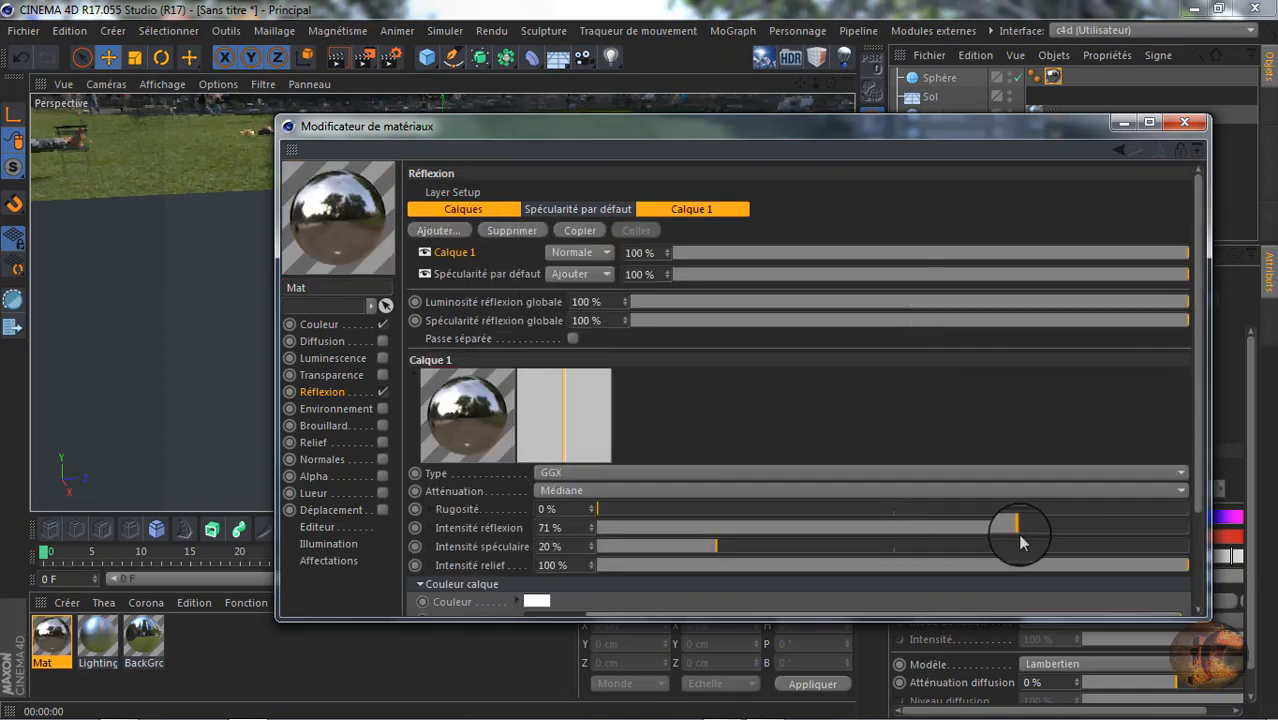
pyautogui.moveTo(1020, 541); pyautogui.dragTo(985, 532)
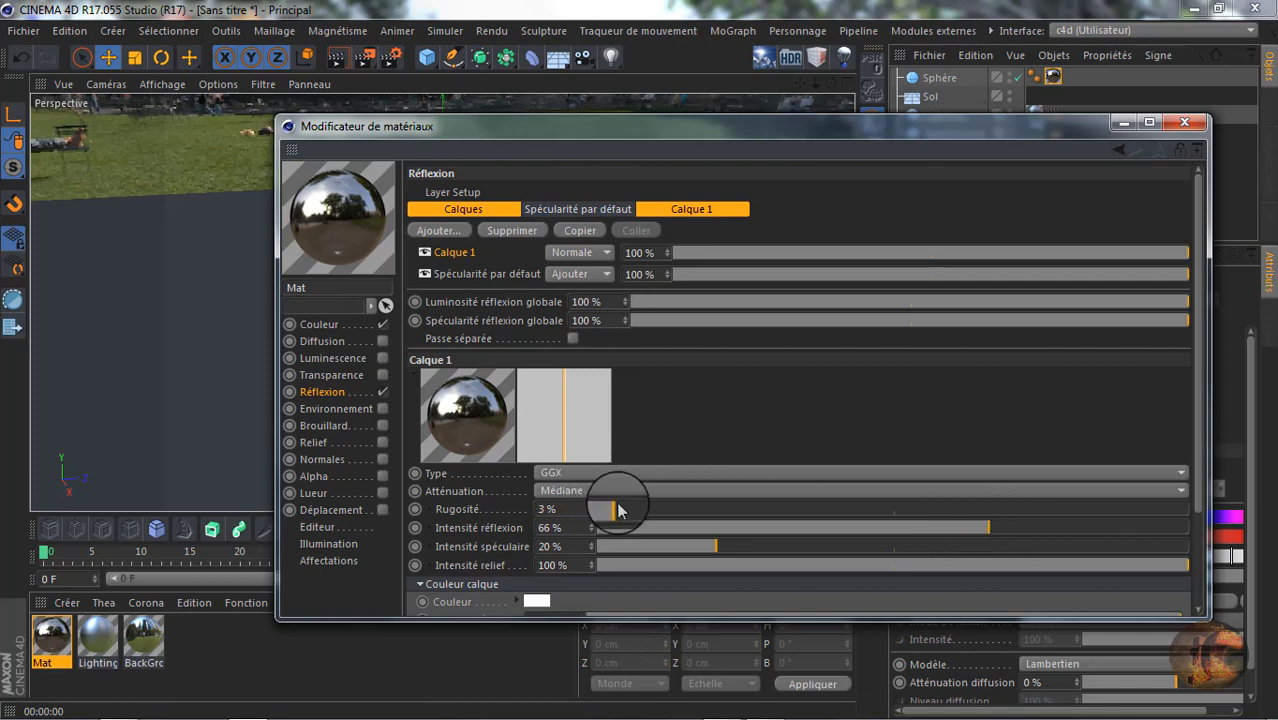
pyautogui.click(1184, 121)
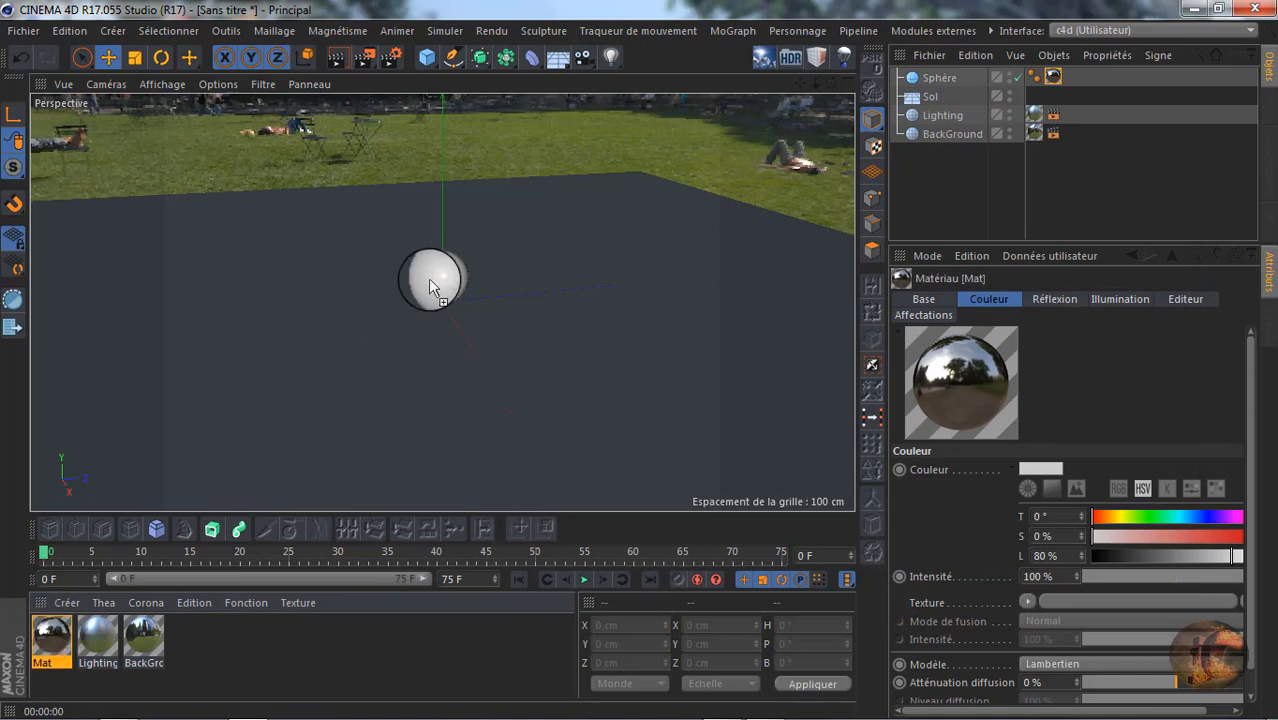
# Apply the reflective Mat material to the sphere again and check the BackGround sky's render tag settings.
pyautogui.moveTo(434, 282); pyautogui.dragTo(435, 283)
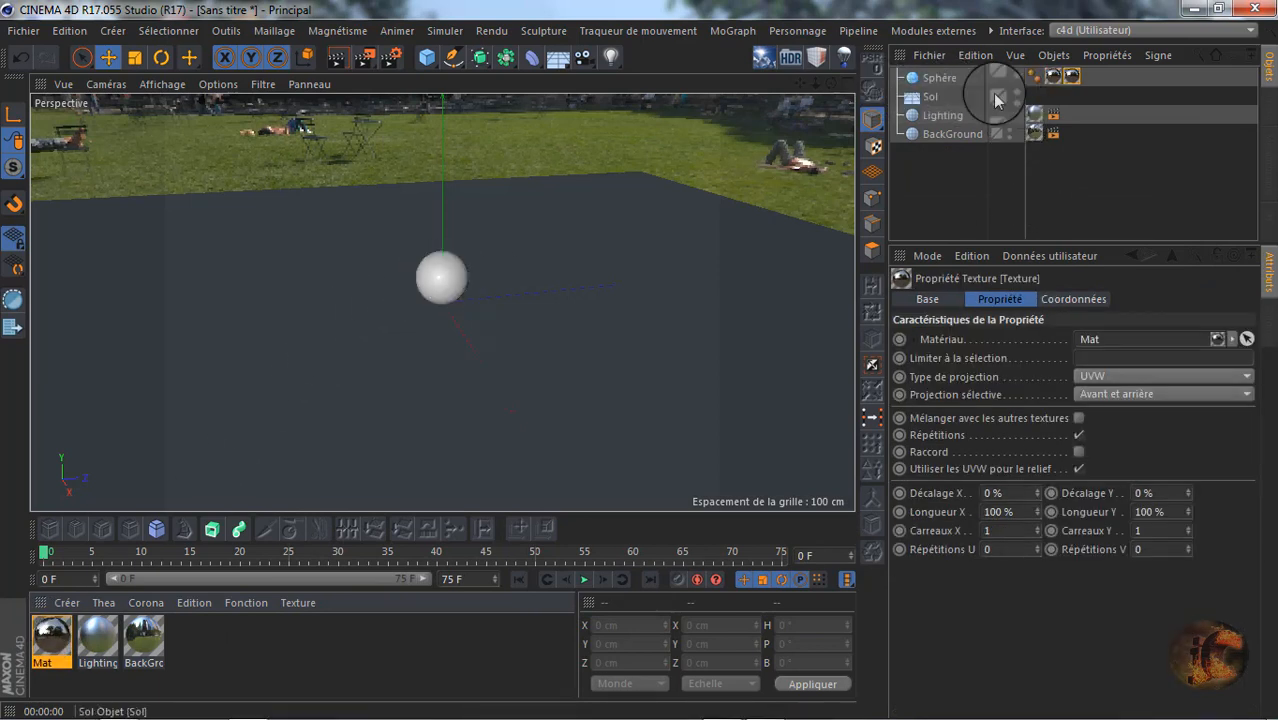
pyautogui.moveTo(928, 113)
pyautogui.mouseDown()
pyautogui.moveTo(905, 98)
pyautogui.moveTo(973, 105)
pyautogui.moveTo(917, 107)
pyautogui.mouseUp()
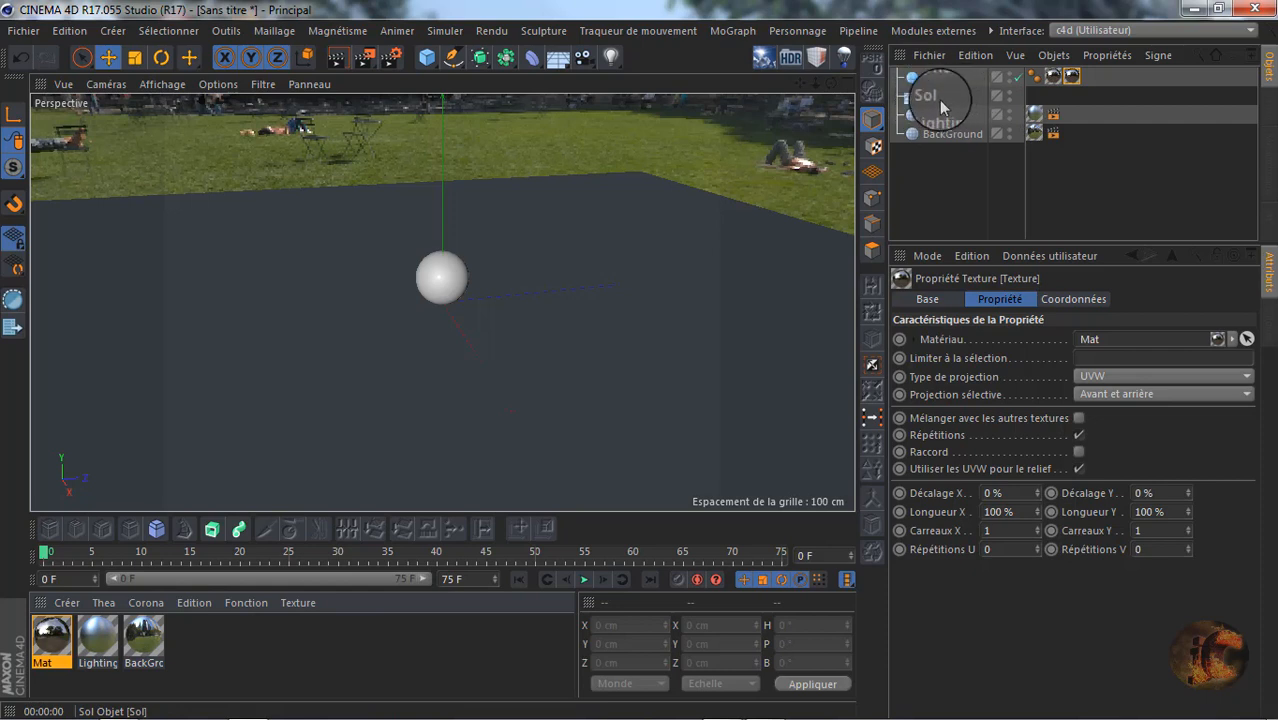
pyautogui.moveTo(931, 101)
pyautogui.mouseDown()
pyautogui.moveTo(933, 90)
pyautogui.moveTo(910, 100)
pyautogui.moveTo(945, 100)
pyautogui.moveTo(919, 106)
pyautogui.mouseUp()
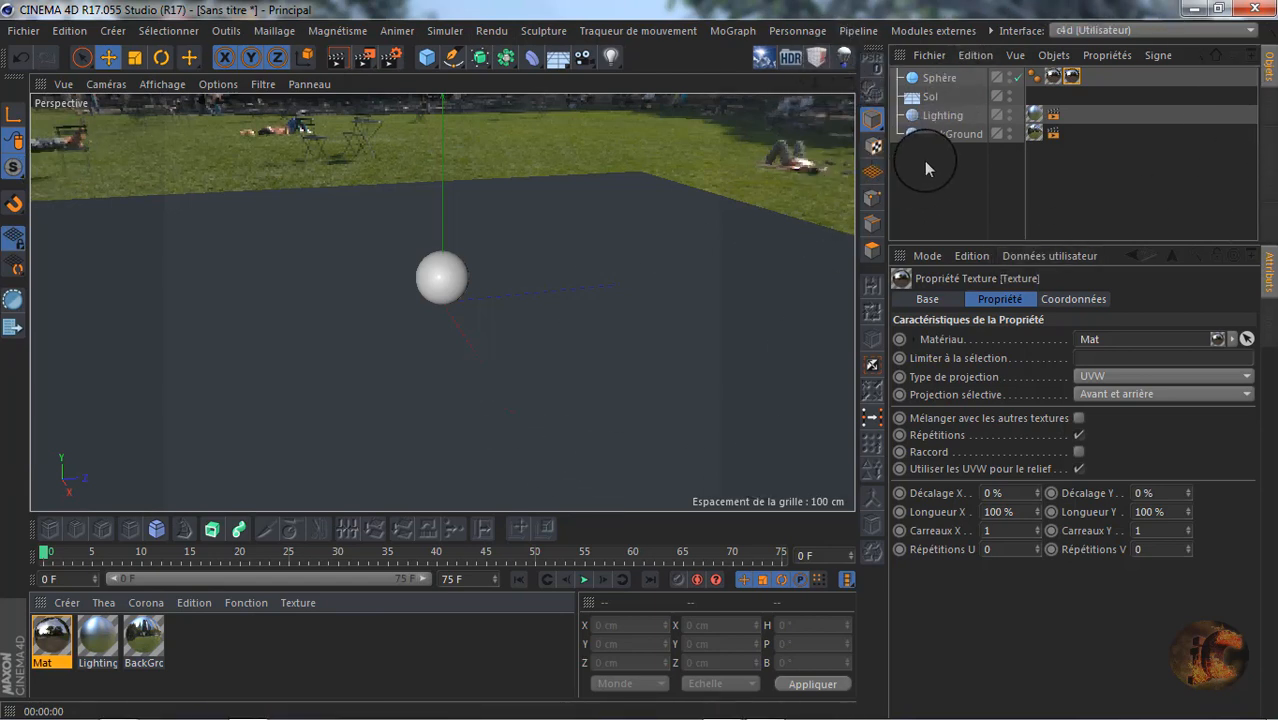
pyautogui.click(557, 57)
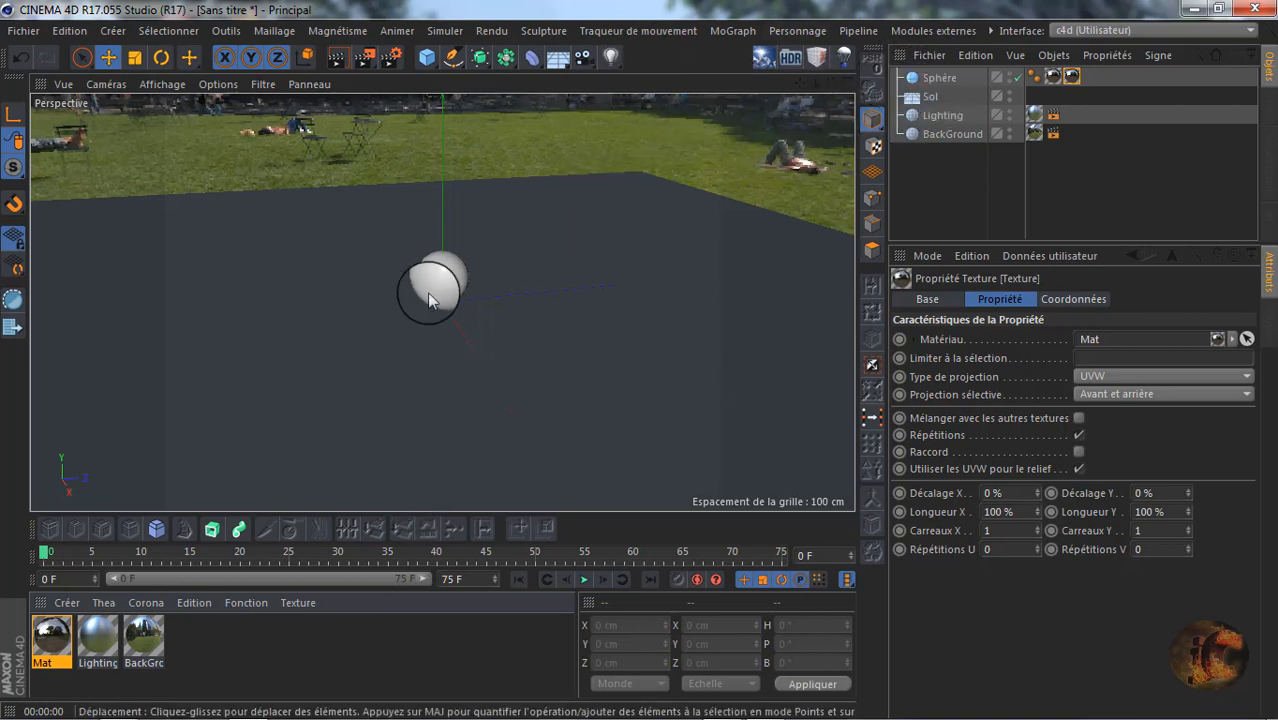
pyautogui.click(1054, 134)
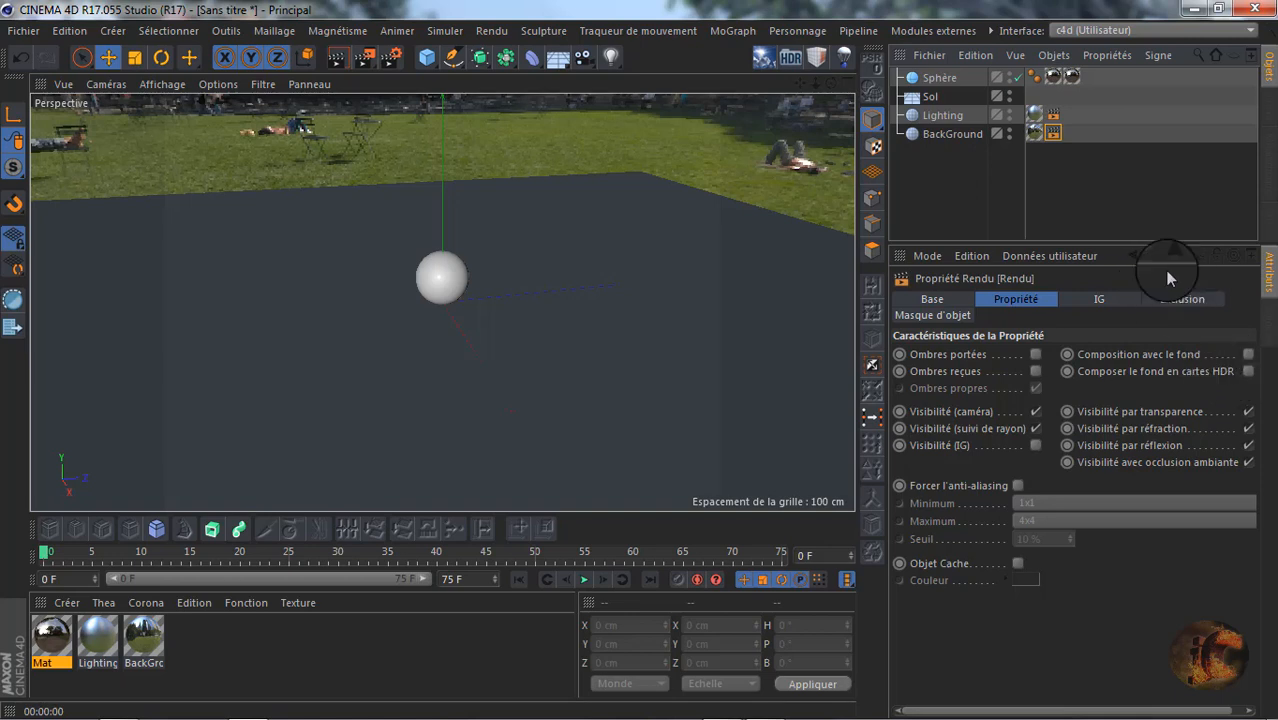
pyautogui.click(1124, 182)
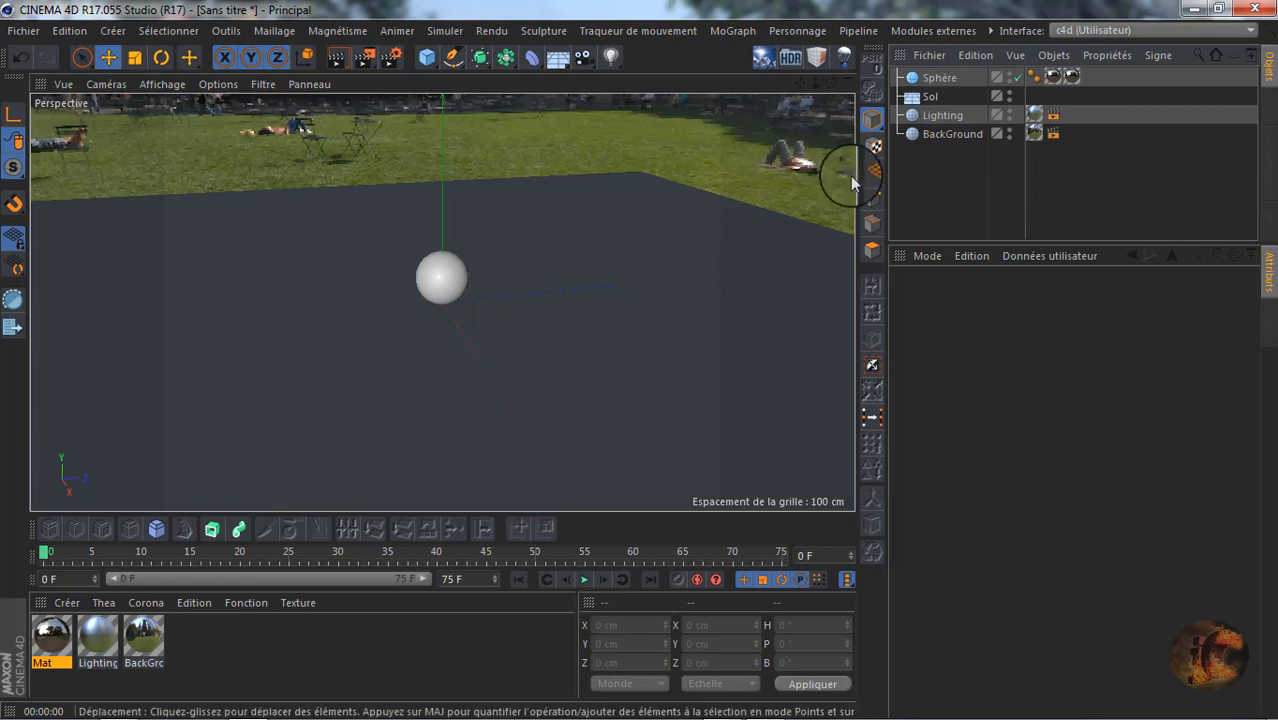
# Add a Rendu tag to the Sol floor with Composition avec le fond and Composer le fond en cartes HDR enabled.
pyautogui.click(930, 98)
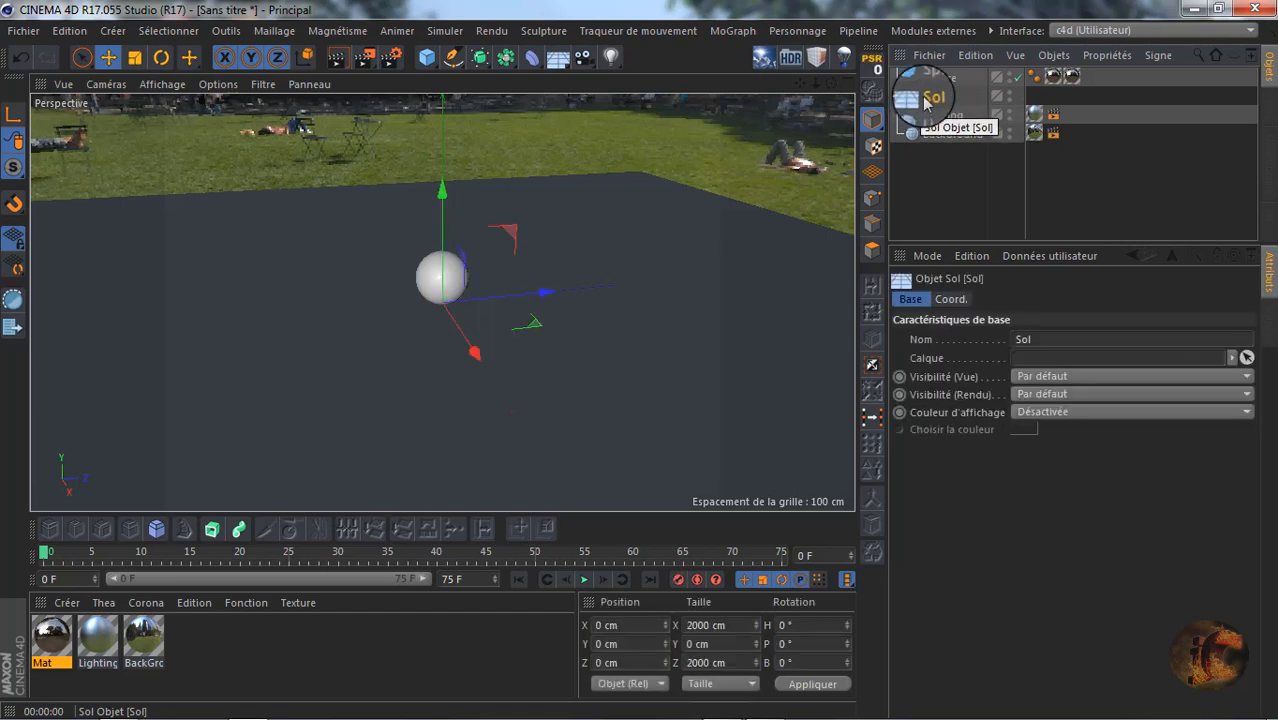
pyautogui.rightClick(925, 97)
pyautogui.moveTo(960, 24)
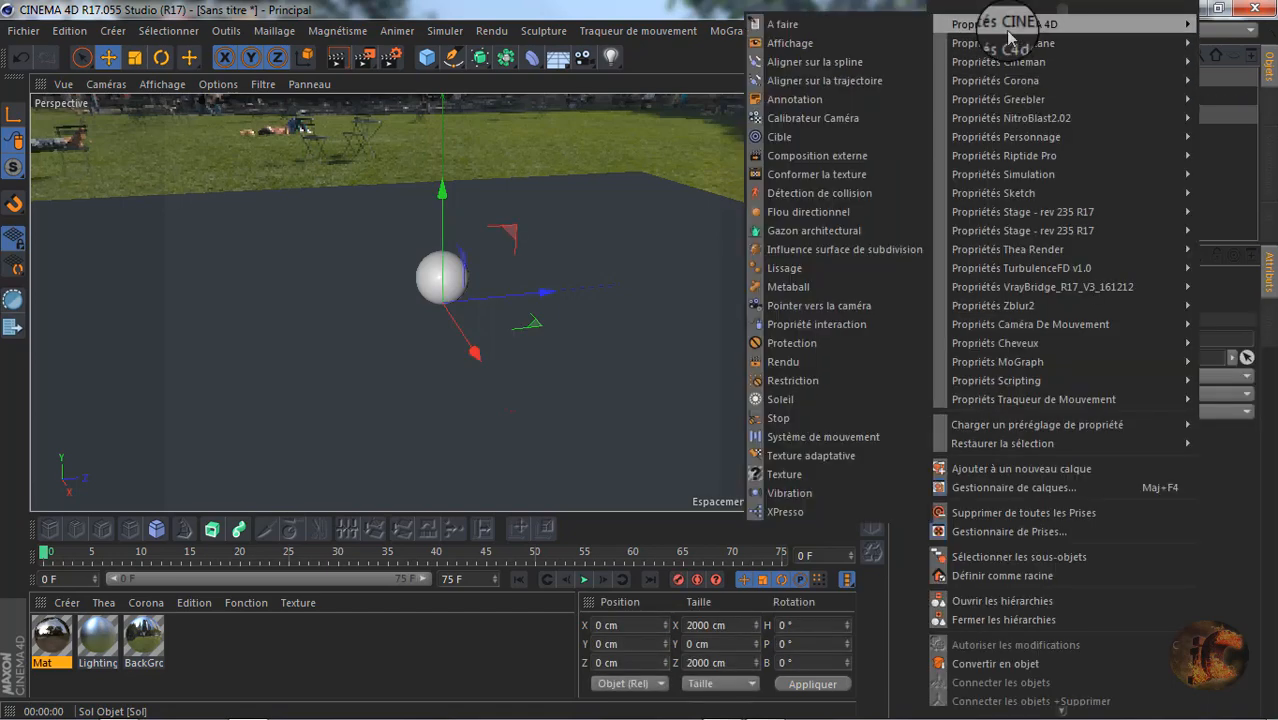
pyautogui.click(816, 361)
pyautogui.click(1248, 373)
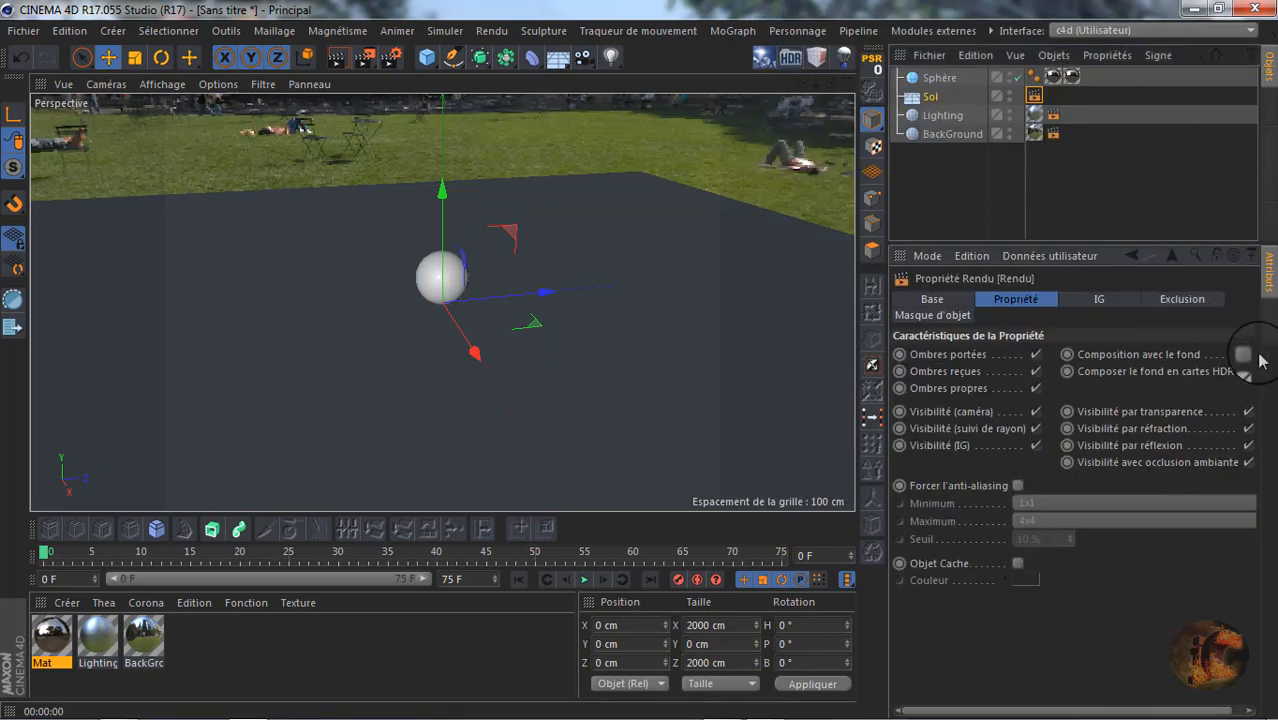
pyautogui.click(1248, 355)
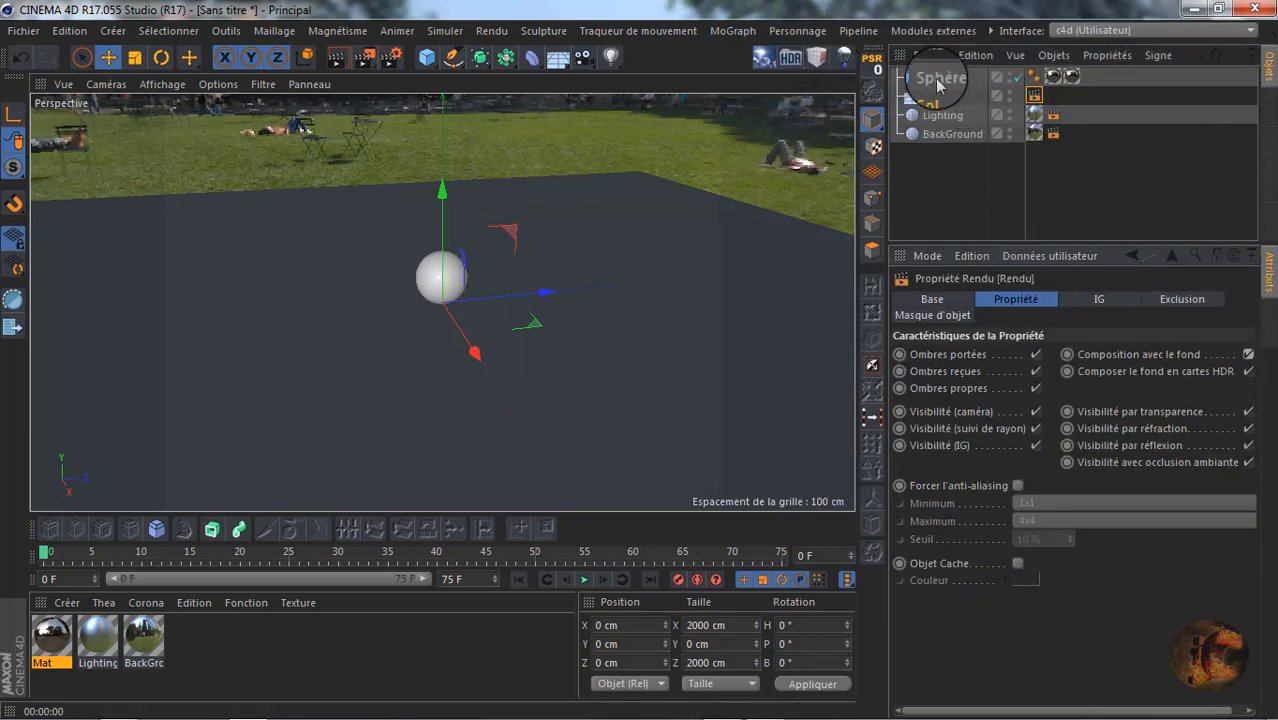
# Delete the first of the two duplicate Mat texture tags on the sphere.
pyautogui.click(1052, 78)
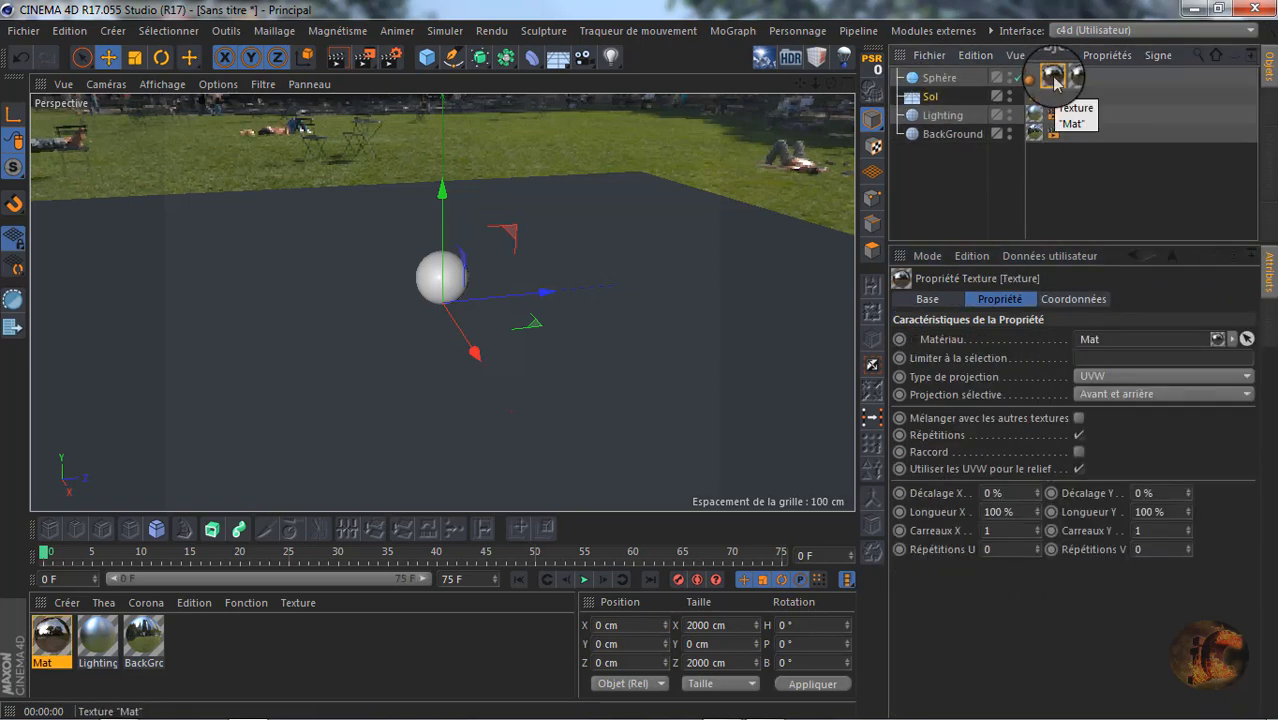
pyautogui.press('Delete')
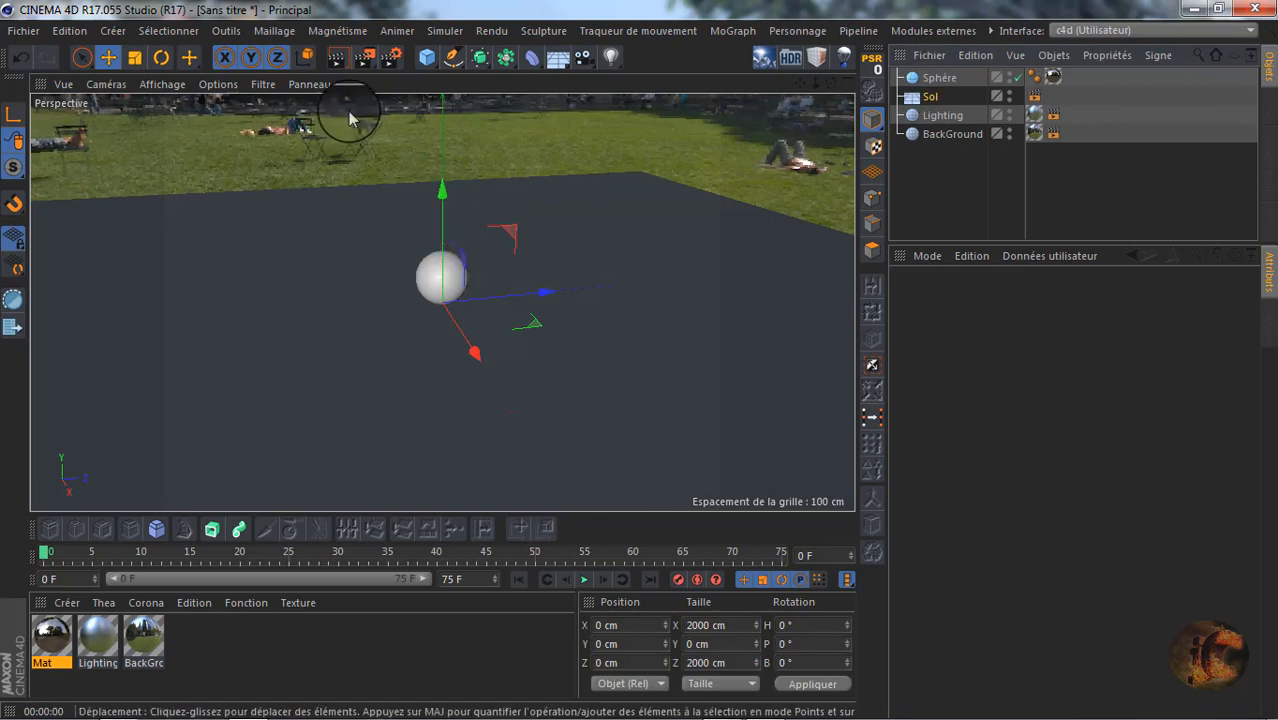
# Add the Illumination globale effect to the render settings and render the perspective view.
pyautogui.click(390, 60)
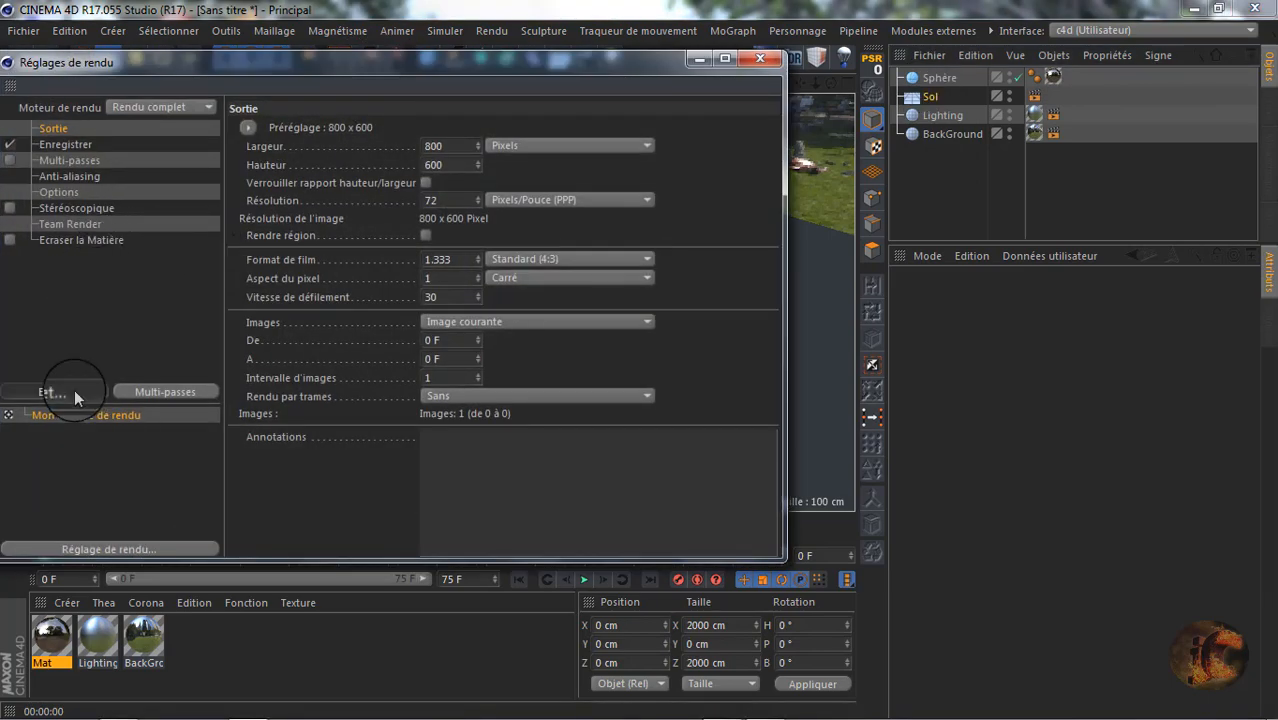
pyautogui.click(48, 392)
pyautogui.click(162, 407)
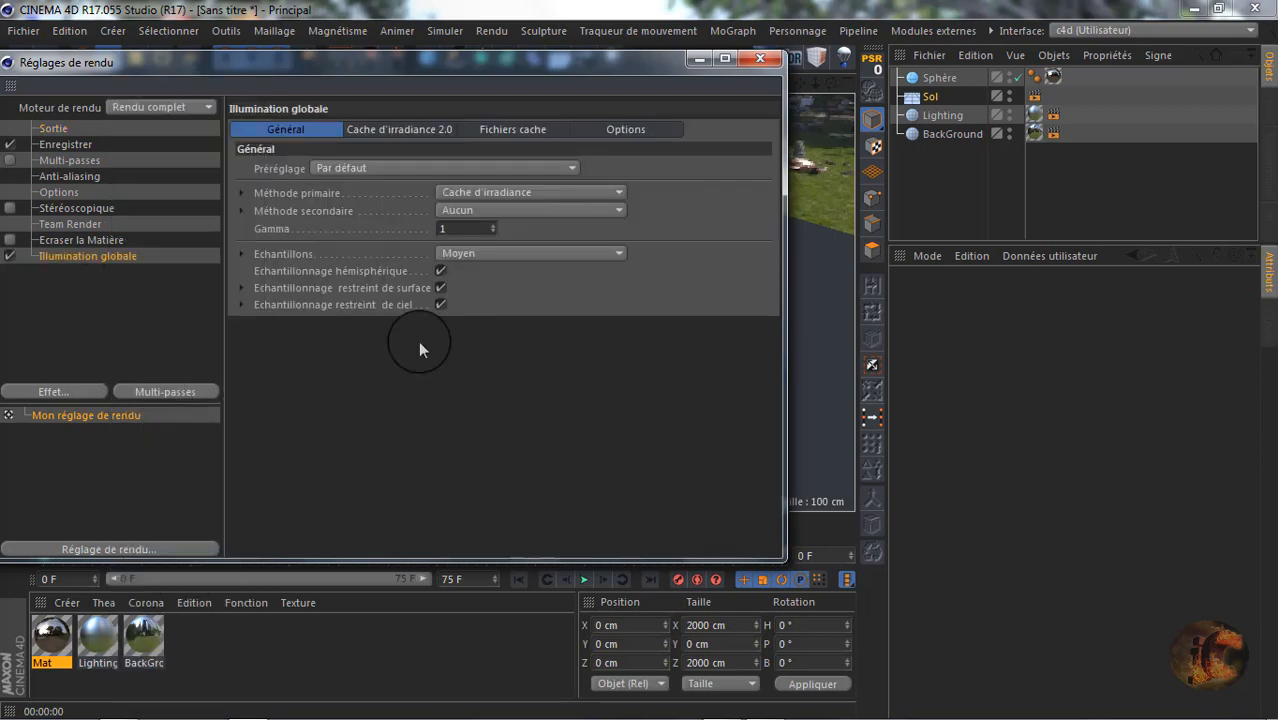
pyautogui.click(760, 61)
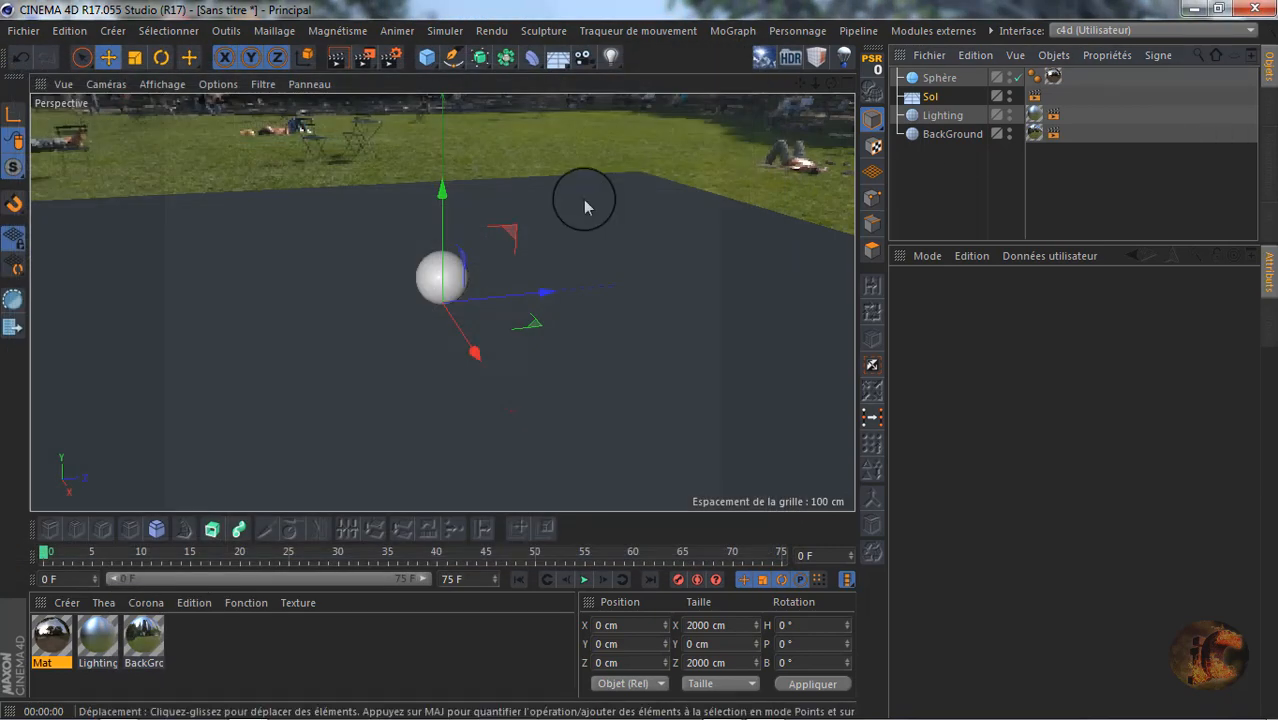
pyautogui.click(337, 62)
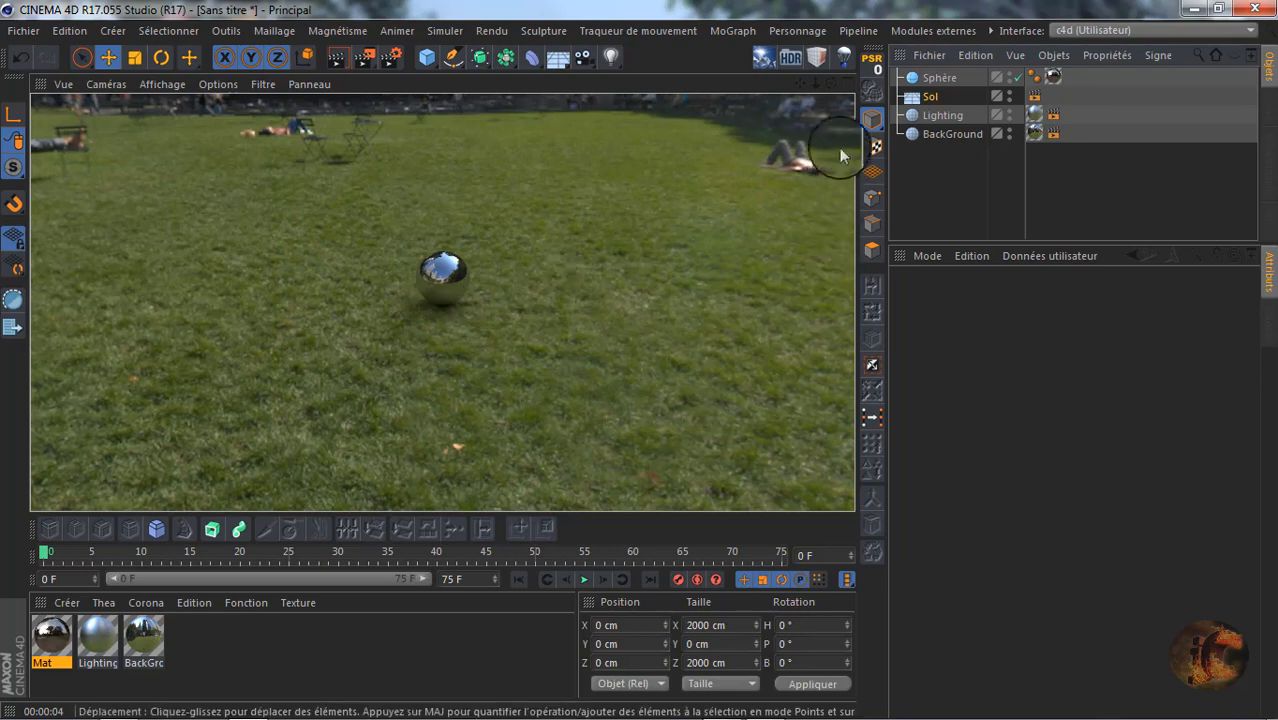
# Enlarge the sphere to about twice its radius and drop it back onto the floor for a new perspective render.
pyautogui.moveTo(832, 84); pyautogui.dragTo(639, 362)
pyautogui.click(939, 77)
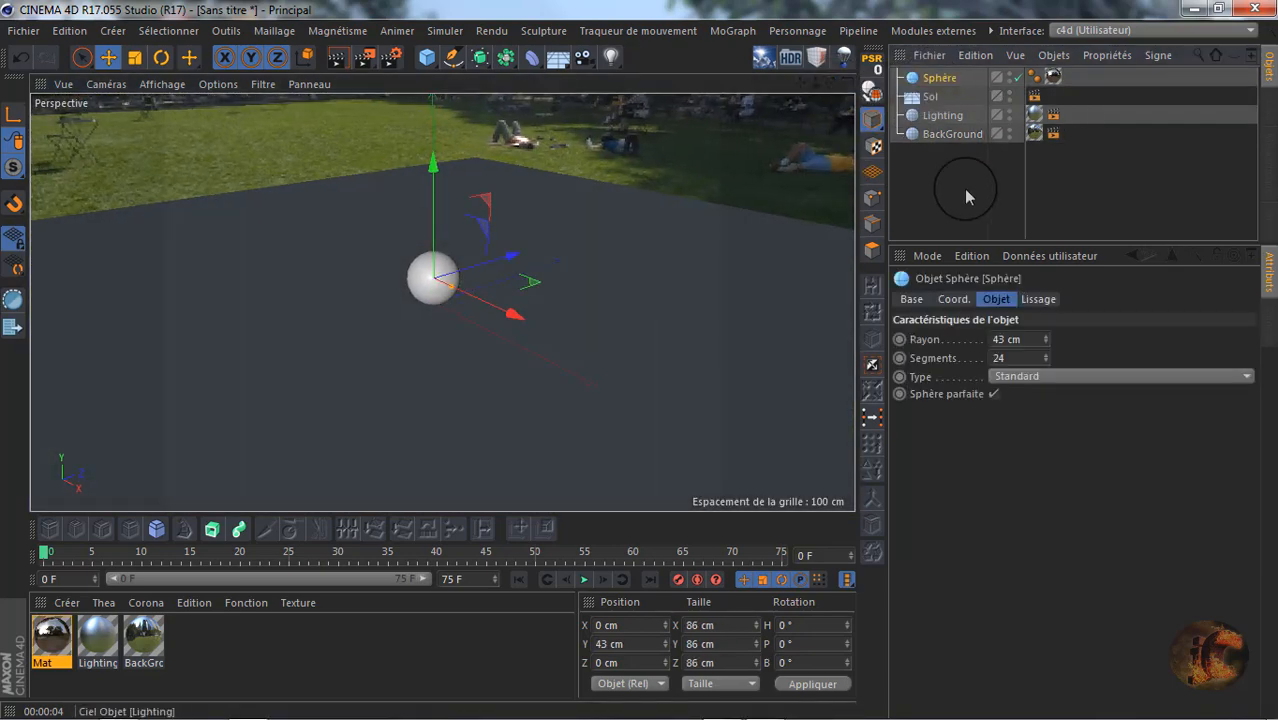
pyautogui.moveTo(1046, 340); pyautogui.dragTo(1044, 333)
pyautogui.click(843, 57)
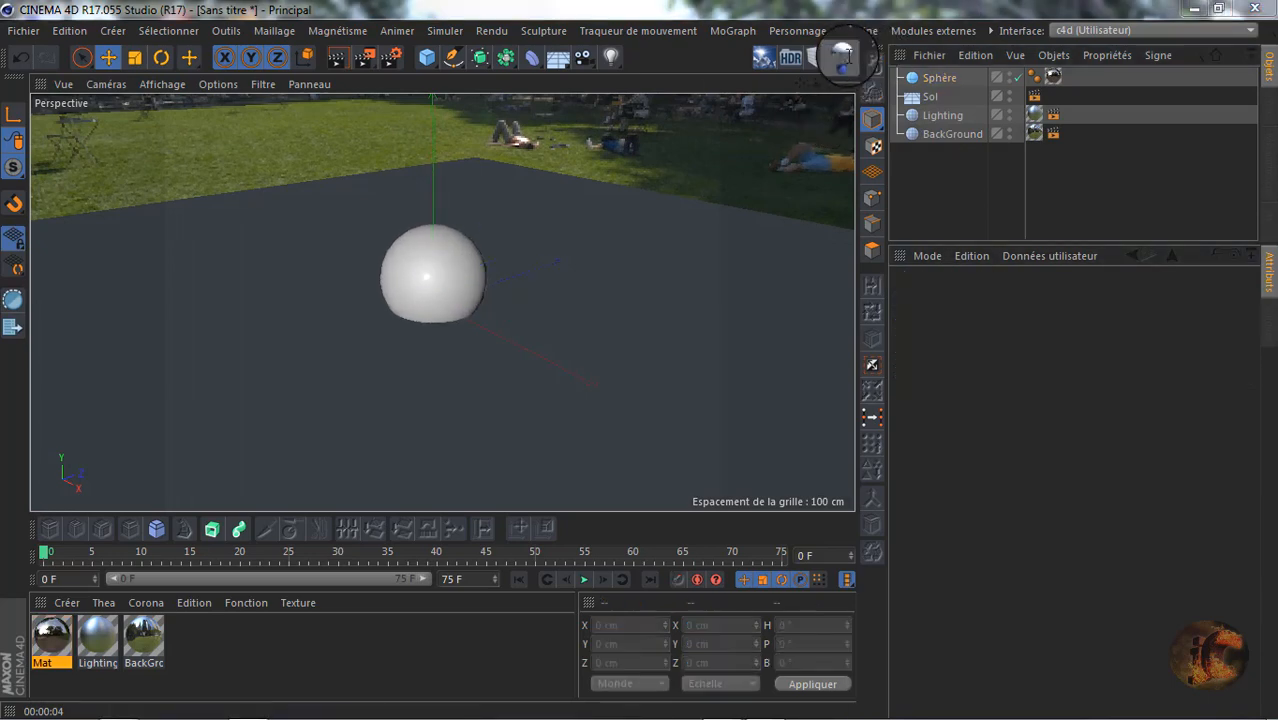
pyautogui.click(833, 165)
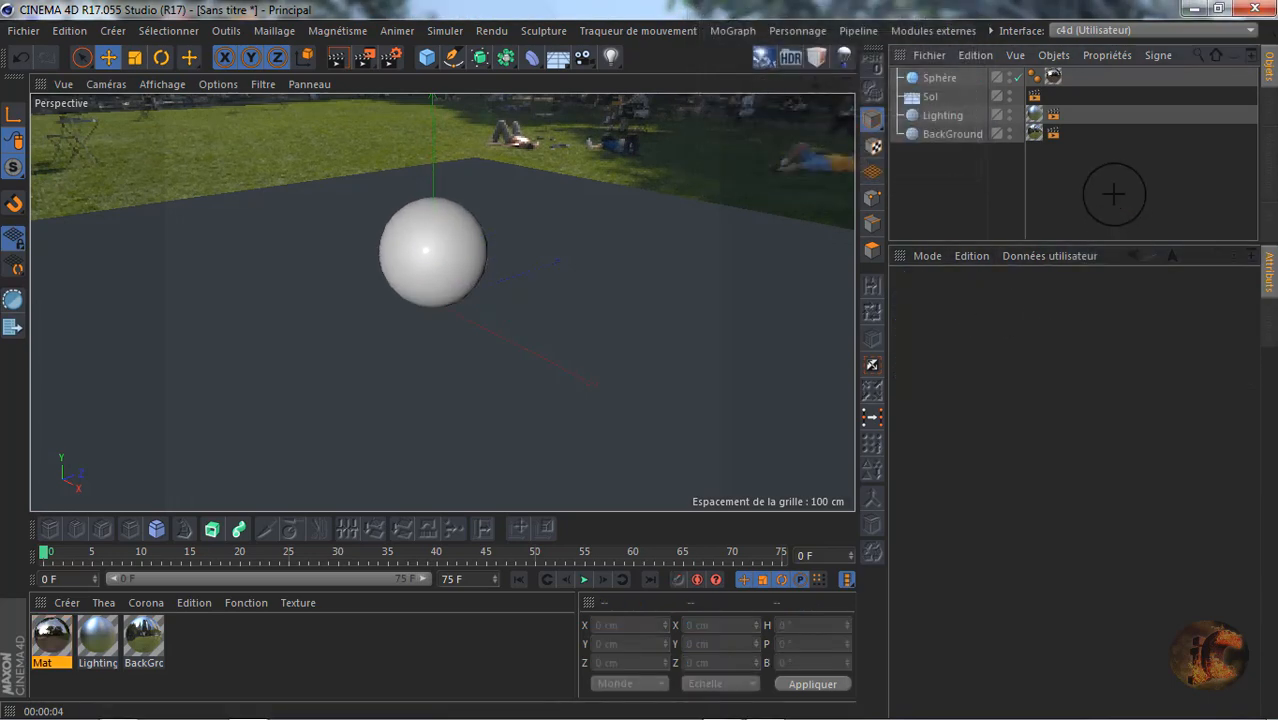
pyautogui.click(345, 65)
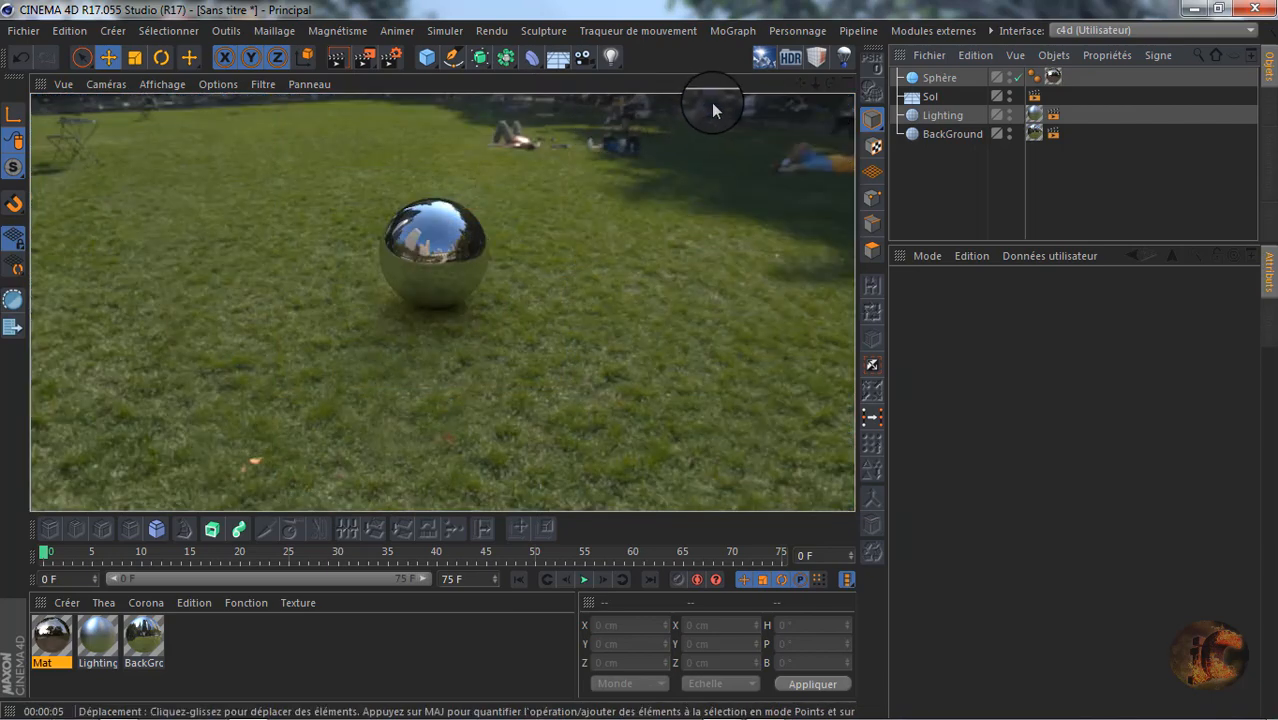
pyautogui.click(639, 359)
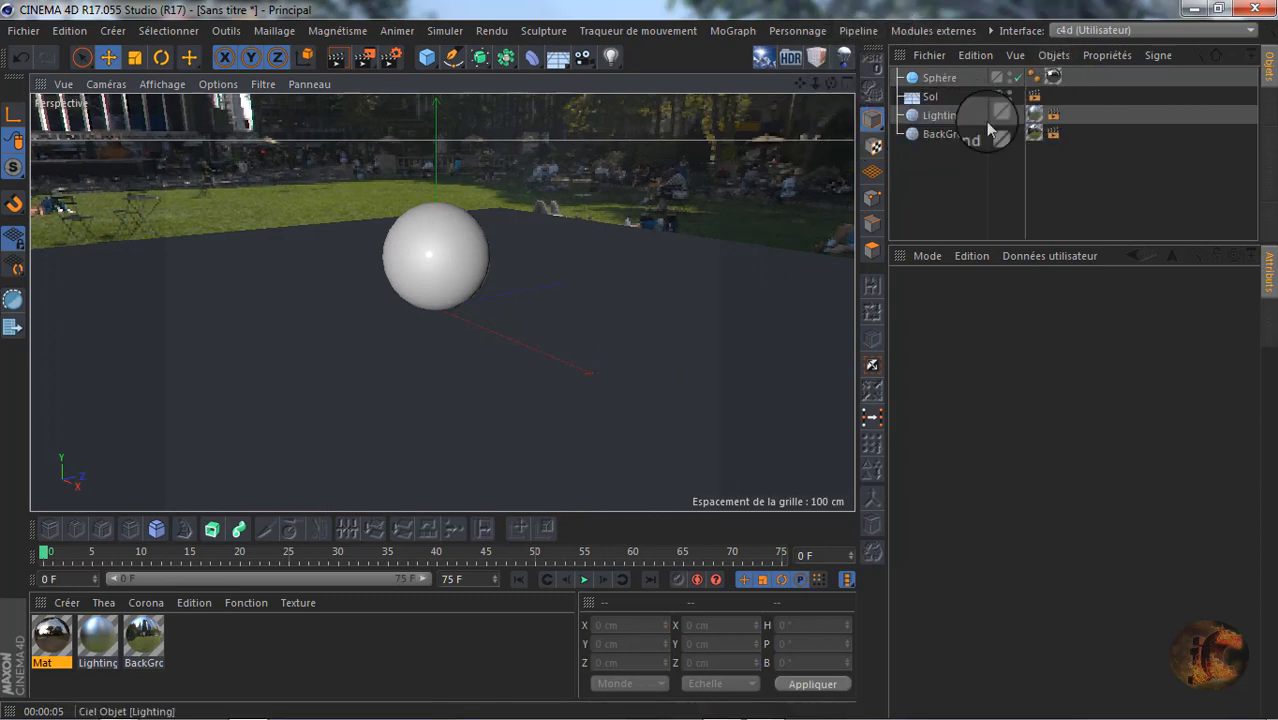
pyautogui.moveTo(1046, 117); pyautogui.dragTo(1057, 124)
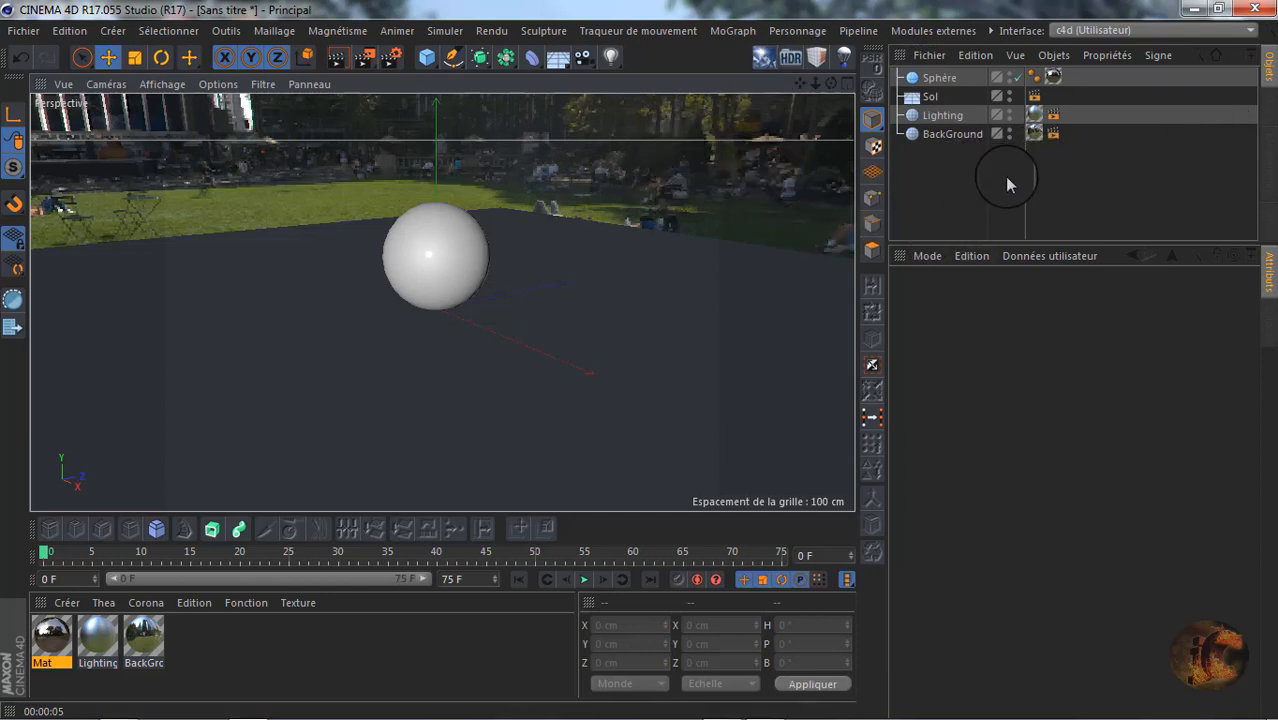
# Switch to the web browser, examine the HDRI Sky.zip download page and its shortened-link page, and return to Cinema 4D.
pyautogui.moveTo(33, 700)
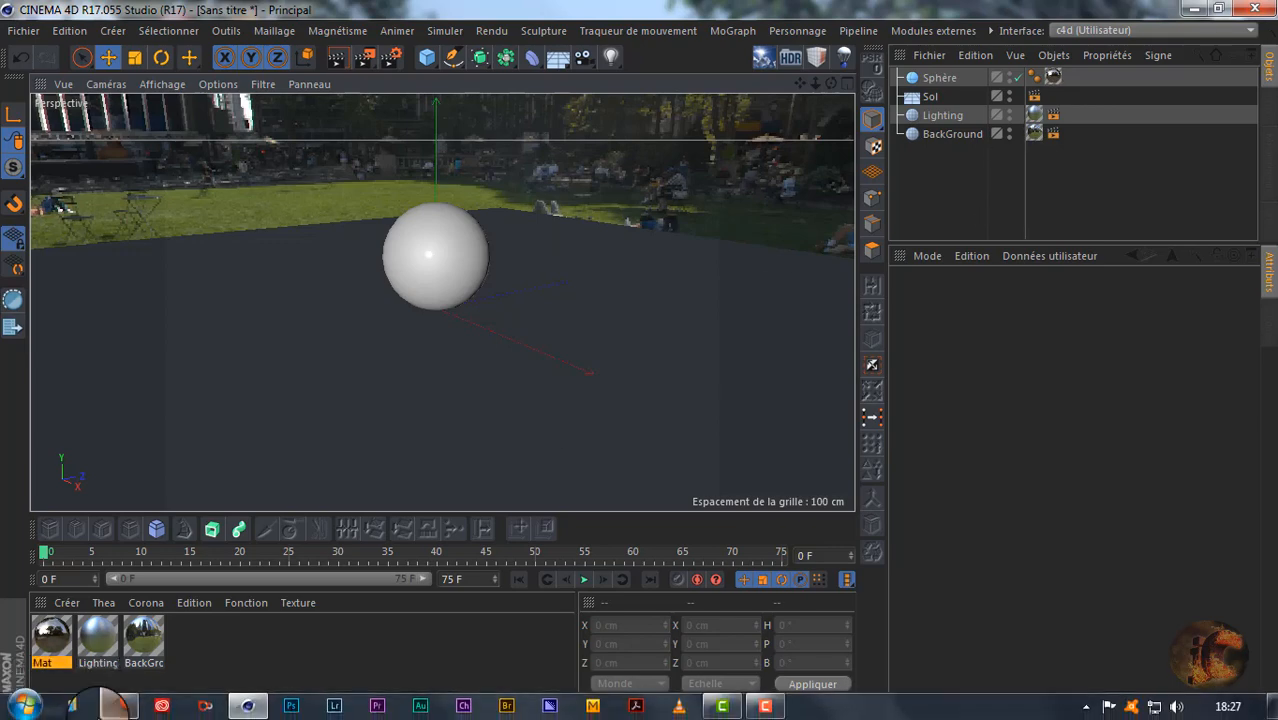
pyautogui.click(110, 706)
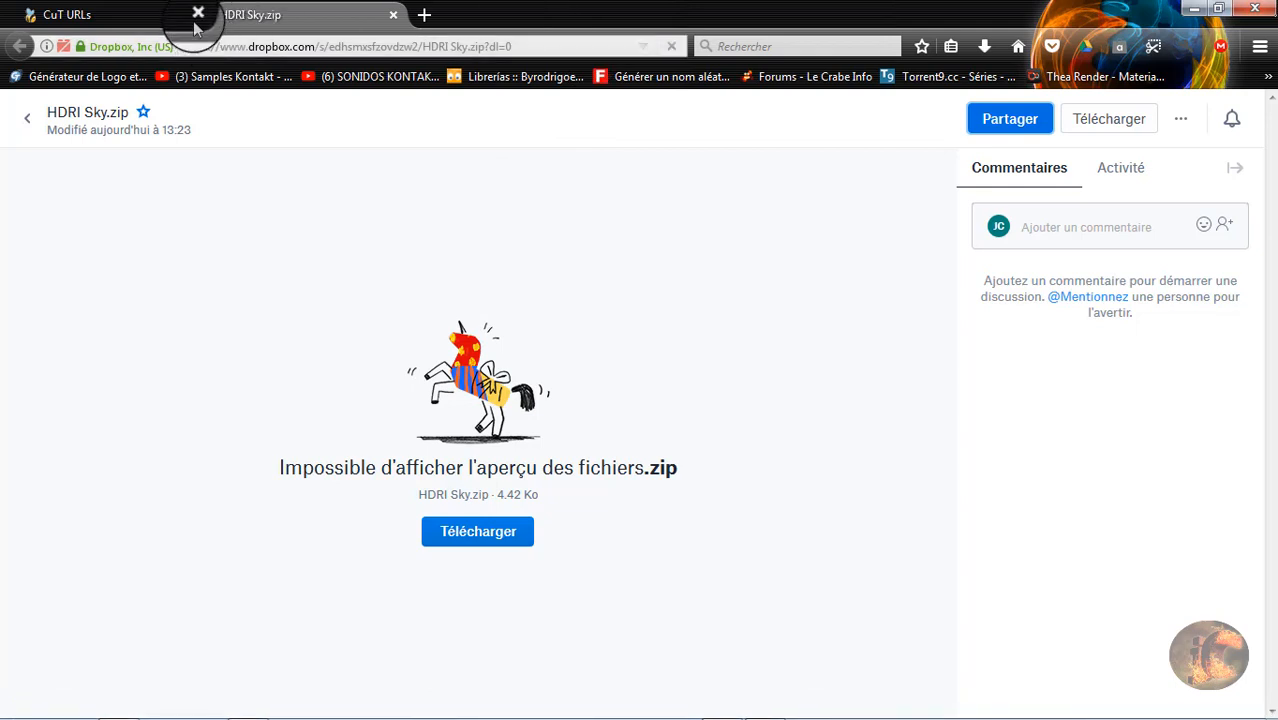
pyautogui.click(140, 18)
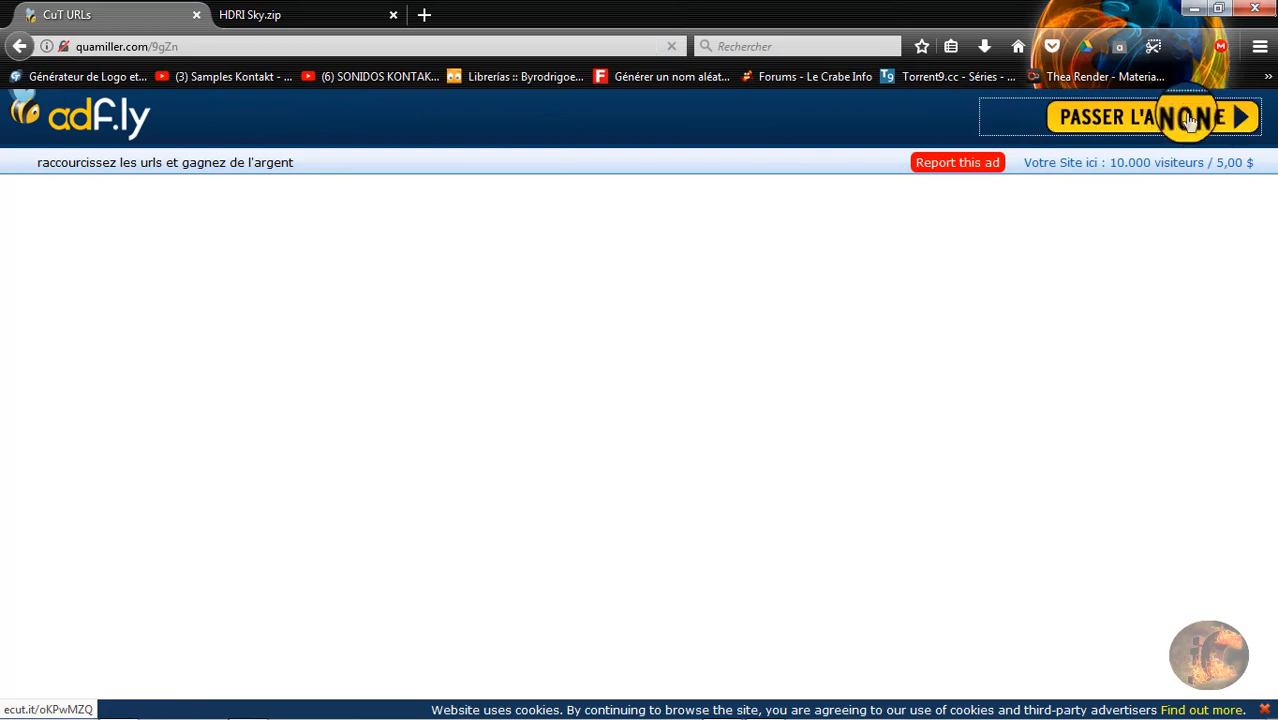
pyautogui.click(316, 24)
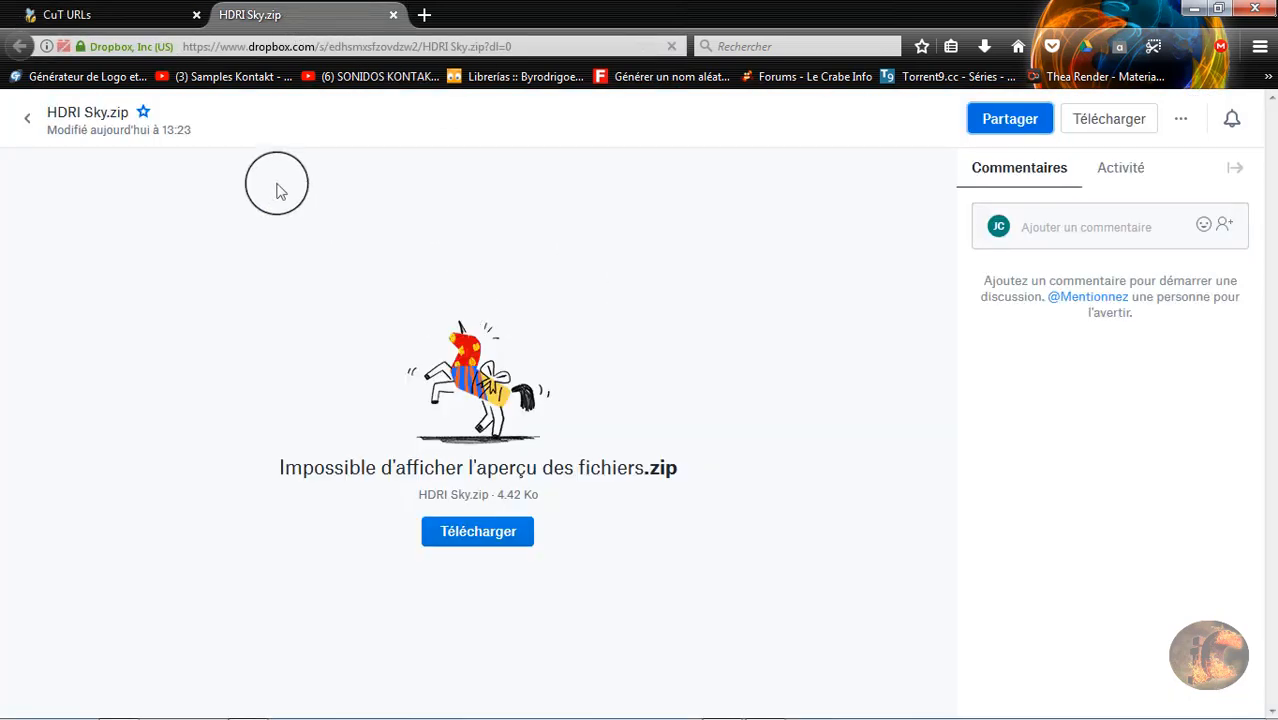
pyautogui.click(1197, 13)
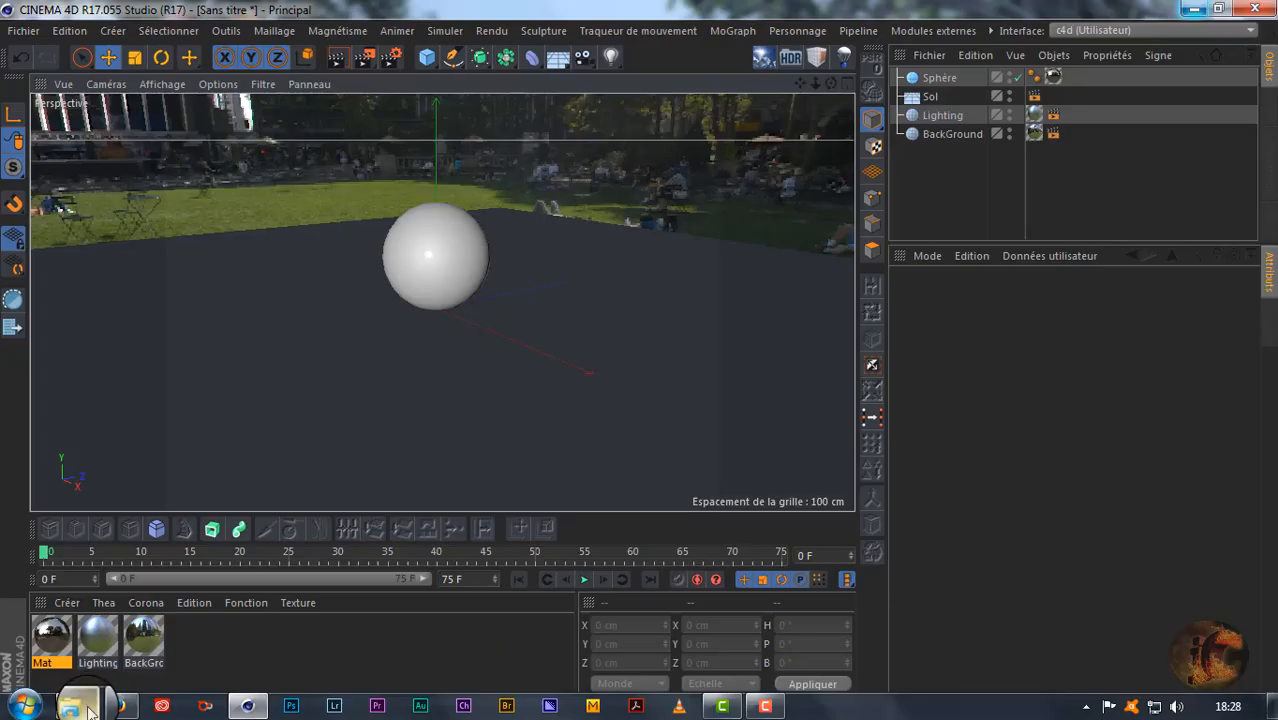
# Switch to the HDRI Sky folder in Windows Explorer, show its files as medium icons and move the window aside.
pyautogui.moveTo(87, 710)
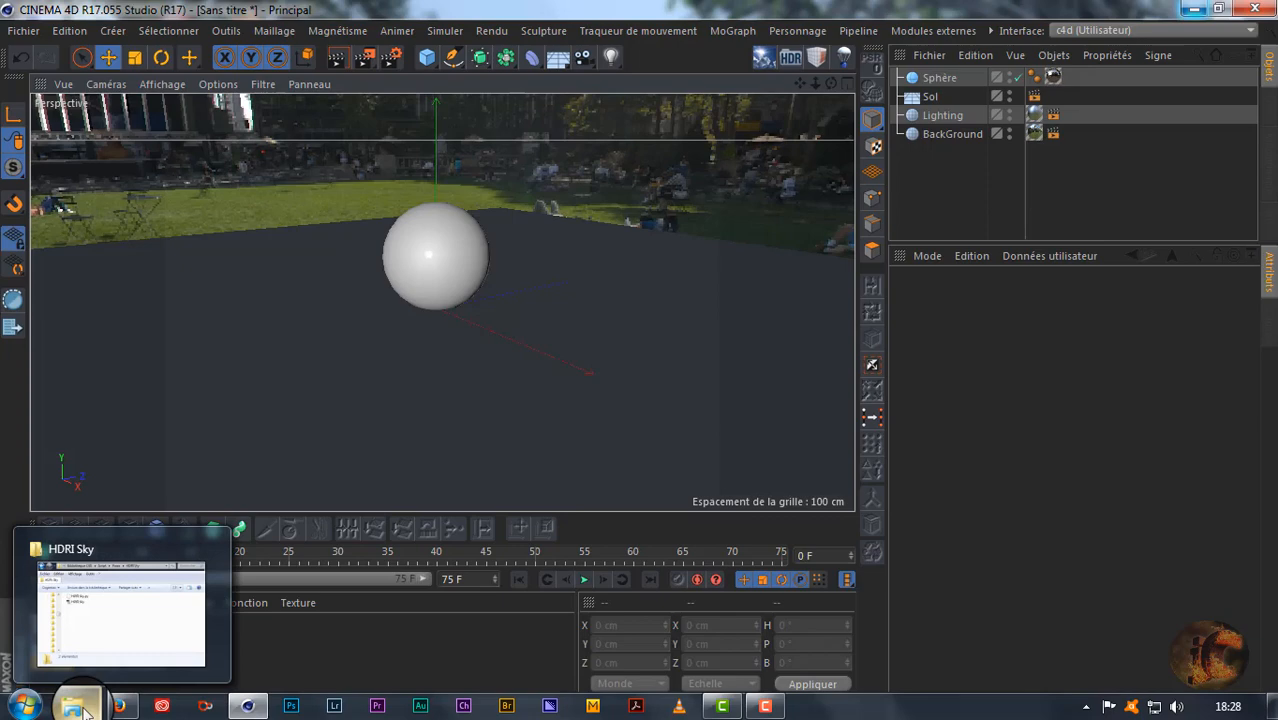
pyautogui.click(87, 710)
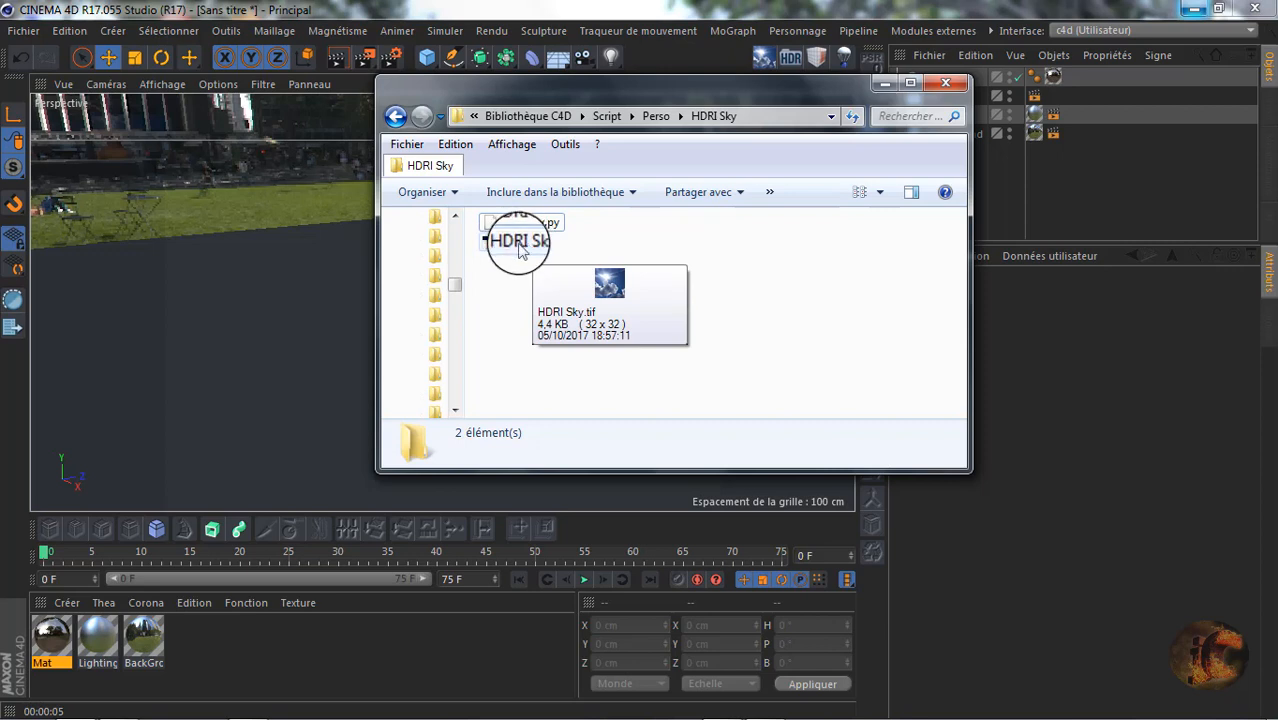
pyautogui.click(880, 192)
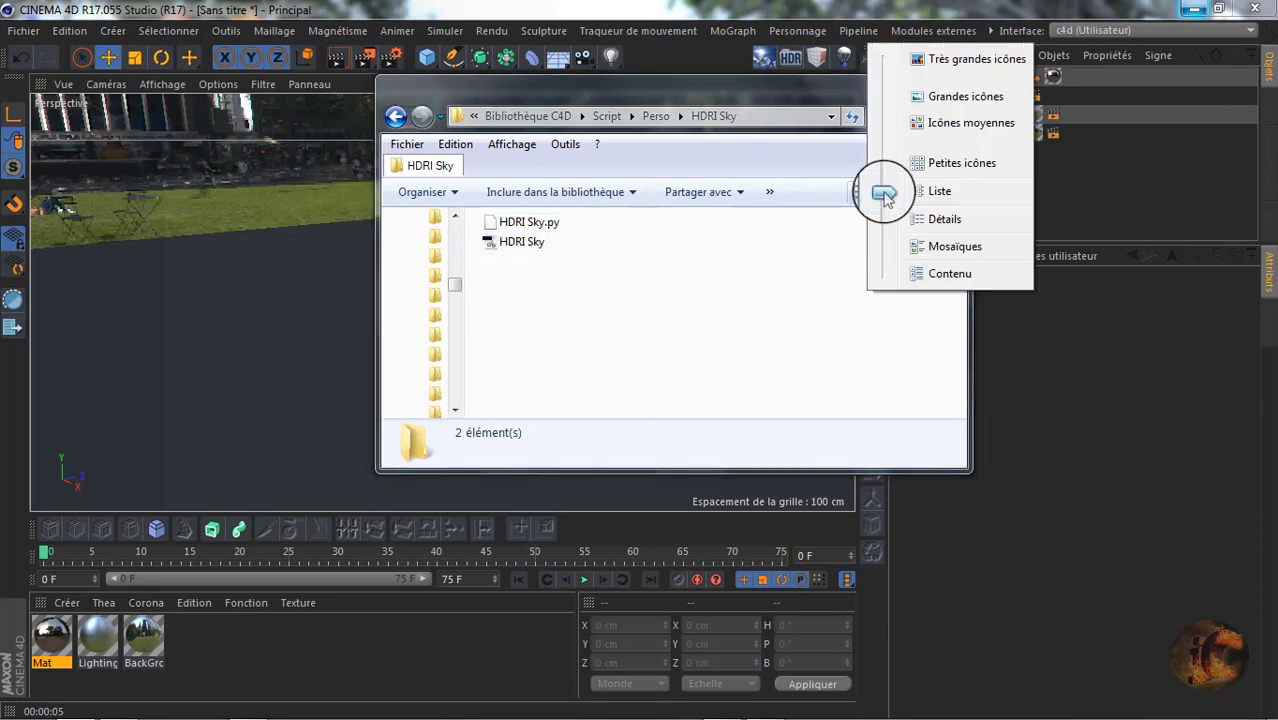
pyautogui.moveTo(950, 148); pyautogui.dragTo(945, 125)
pyautogui.click(945, 127)
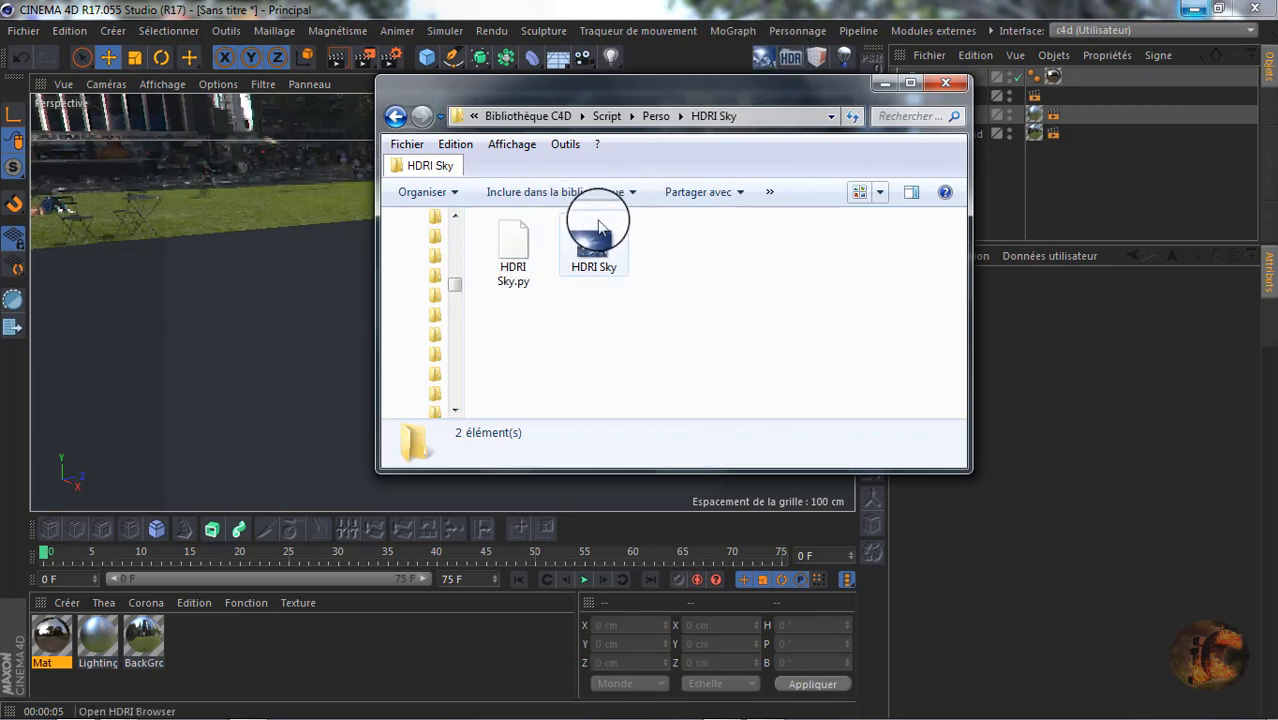
pyautogui.moveTo(636, 100); pyautogui.dragTo(788, 175)
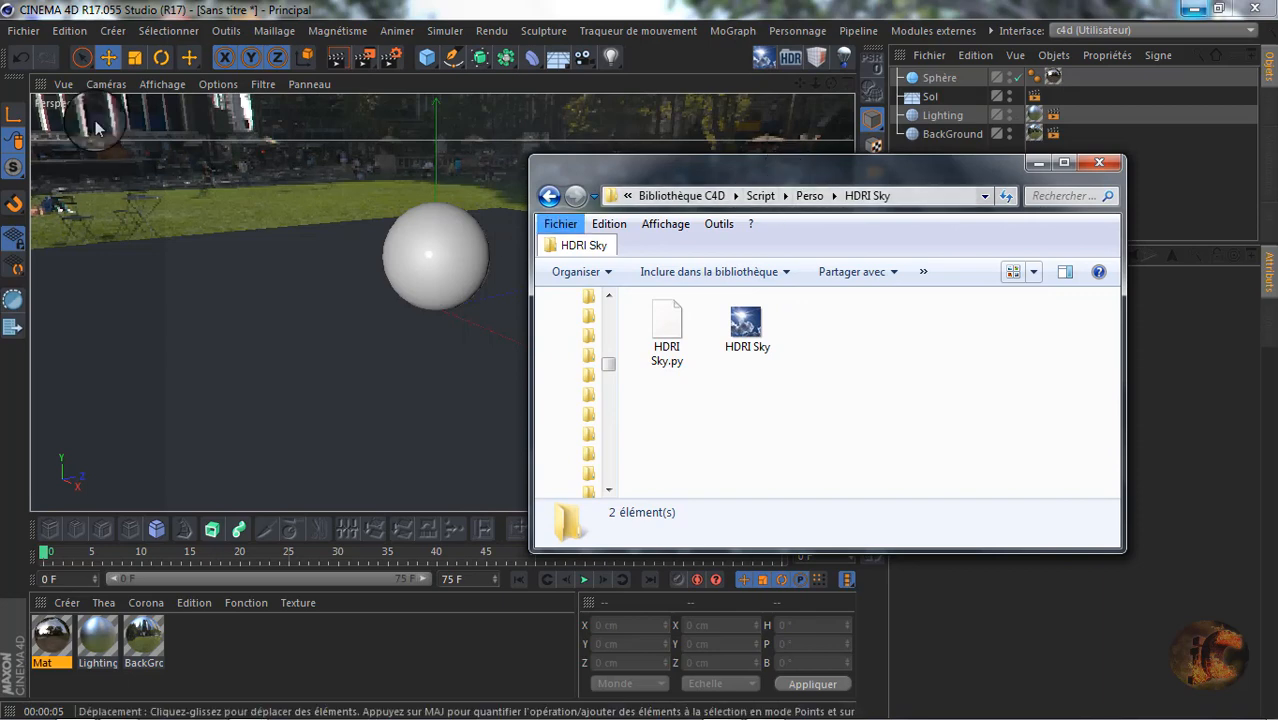
# Open Cinema 4D's general preferences and take a look at the preferences folder.
pyautogui.click(70, 30)
pyautogui.click(115, 331)
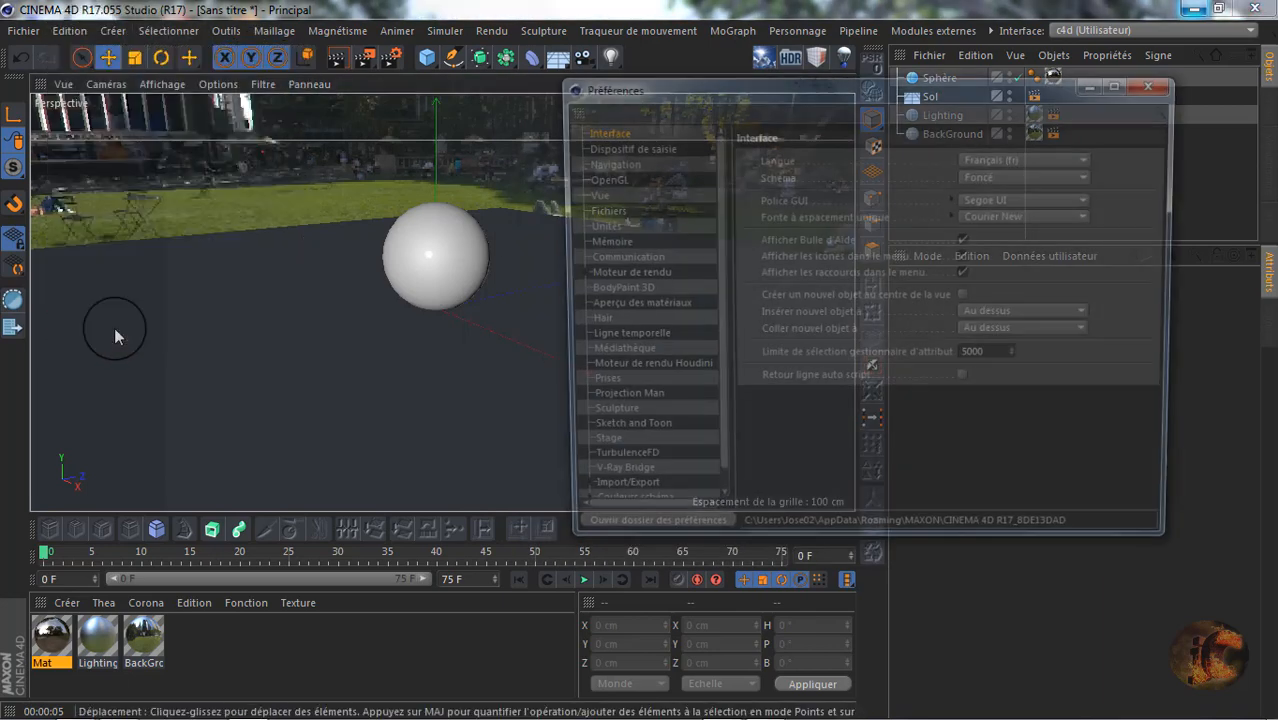
pyautogui.click(595, 540)
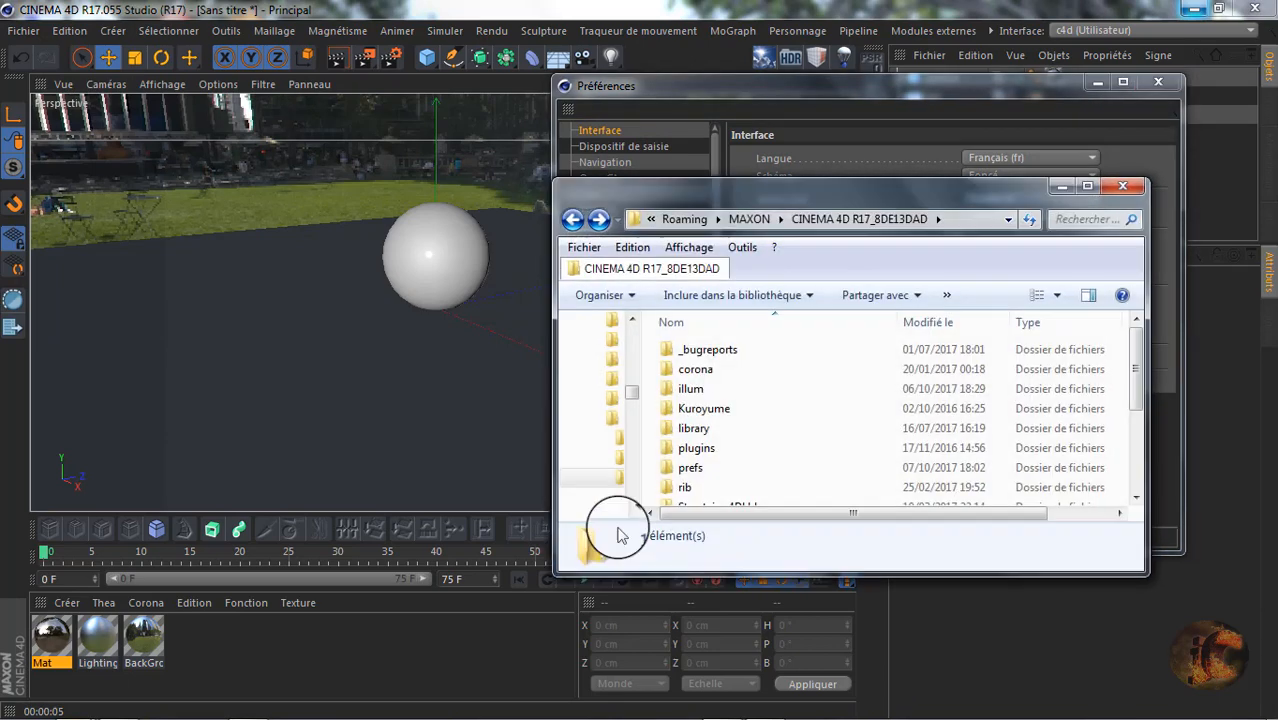
pyautogui.moveTo(858, 196); pyautogui.dragTo(500, 279)
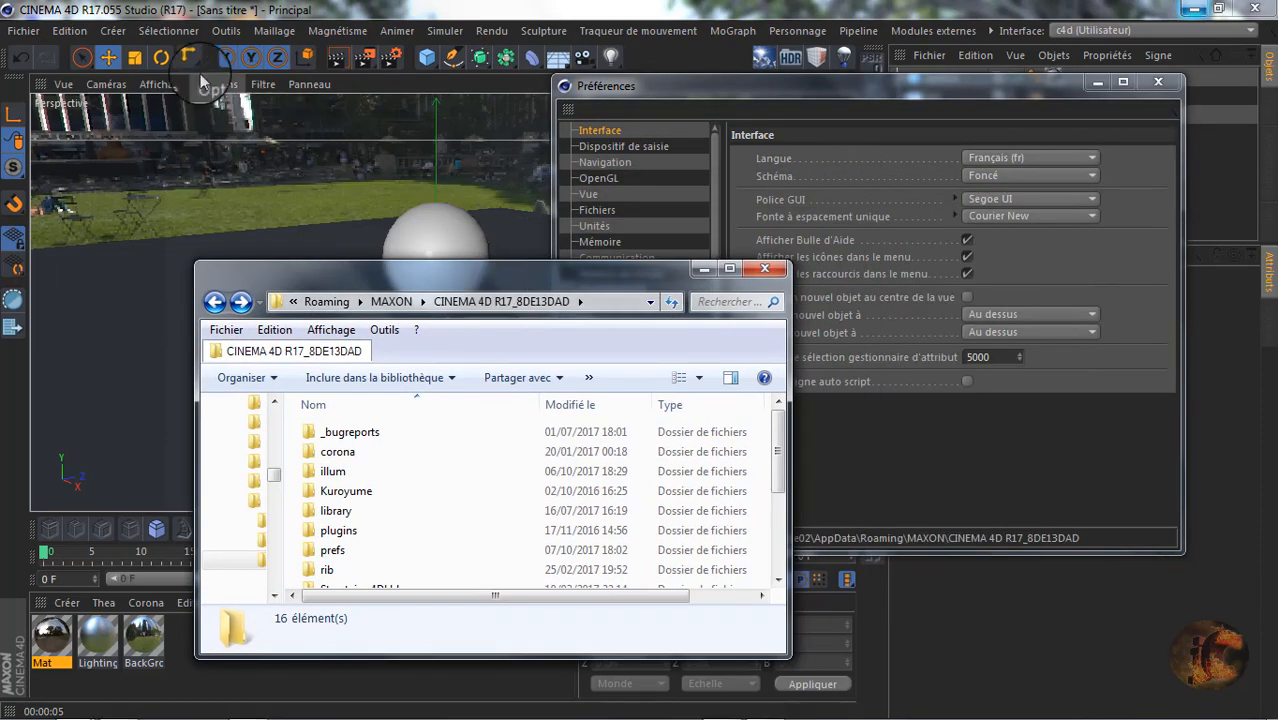
pyautogui.click(765, 268)
pyautogui.moveTo(1025, 91); pyautogui.dragTo(725, 103)
pyautogui.click(70, 31)
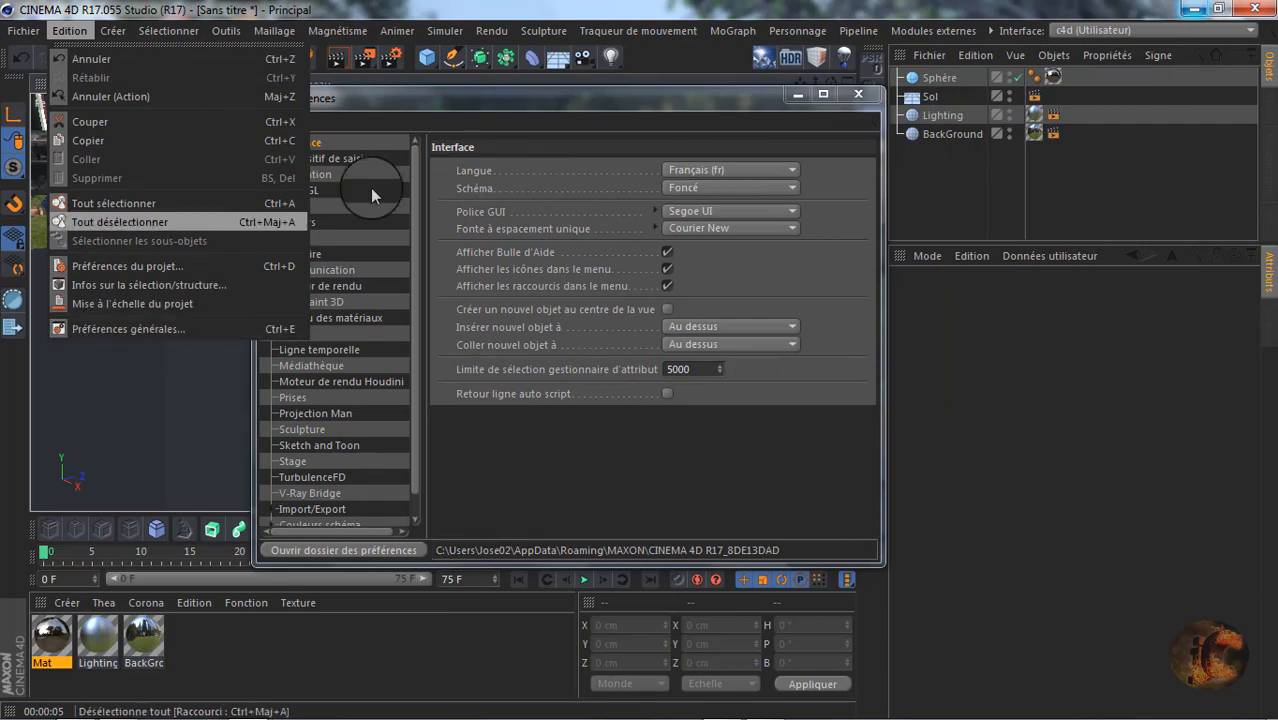
pyautogui.click(383, 104)
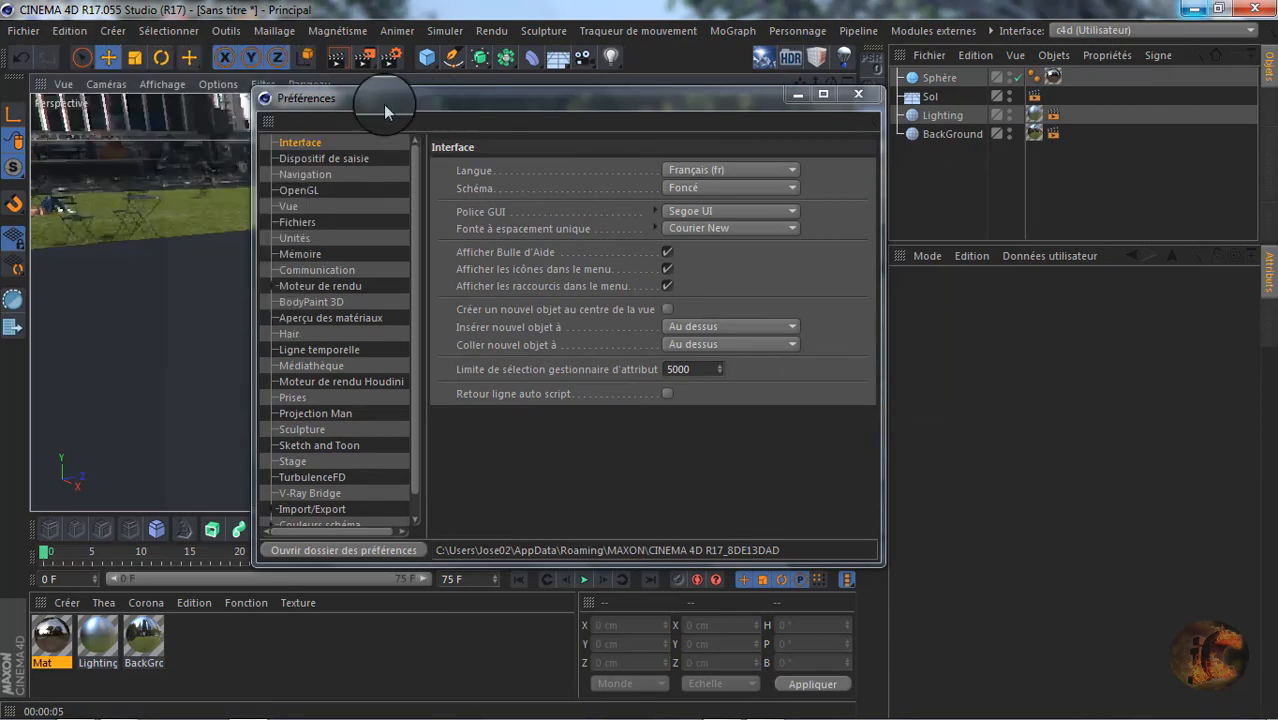
# Open the preferences folder from the Preferences window and browse to library > scripts.
pyautogui.click(336, 551)
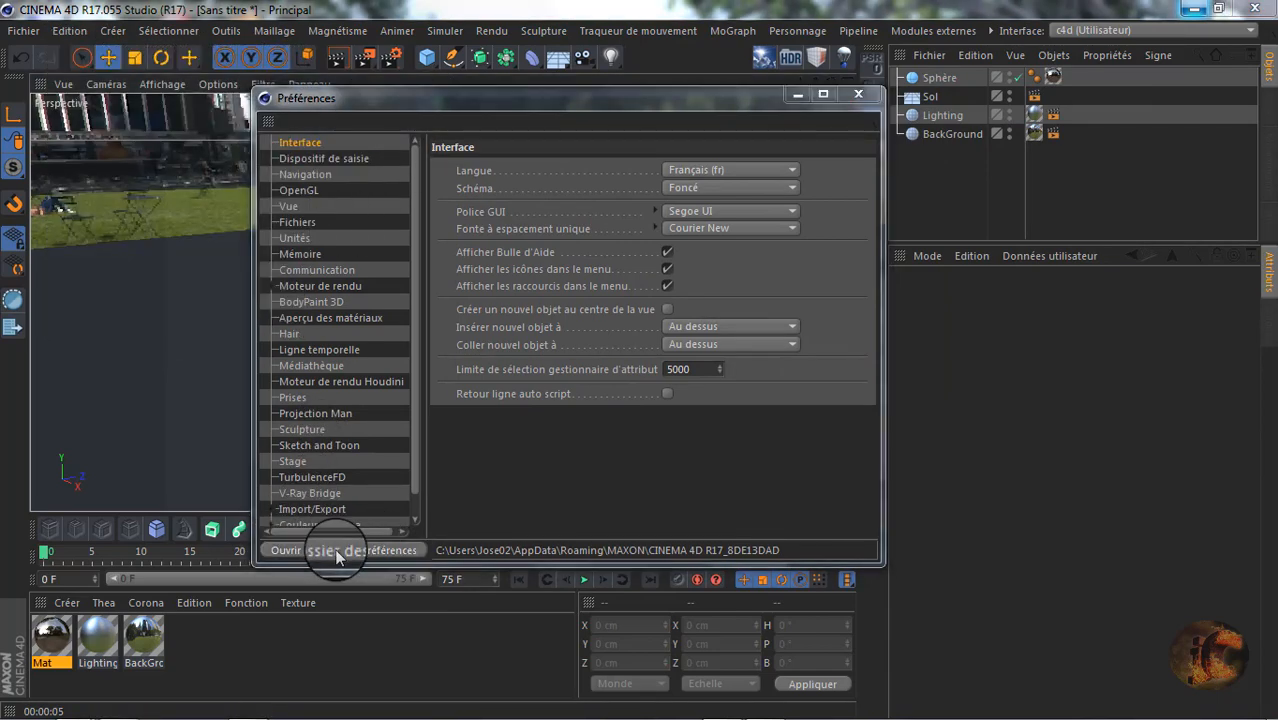
pyautogui.moveTo(450, 285); pyautogui.dragTo(474, 181)
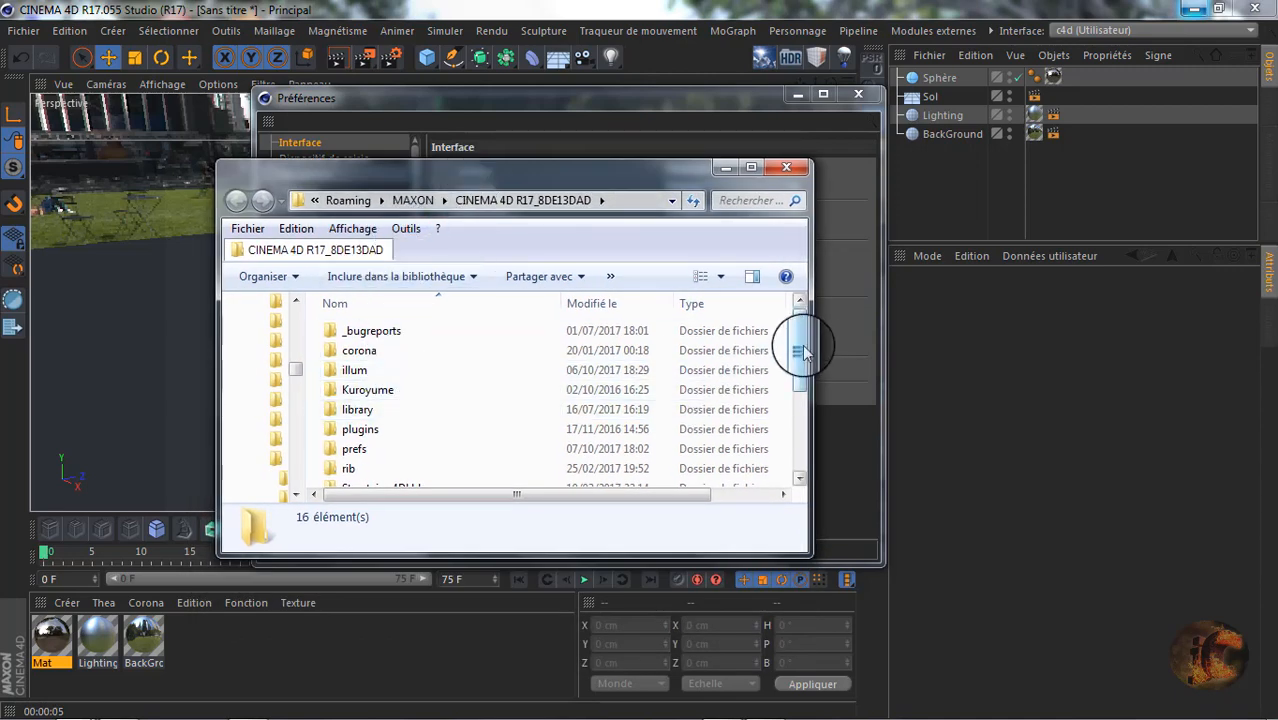
pyautogui.moveTo(801, 347)
pyautogui.mouseDown()
pyautogui.moveTo(801, 373)
pyautogui.moveTo(796, 349)
pyautogui.mouseUp()
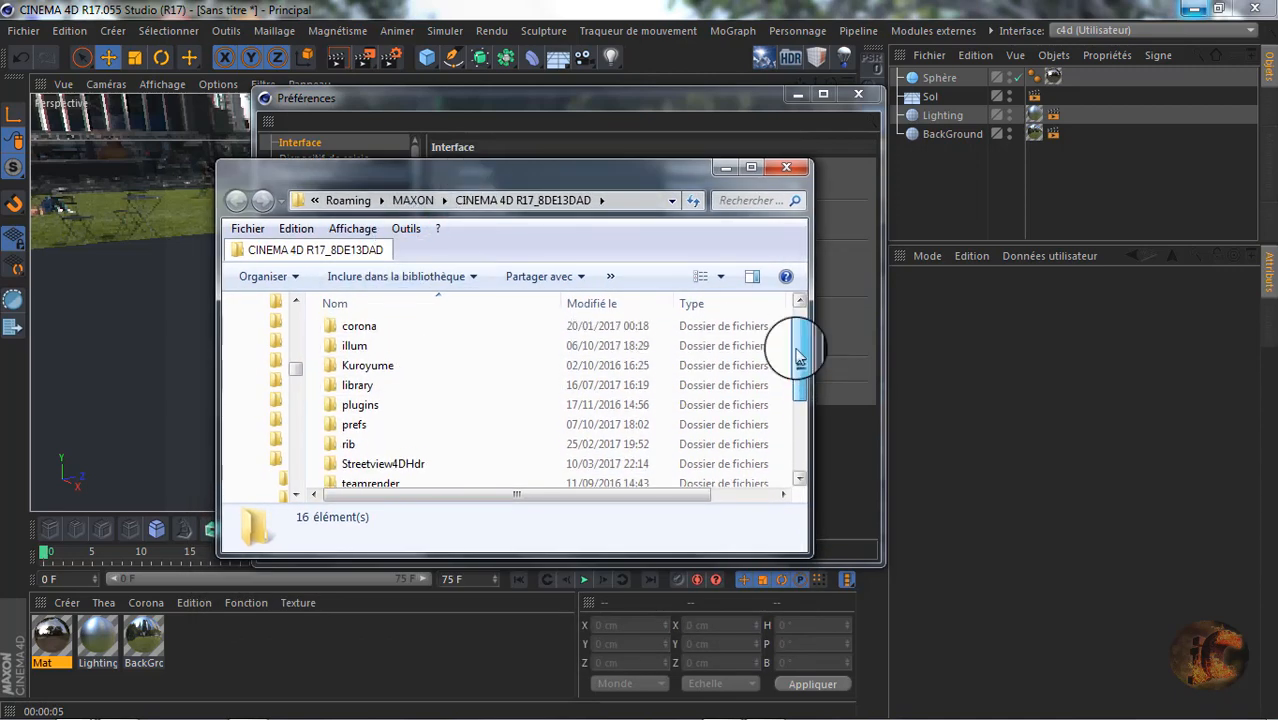
pyautogui.doubleClick(398, 389)
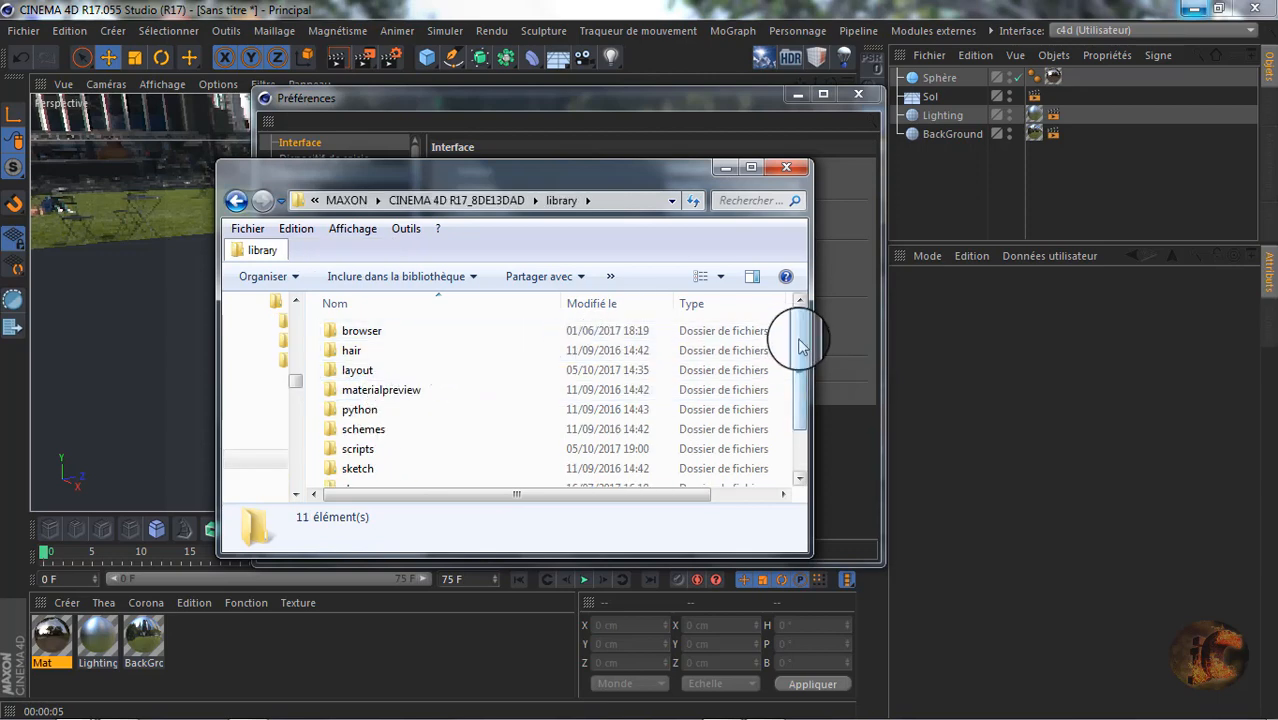
pyautogui.moveTo(797, 334); pyautogui.dragTo(805, 371)
pyautogui.doubleClick(415, 403)
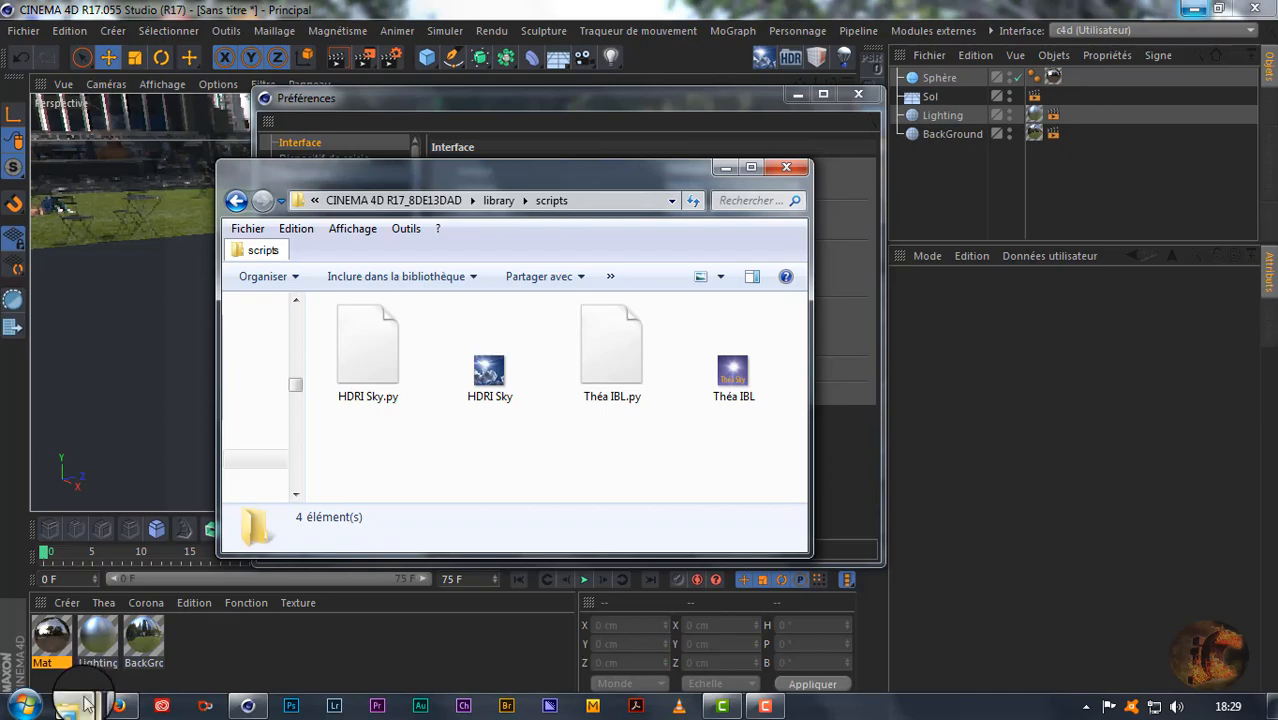
# Bring the HDRI Sky folder window forward and place it beside the scripts folder to compare their files.
pyautogui.moveTo(85, 706)
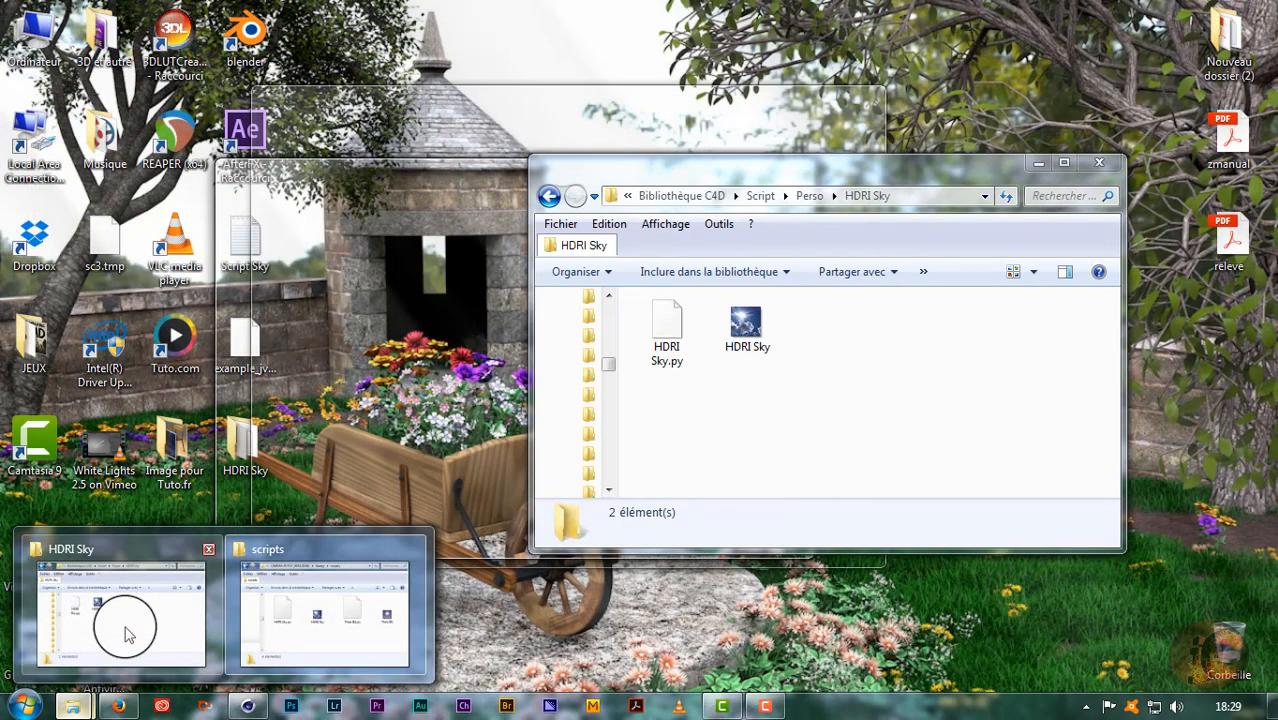
pyautogui.click(125, 632)
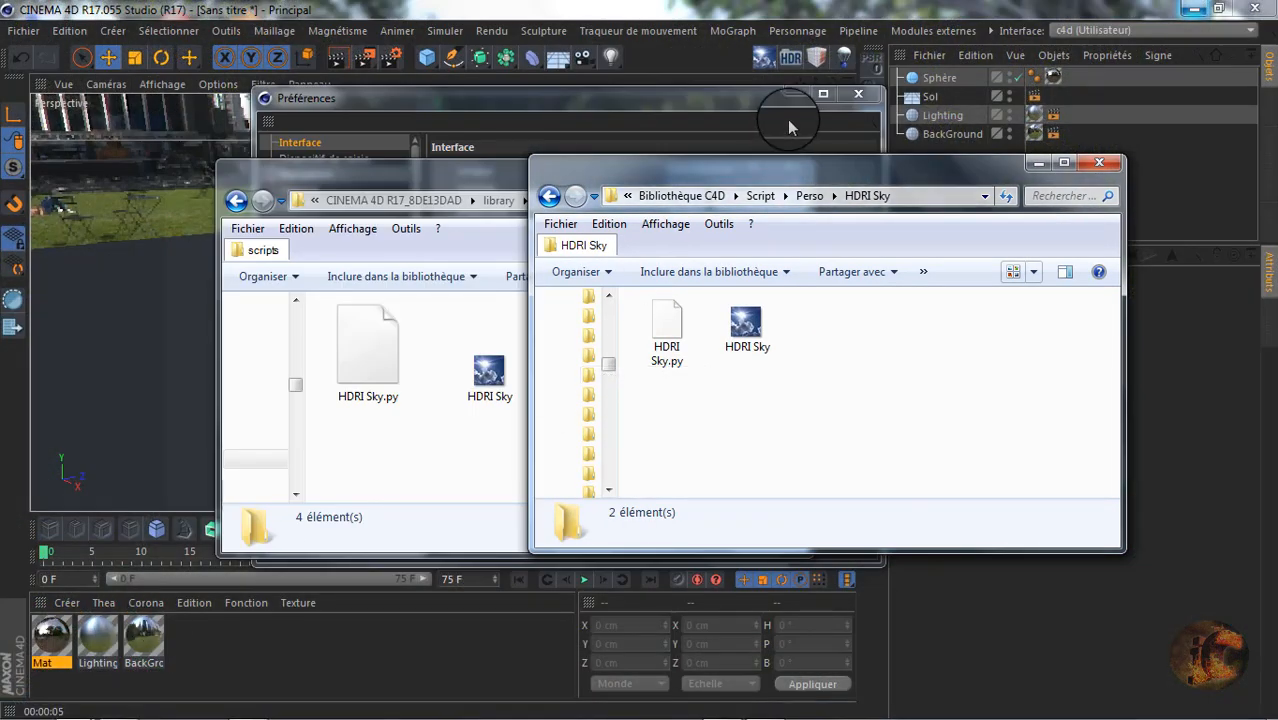
pyautogui.moveTo(785, 182); pyautogui.dragTo(1066, 174)
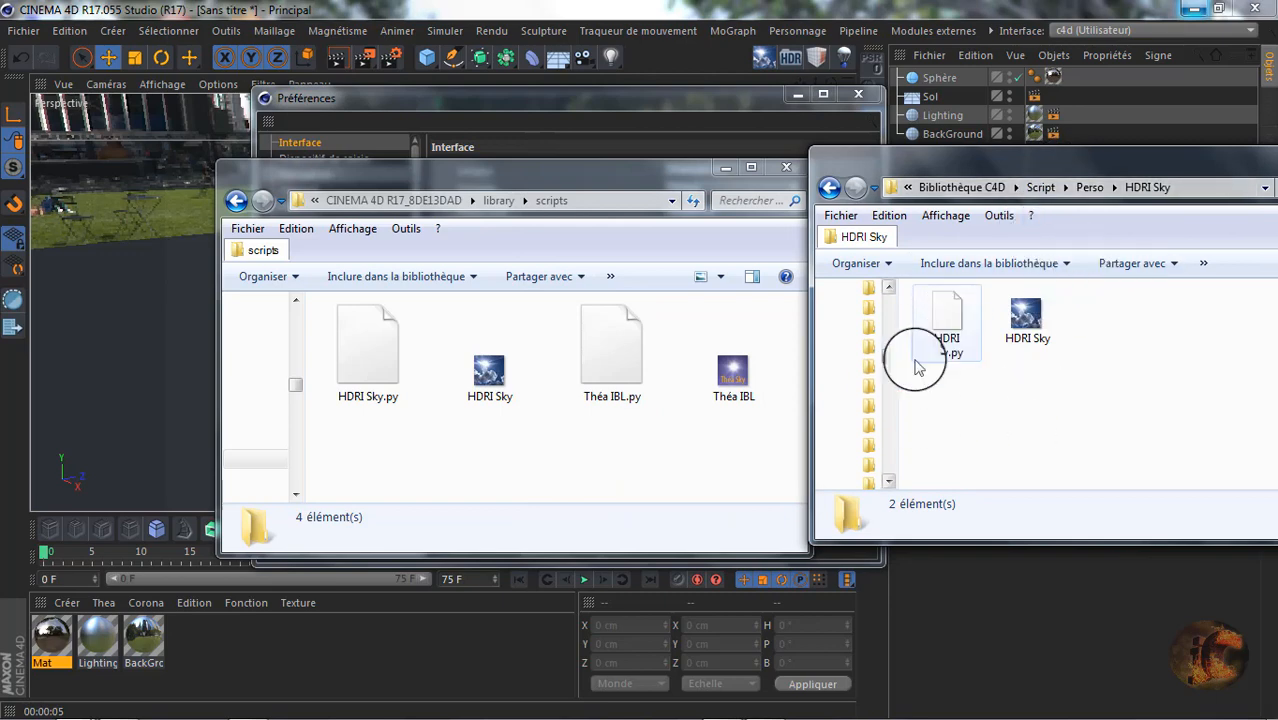
pyautogui.moveTo(1087, 160); pyautogui.dragTo(899, 194)
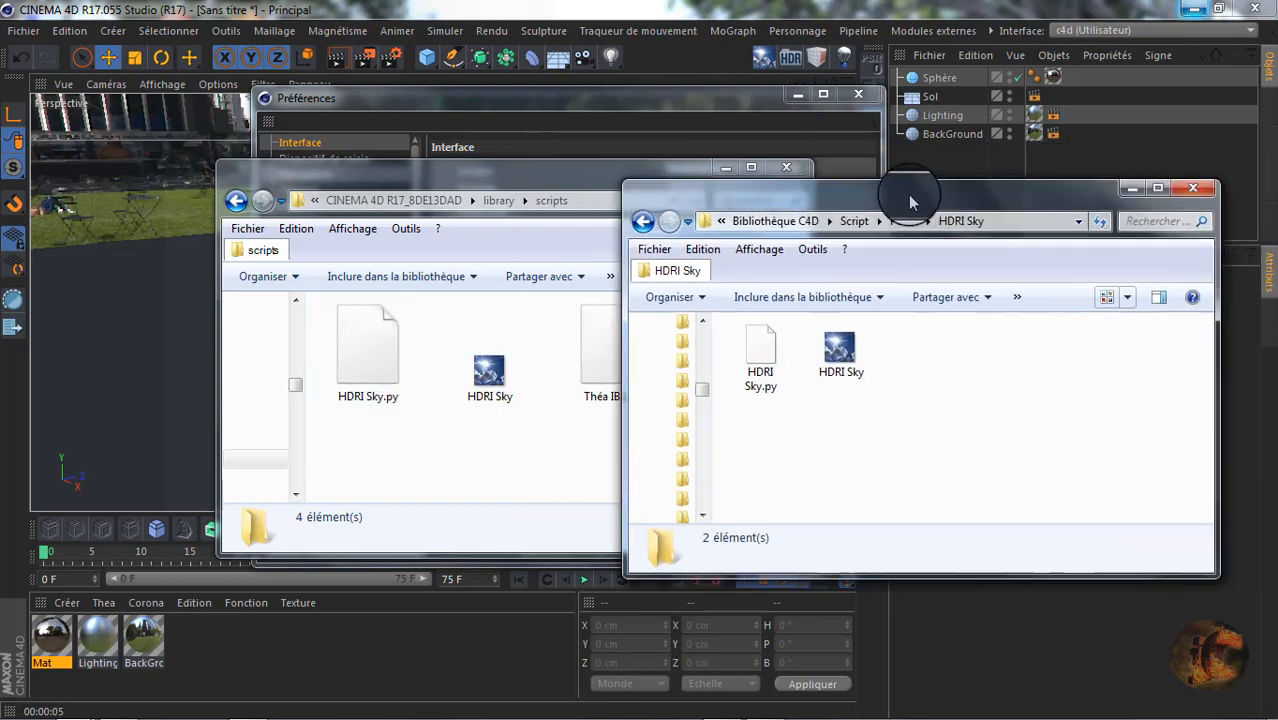
# Close the HDRI Sky and scripts folder windows and the Preferences window.
pyautogui.click(1183, 190)
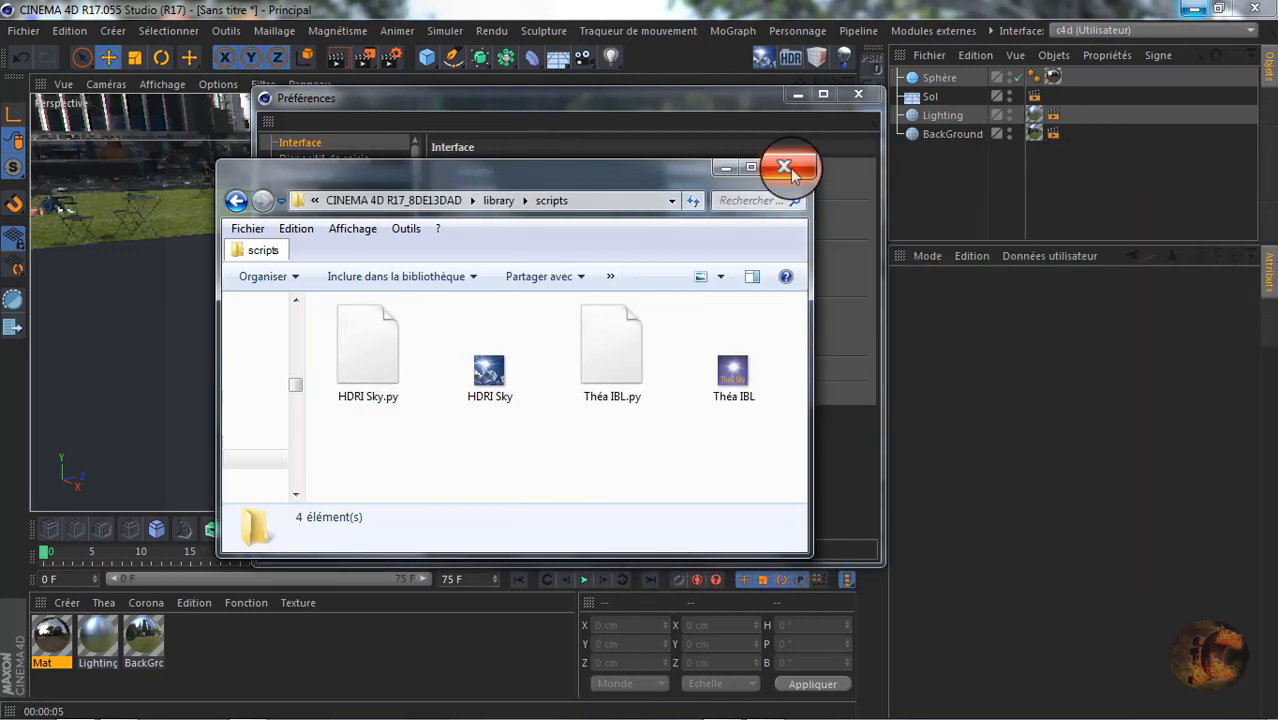
pyautogui.click(790, 171)
pyautogui.click(858, 92)
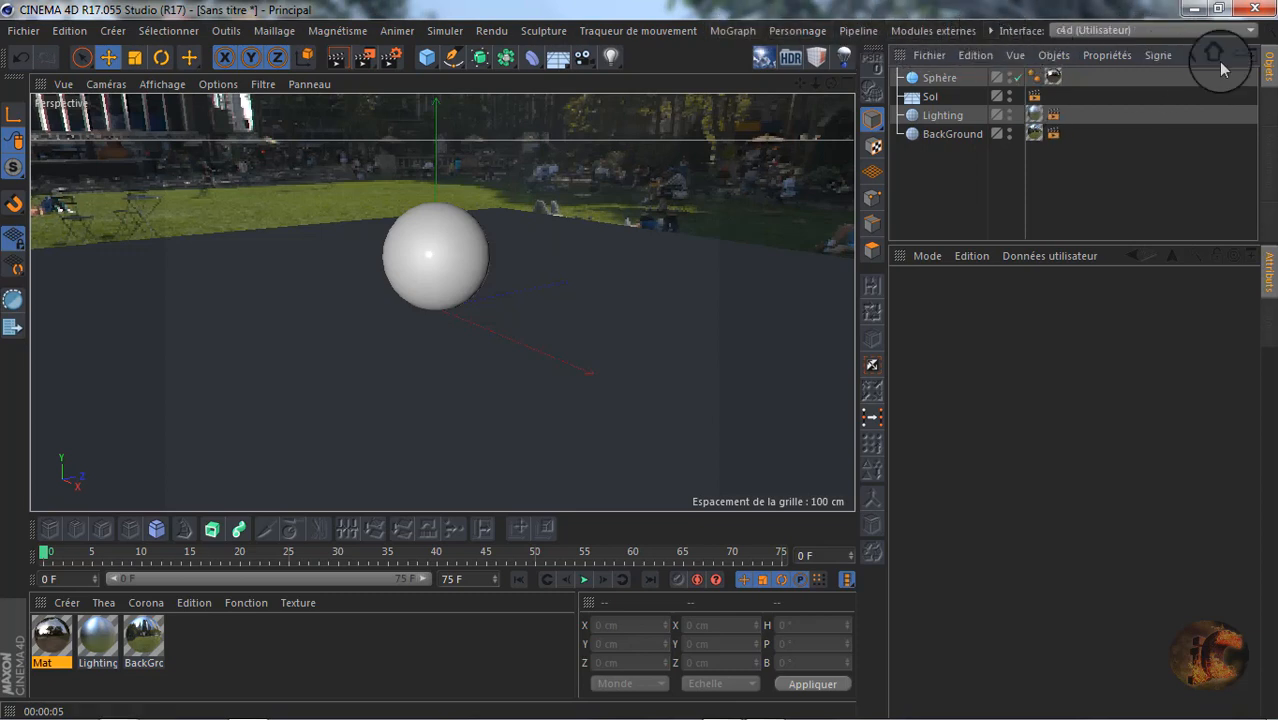
# Run the HDRI Sky custom script to create a second pair of Lighting and BackGround skies.
pyautogui.click(990, 31)
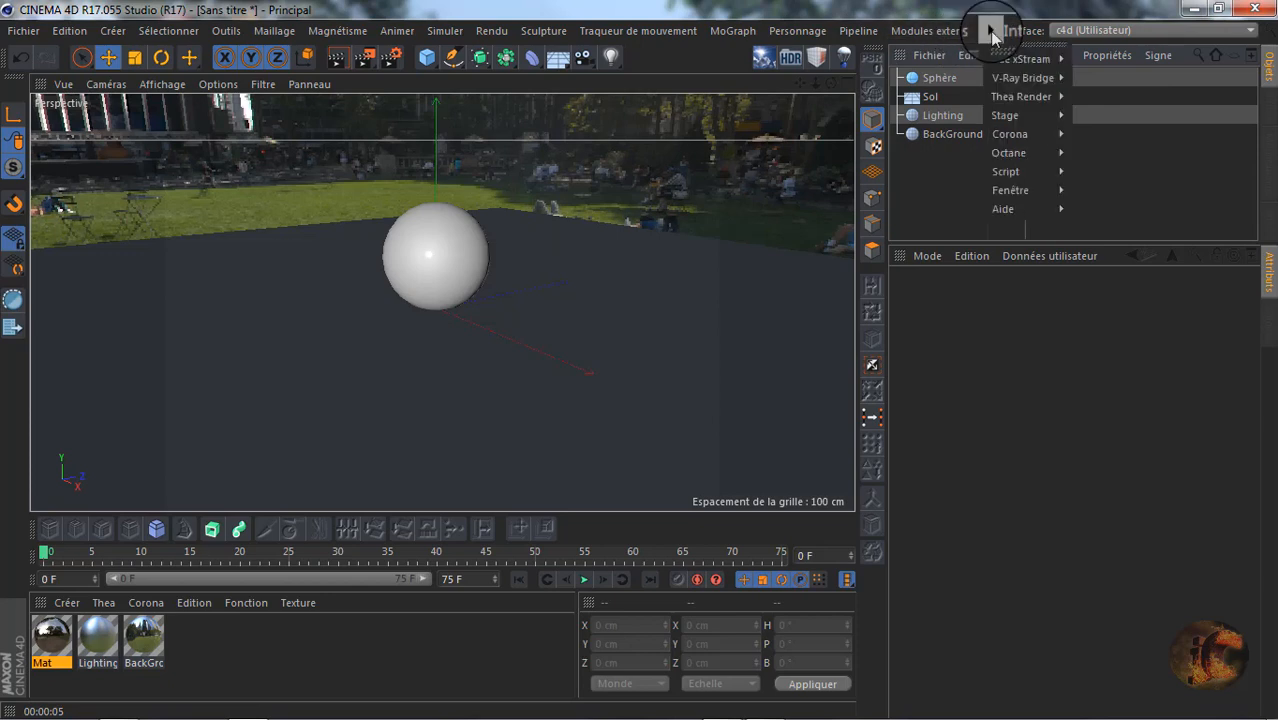
pyautogui.moveTo(1010, 190)
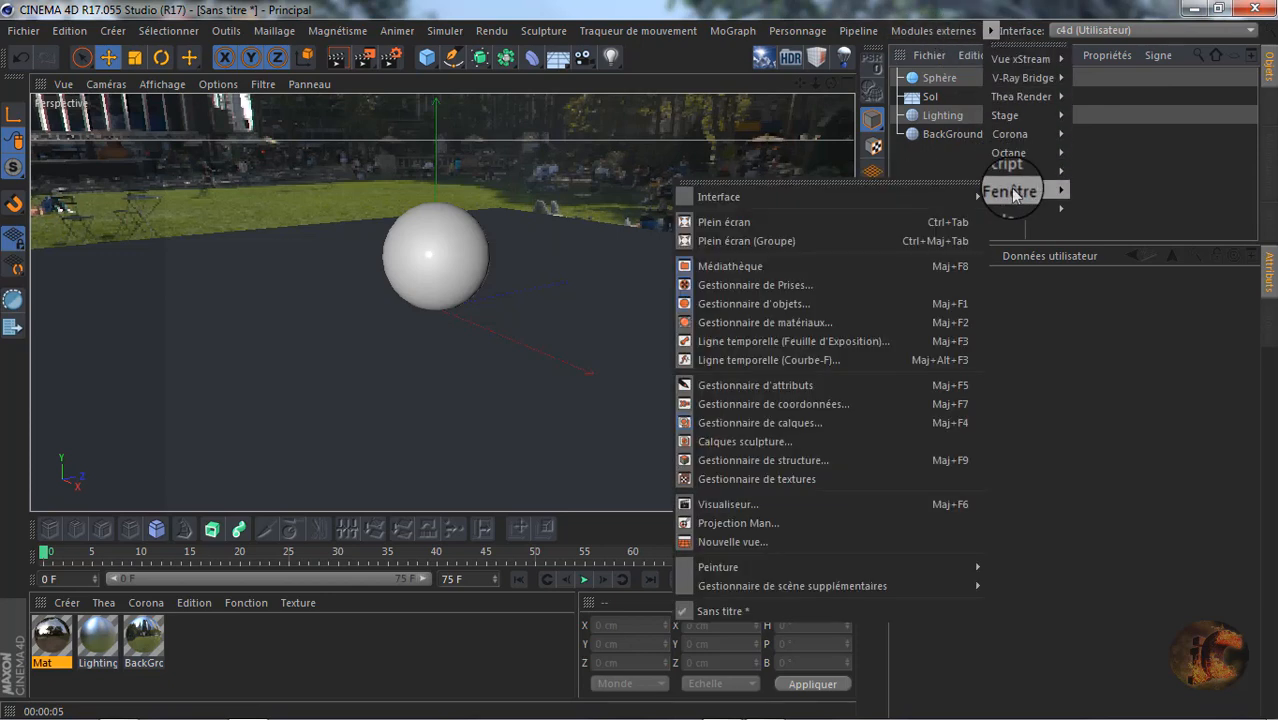
pyautogui.moveTo(942, 180)
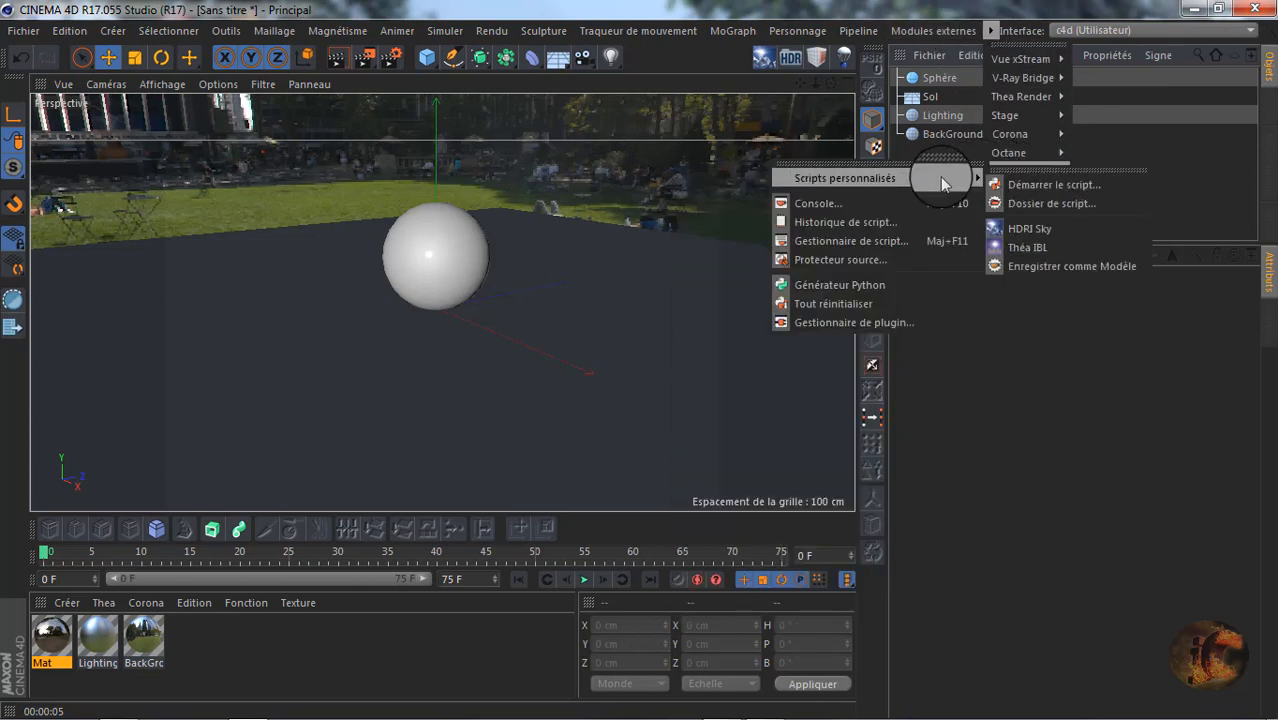
pyautogui.click(995, 232)
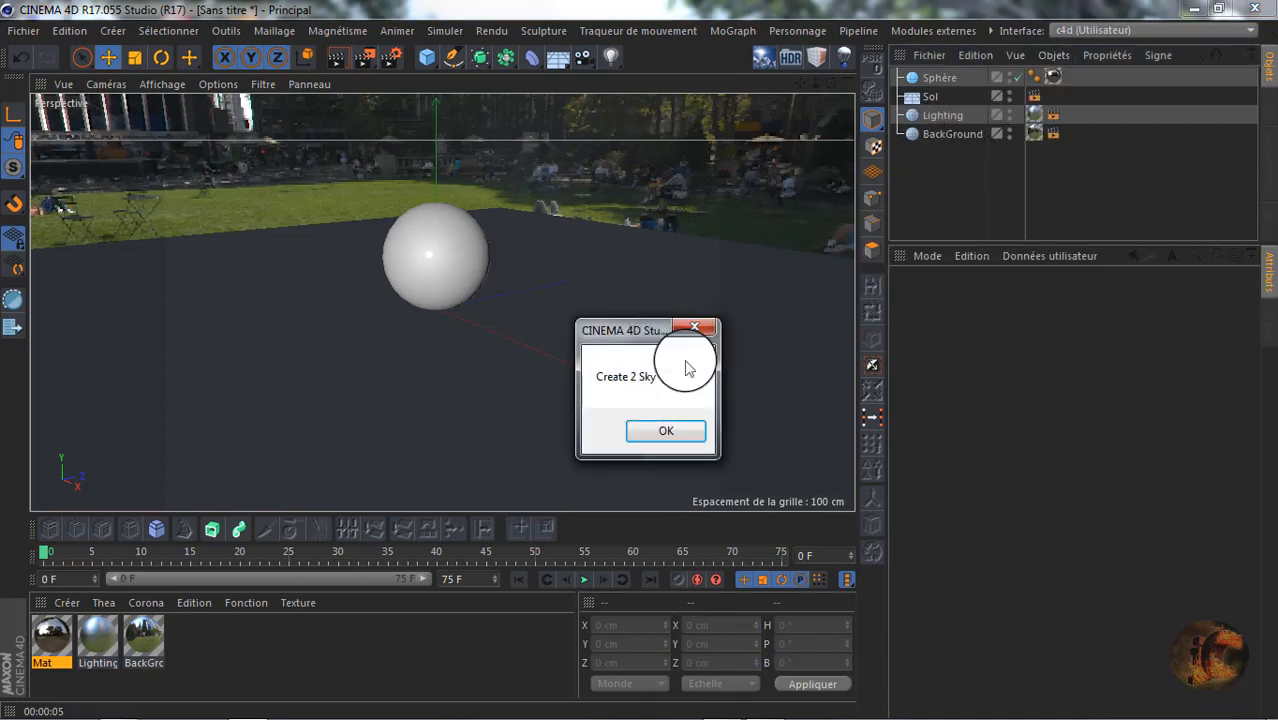
pyautogui.click(662, 428)
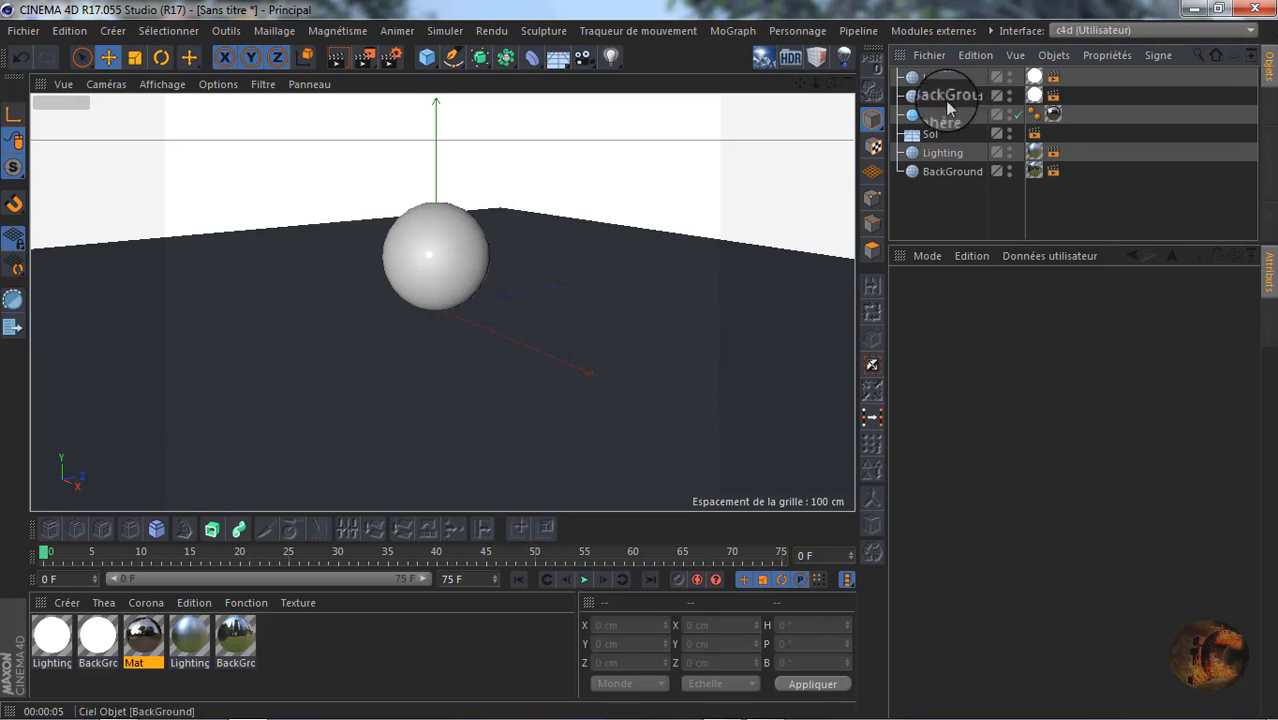
# Delete the duplicate white BackGround and Lighting skies together with their two plain white materials.
pyautogui.click(958, 96)
pyautogui.press('Delete')
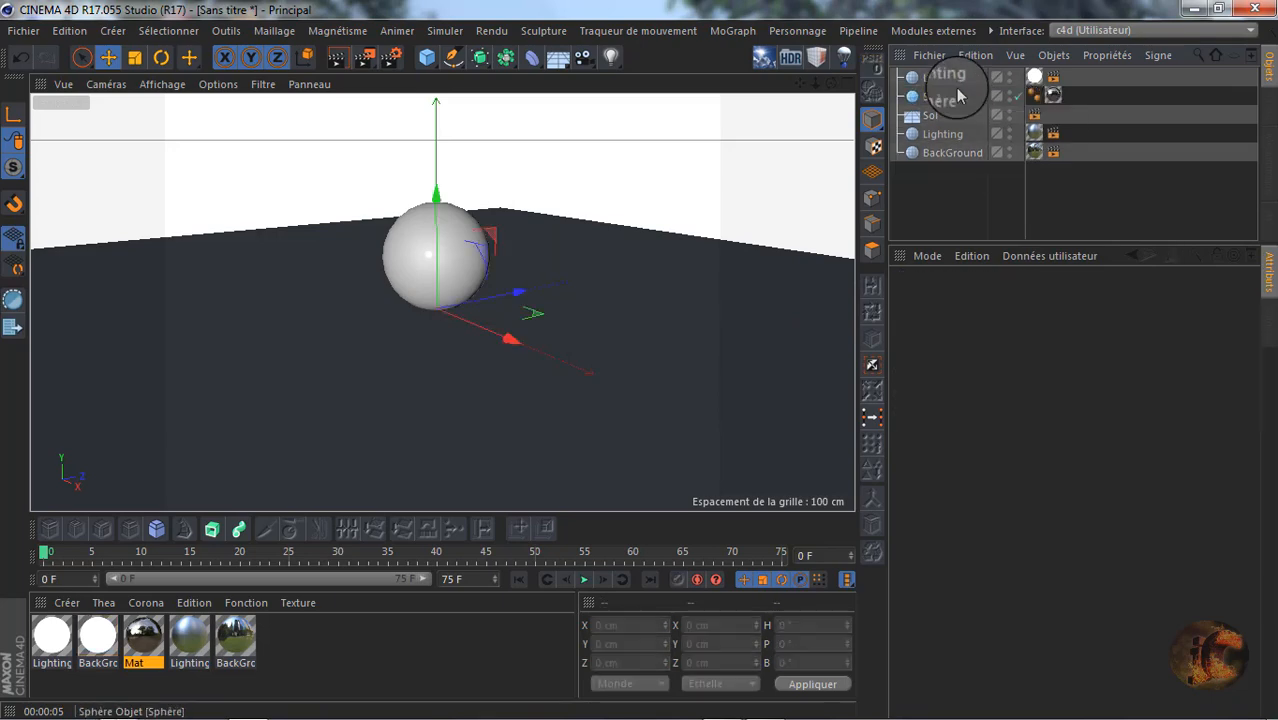
pyautogui.click(951, 78)
pyautogui.press('Delete')
pyautogui.click(62, 657)
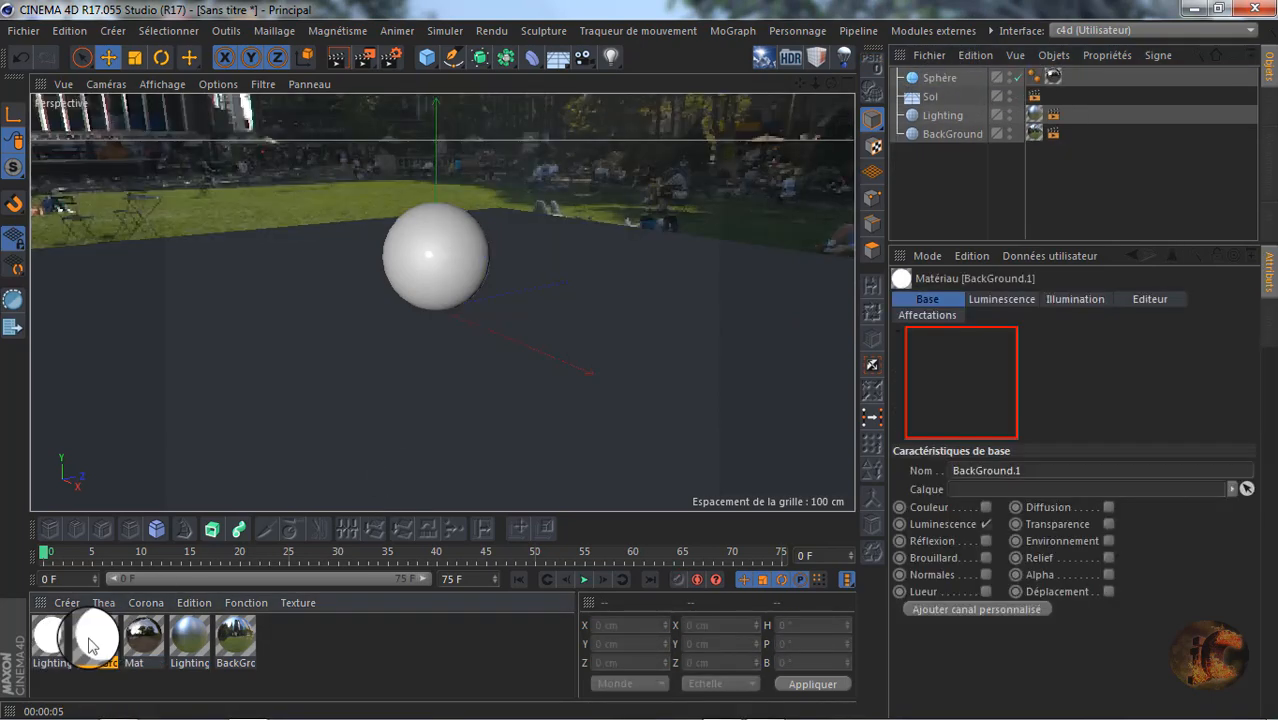
pyautogui.press('Delete')
pyautogui.click(57, 633)
pyautogui.press('Delete')
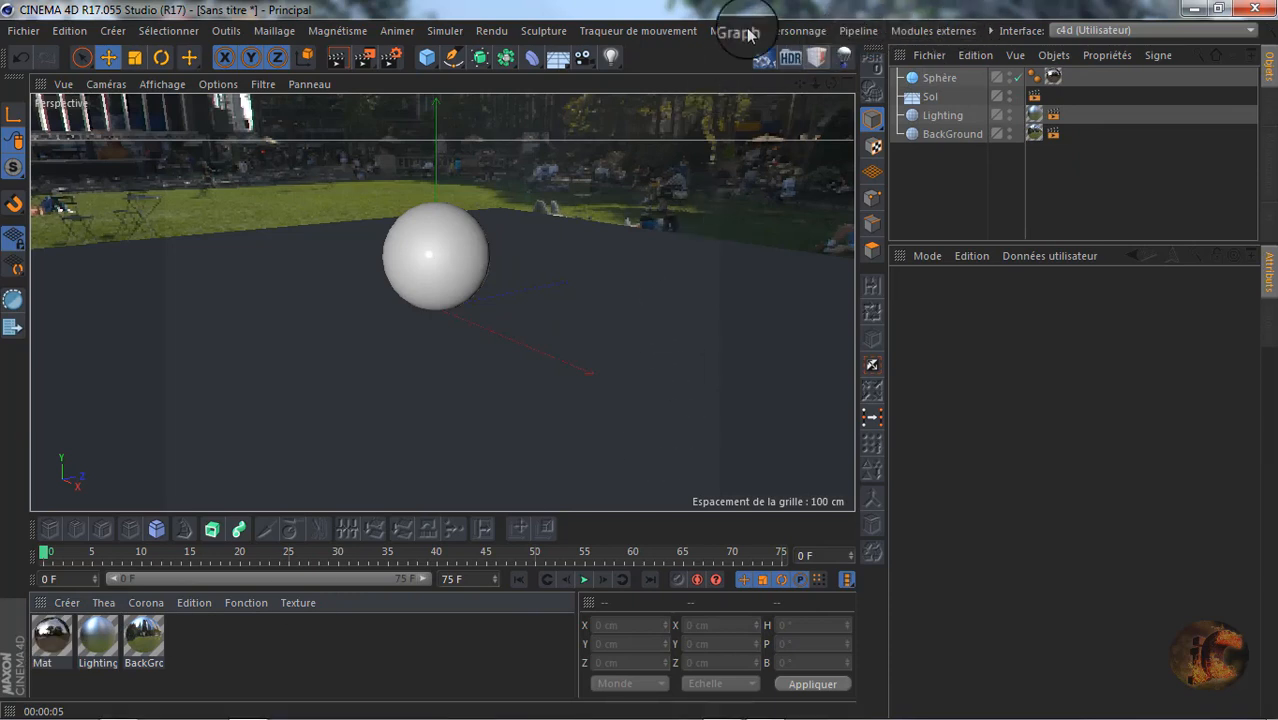
# Turn on palette editing in the command customization window and filter the command names by "hdri".
pyautogui.click(995, 34)
pyautogui.moveTo(1009, 189)
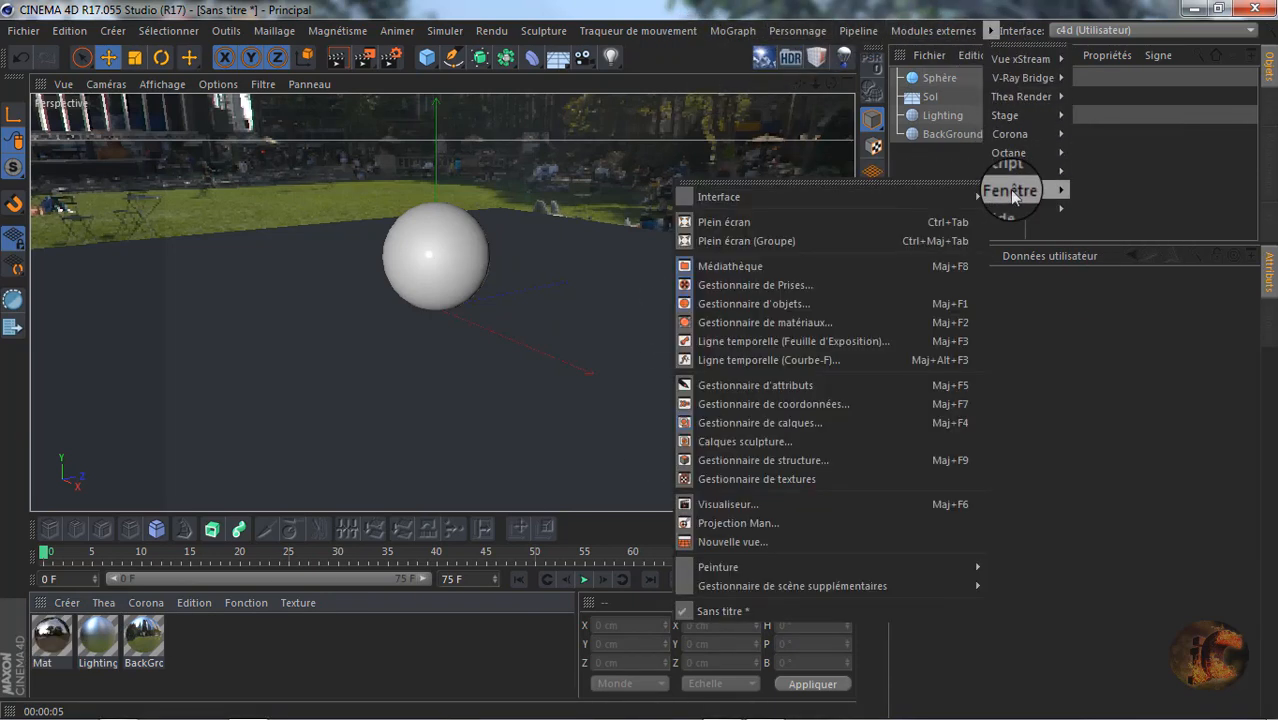
pyautogui.moveTo(900, 196)
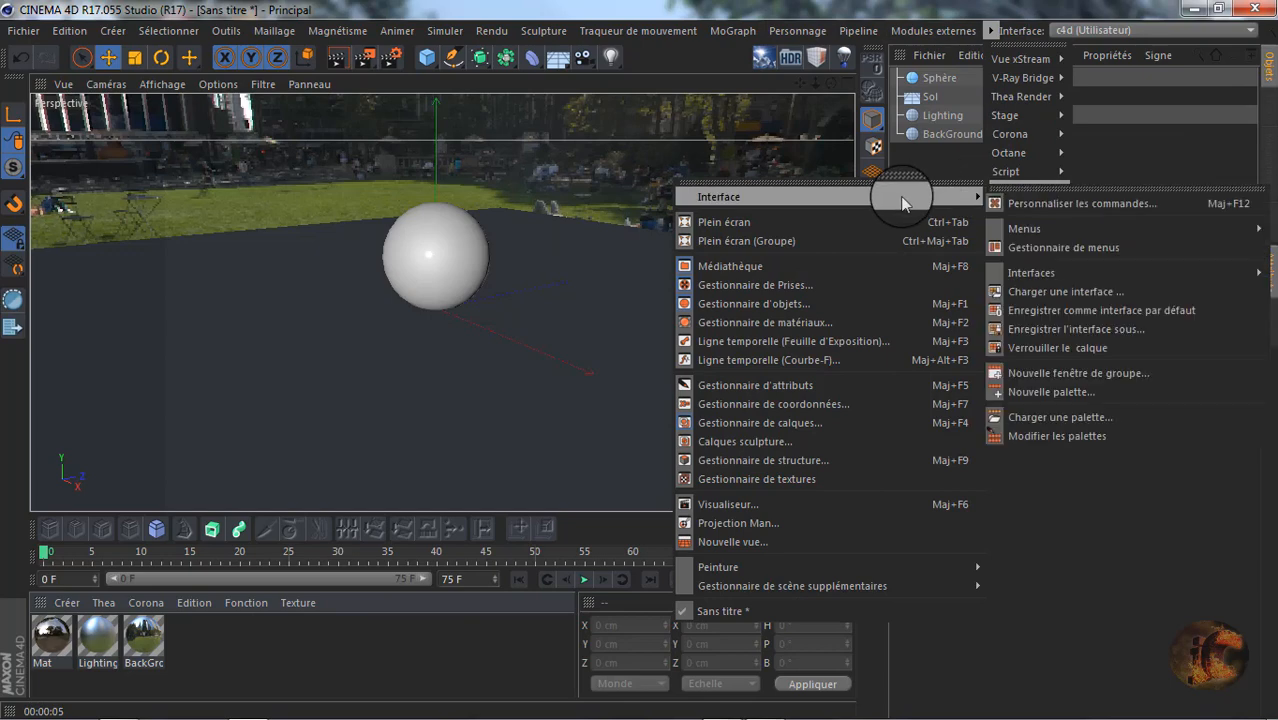
pyautogui.click(1045, 436)
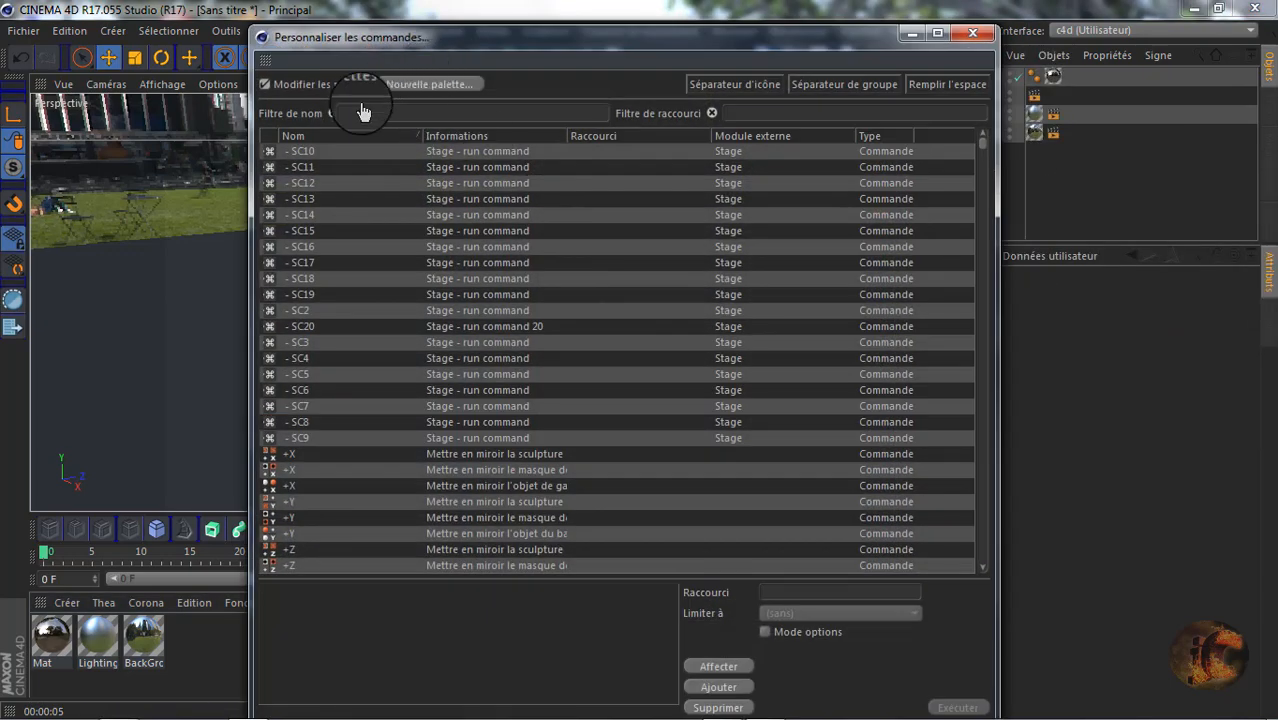
pyautogui.click(362, 114)
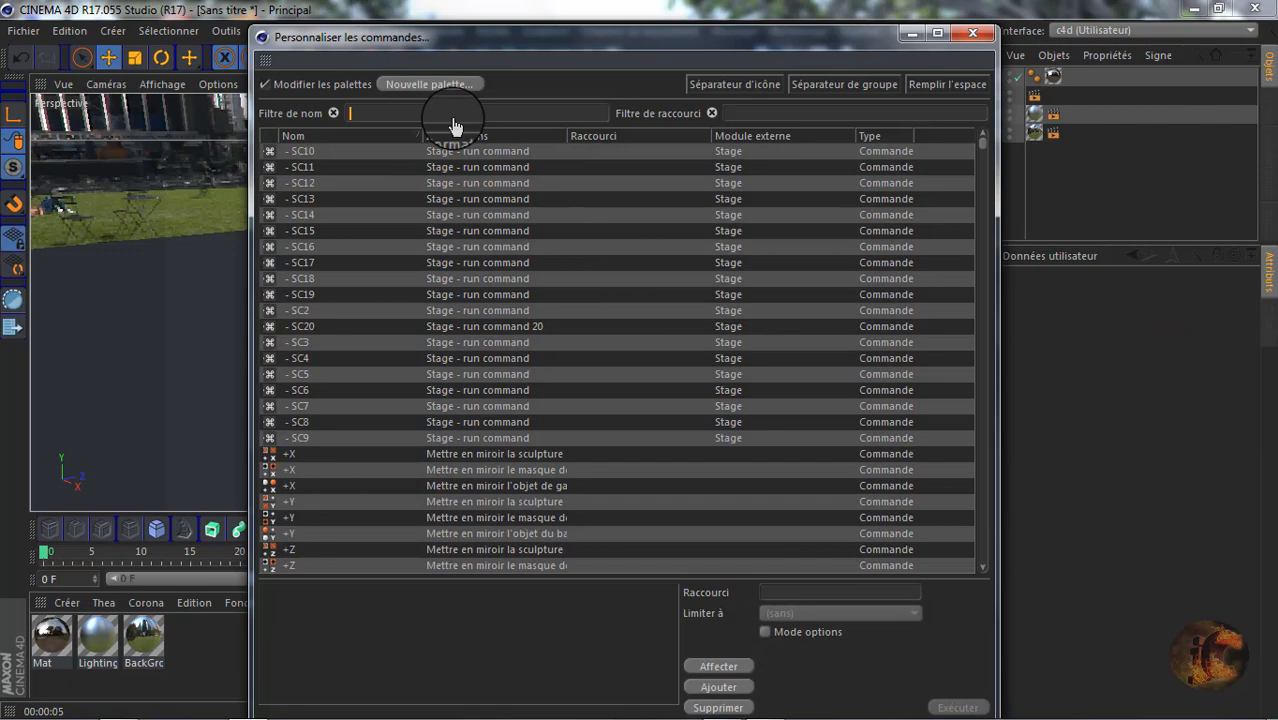
pyautogui.write('hdr')
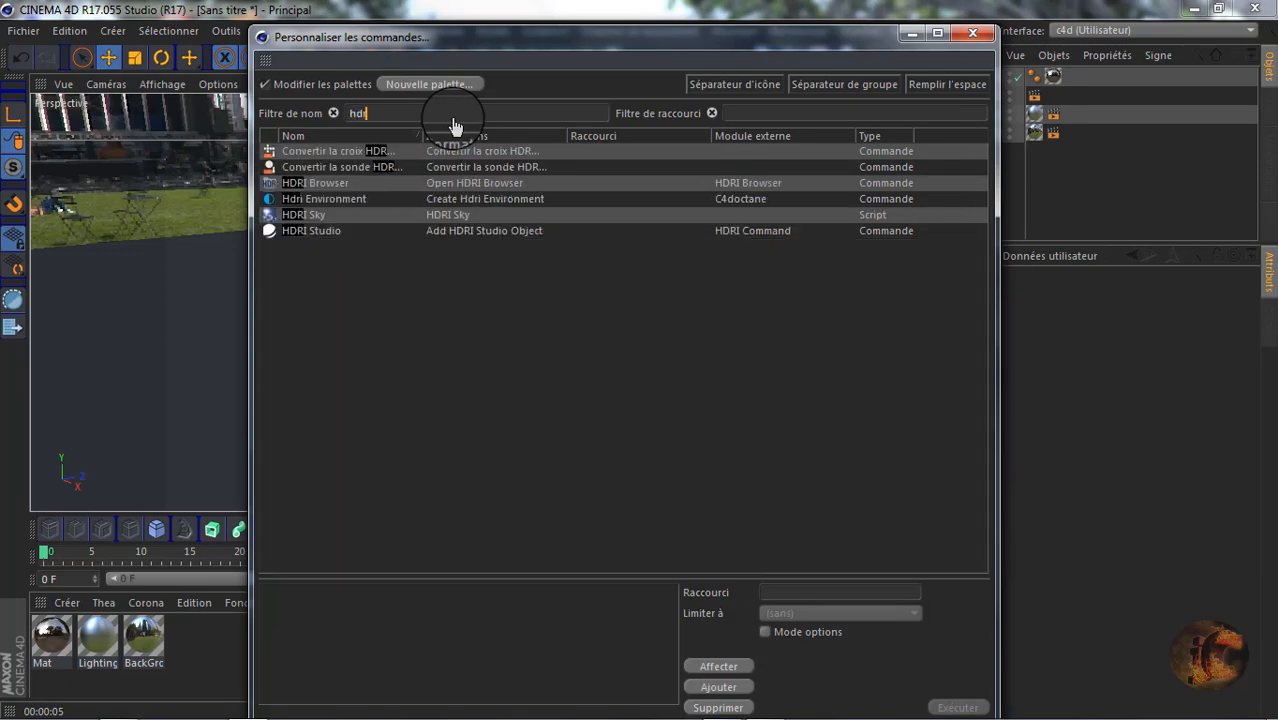
pyautogui.write('i')
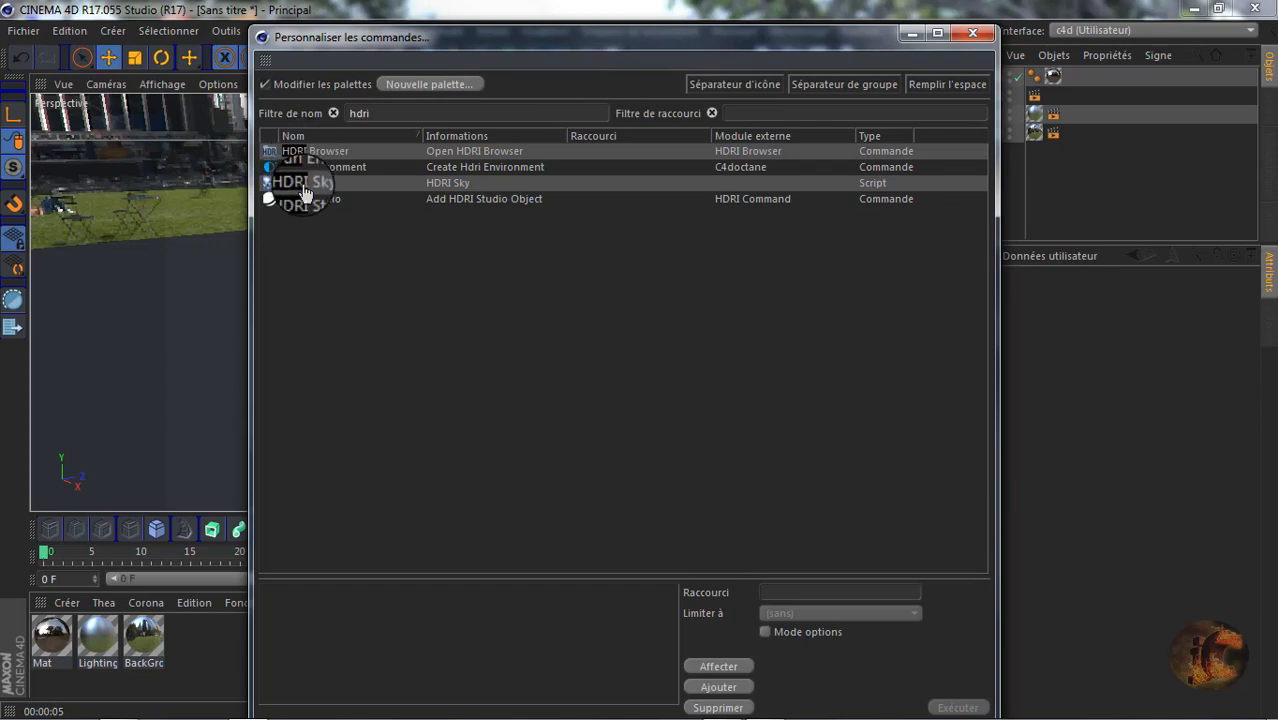
# Try to place the HDRI Sky script in the main toolbar next to the HDR icon, and close the command customization window.
pyautogui.moveTo(625, 42); pyautogui.dragTo(618, 178)
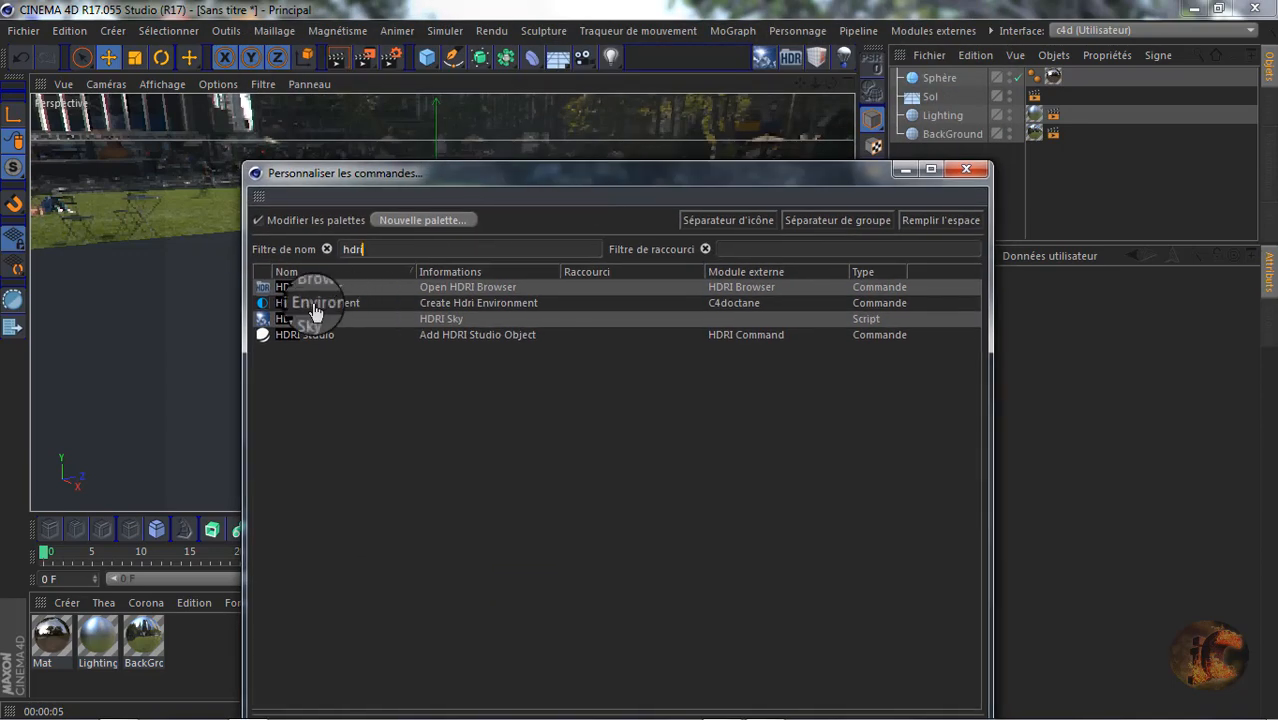
pyautogui.moveTo(262, 318); pyautogui.dragTo(557, 134)
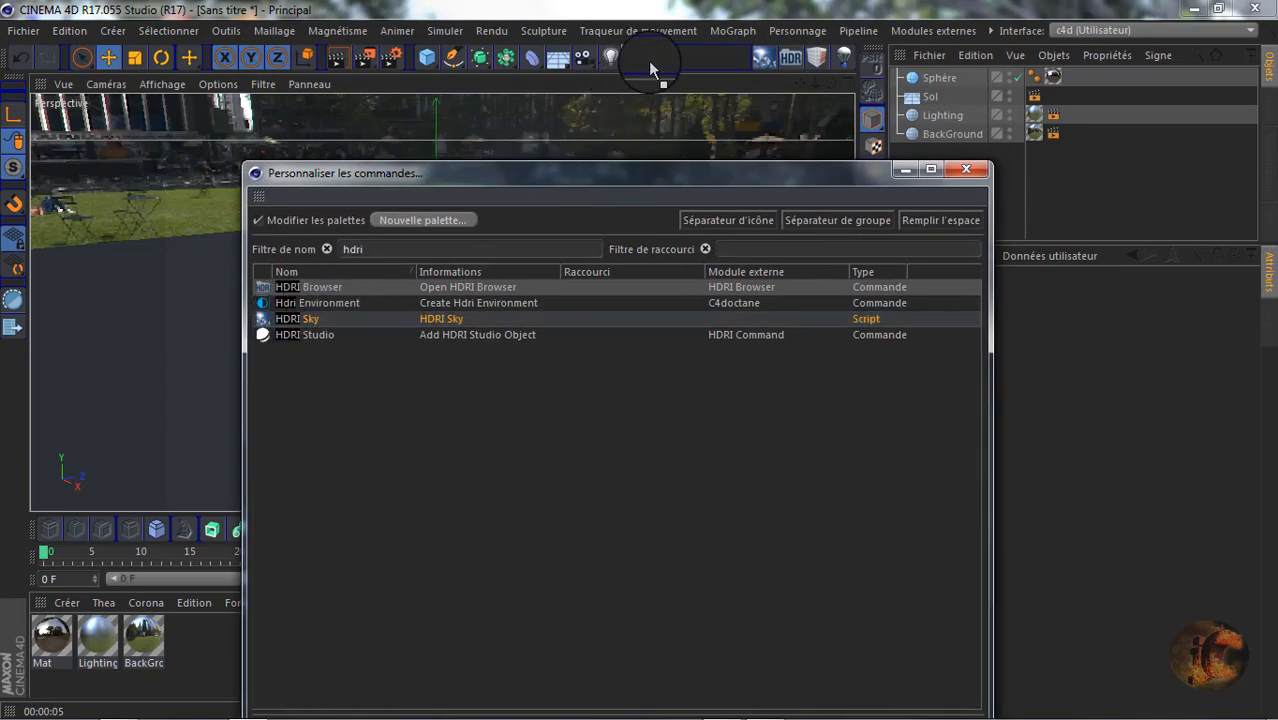
pyautogui.moveTo(650, 68); pyautogui.dragTo(752, 64)
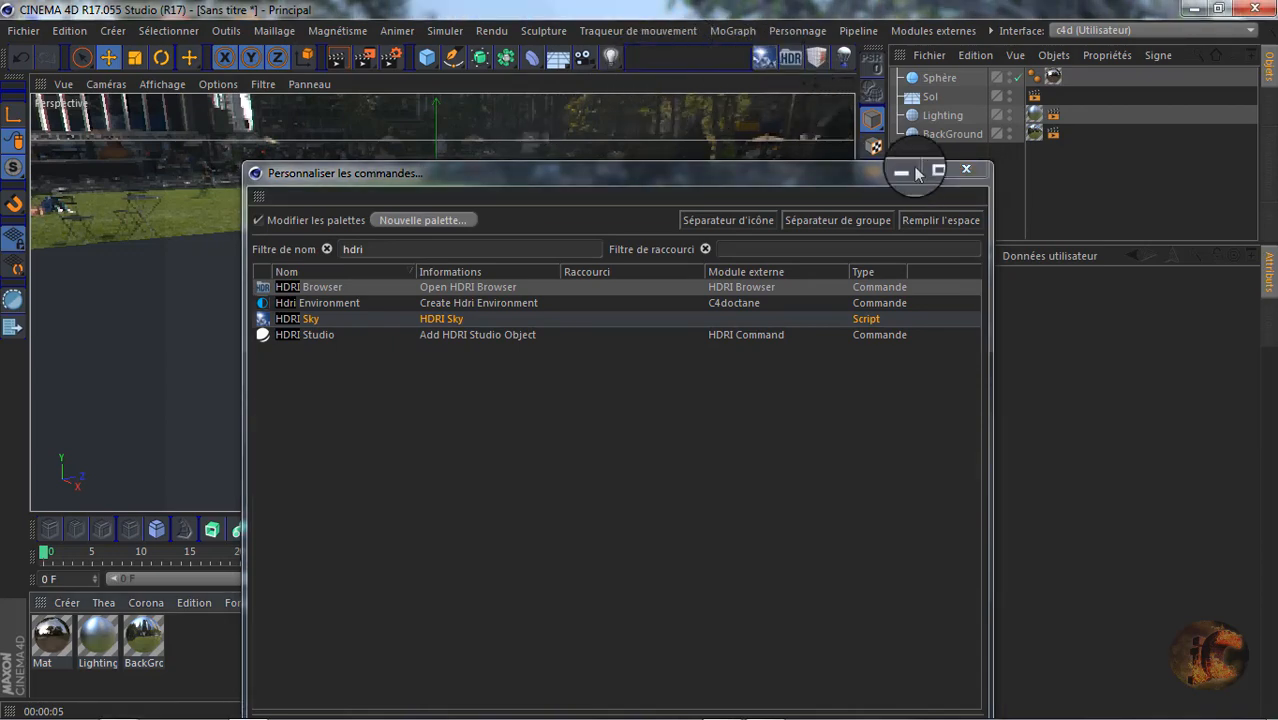
pyautogui.click(966, 170)
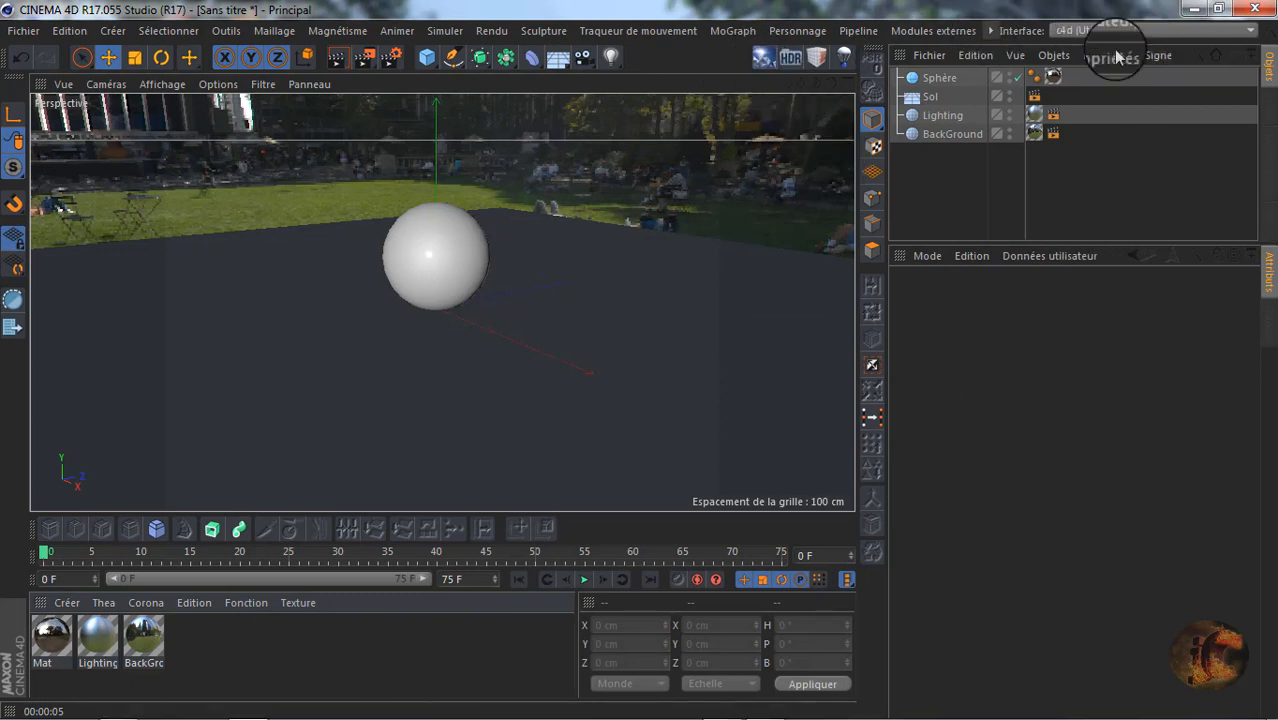
pyautogui.click(990, 33)
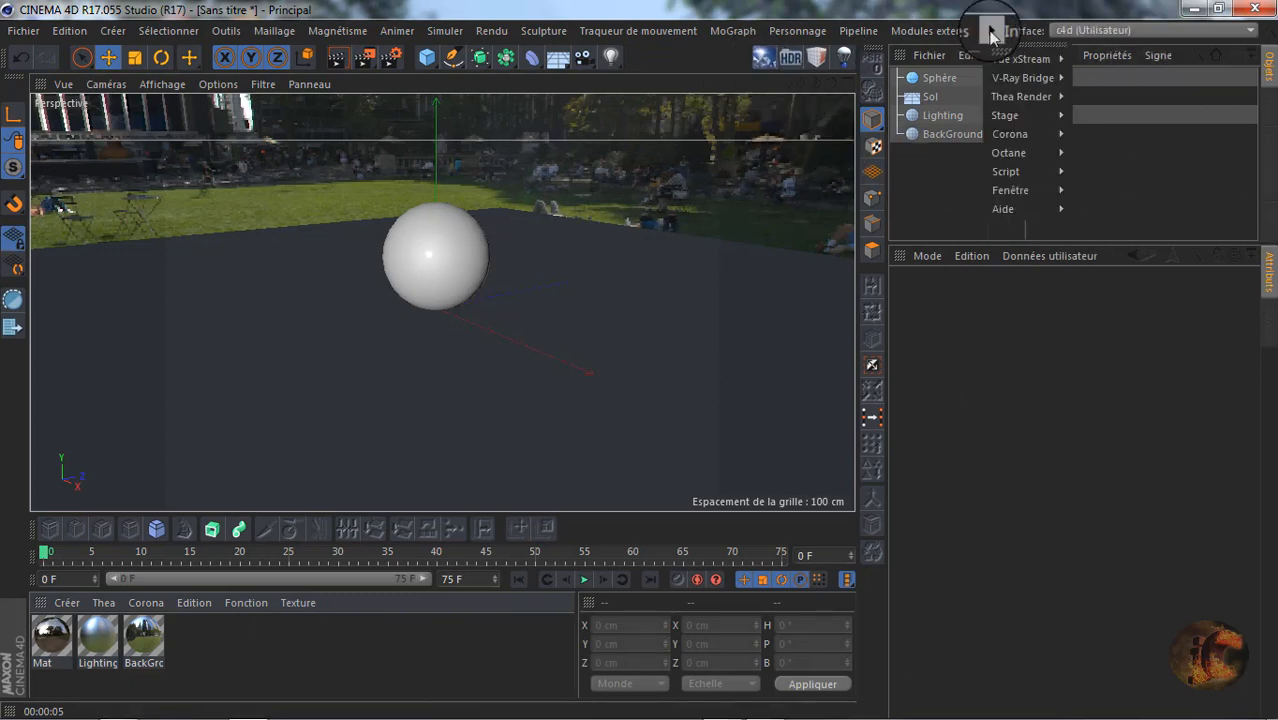
pyautogui.moveTo(1003, 192)
pyautogui.moveTo(873, 196)
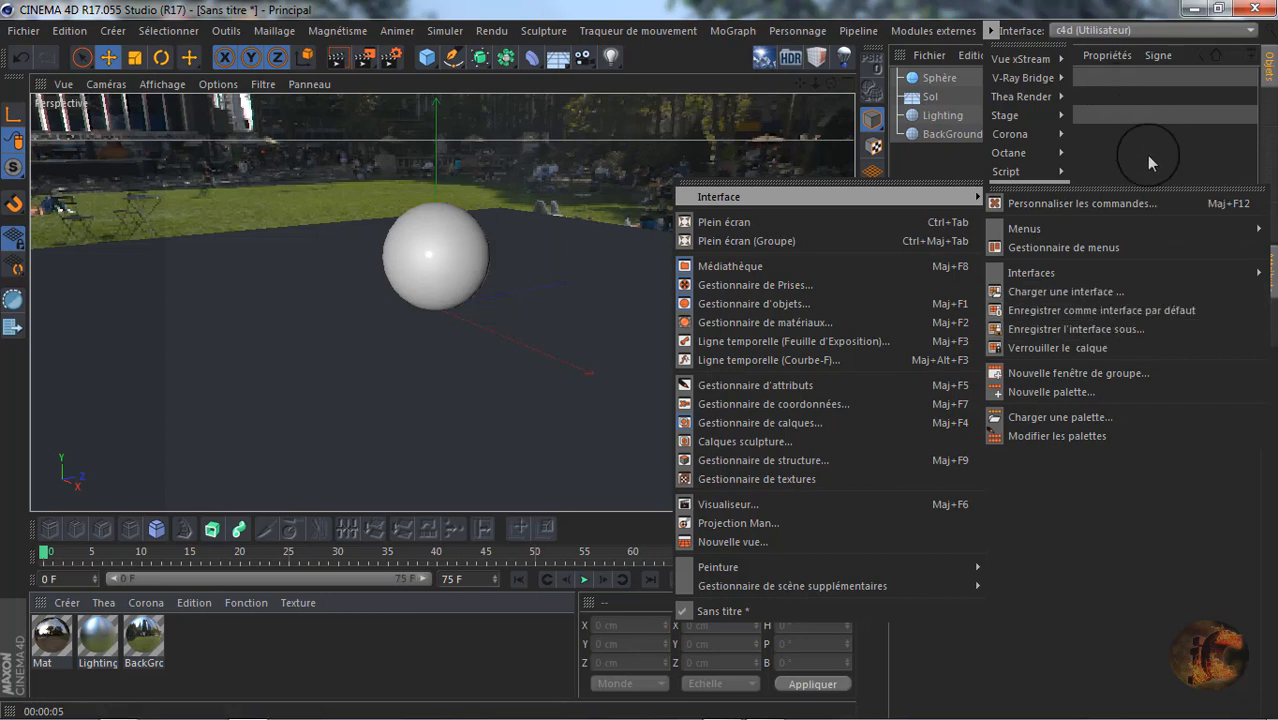
pyautogui.moveTo(1050, 171)
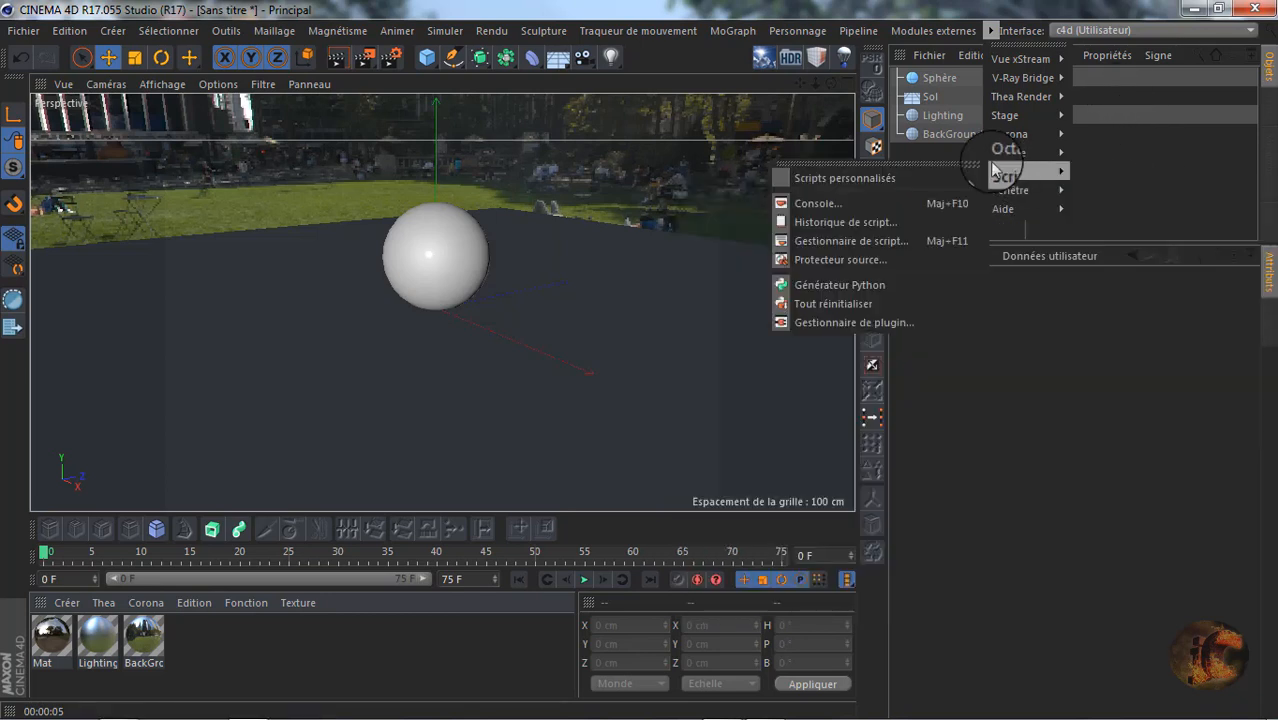
pyautogui.click(1162, 231)
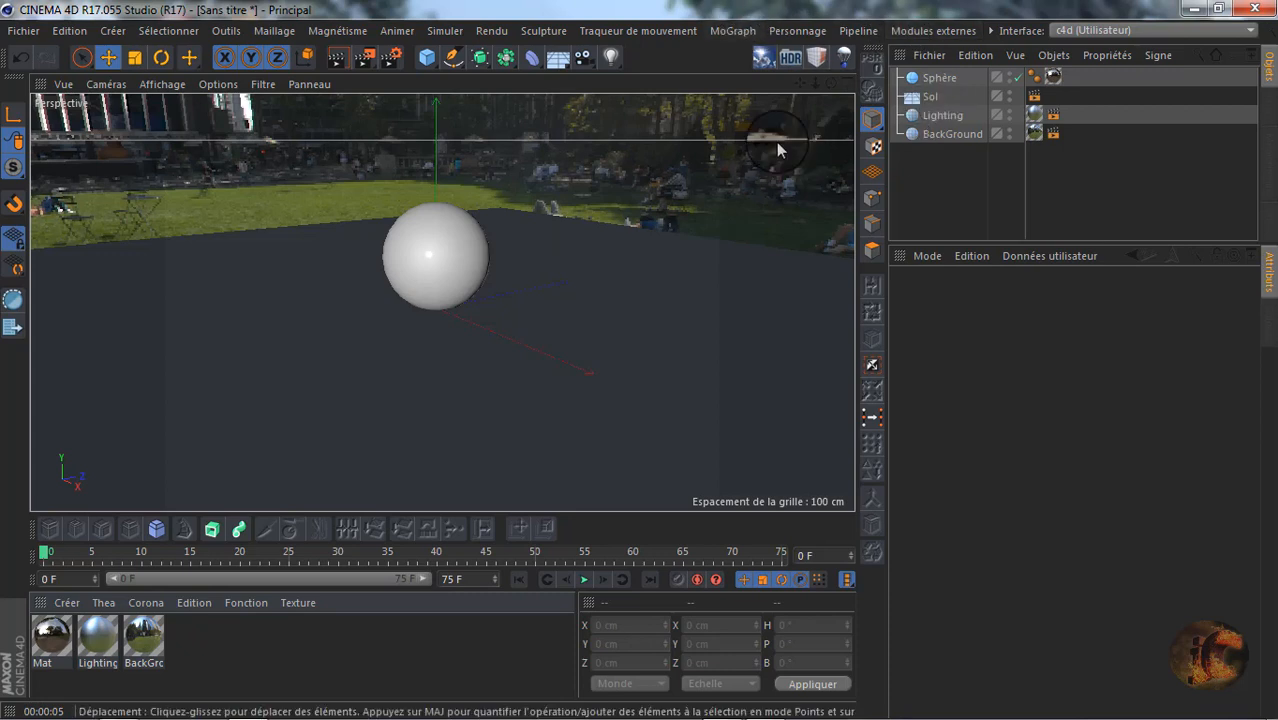